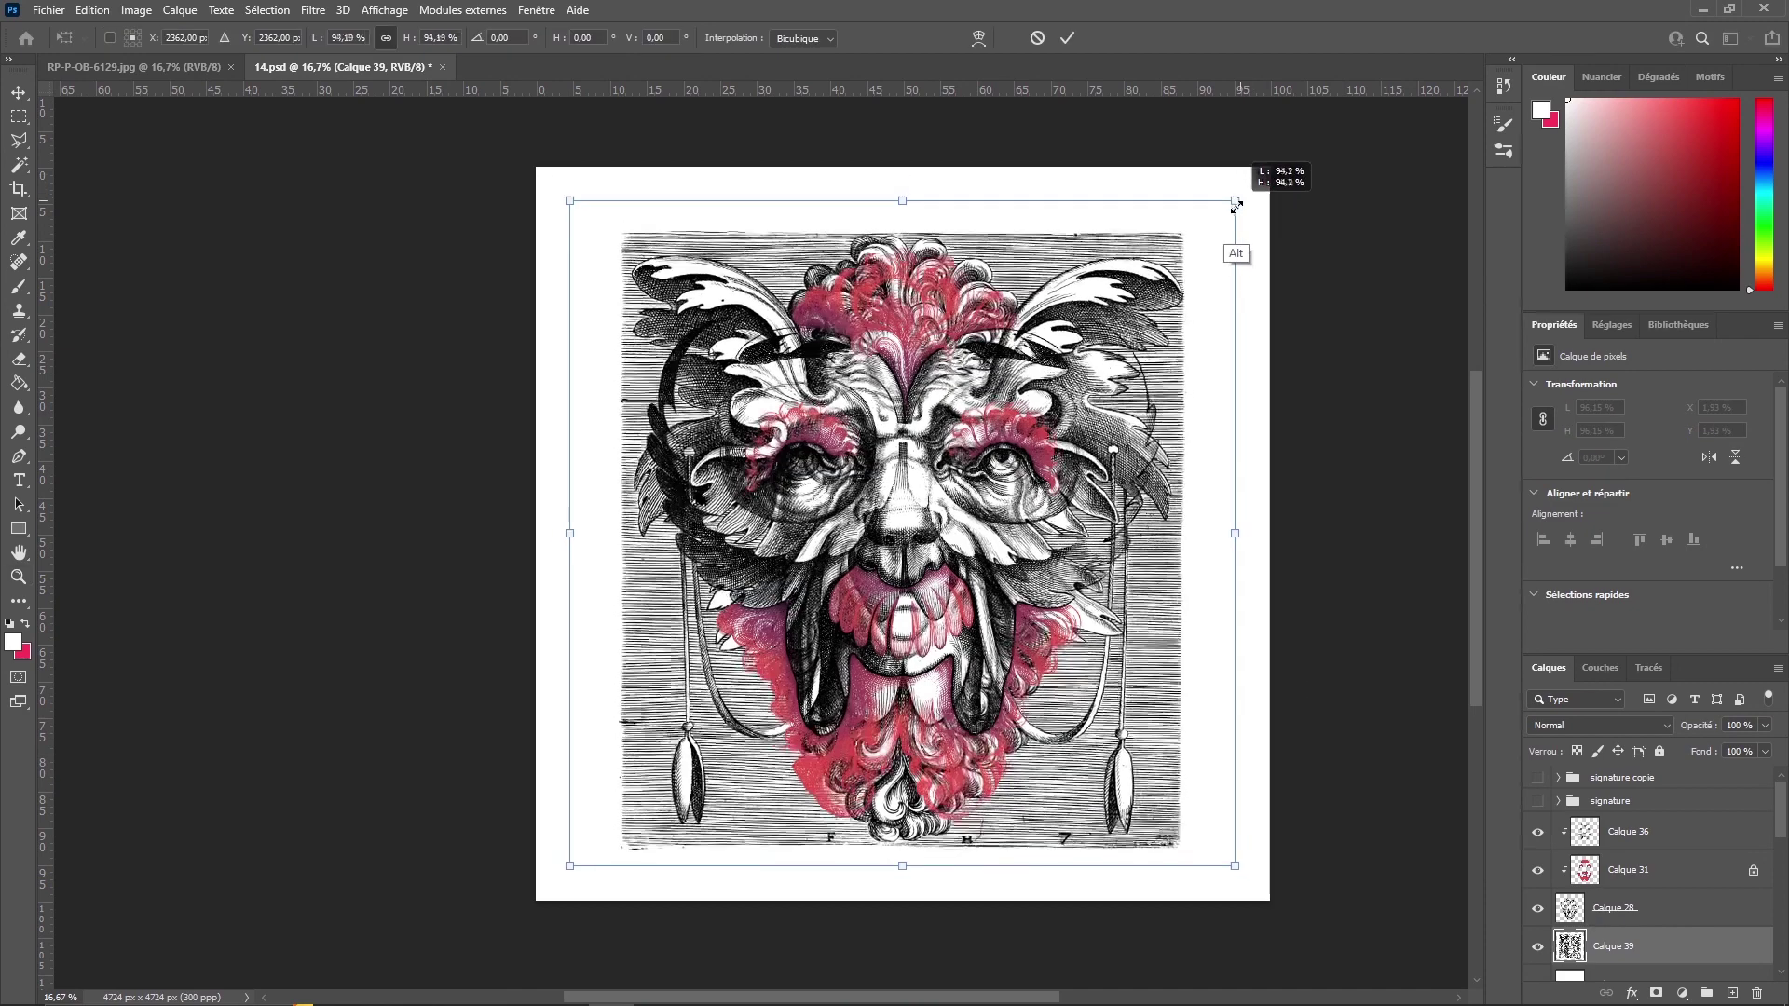
- Scale the engraving on Calque 39 down around its centre to 83.91% of the canvas width and hide Calque 28
drag(1249, 876, 1209, 838)
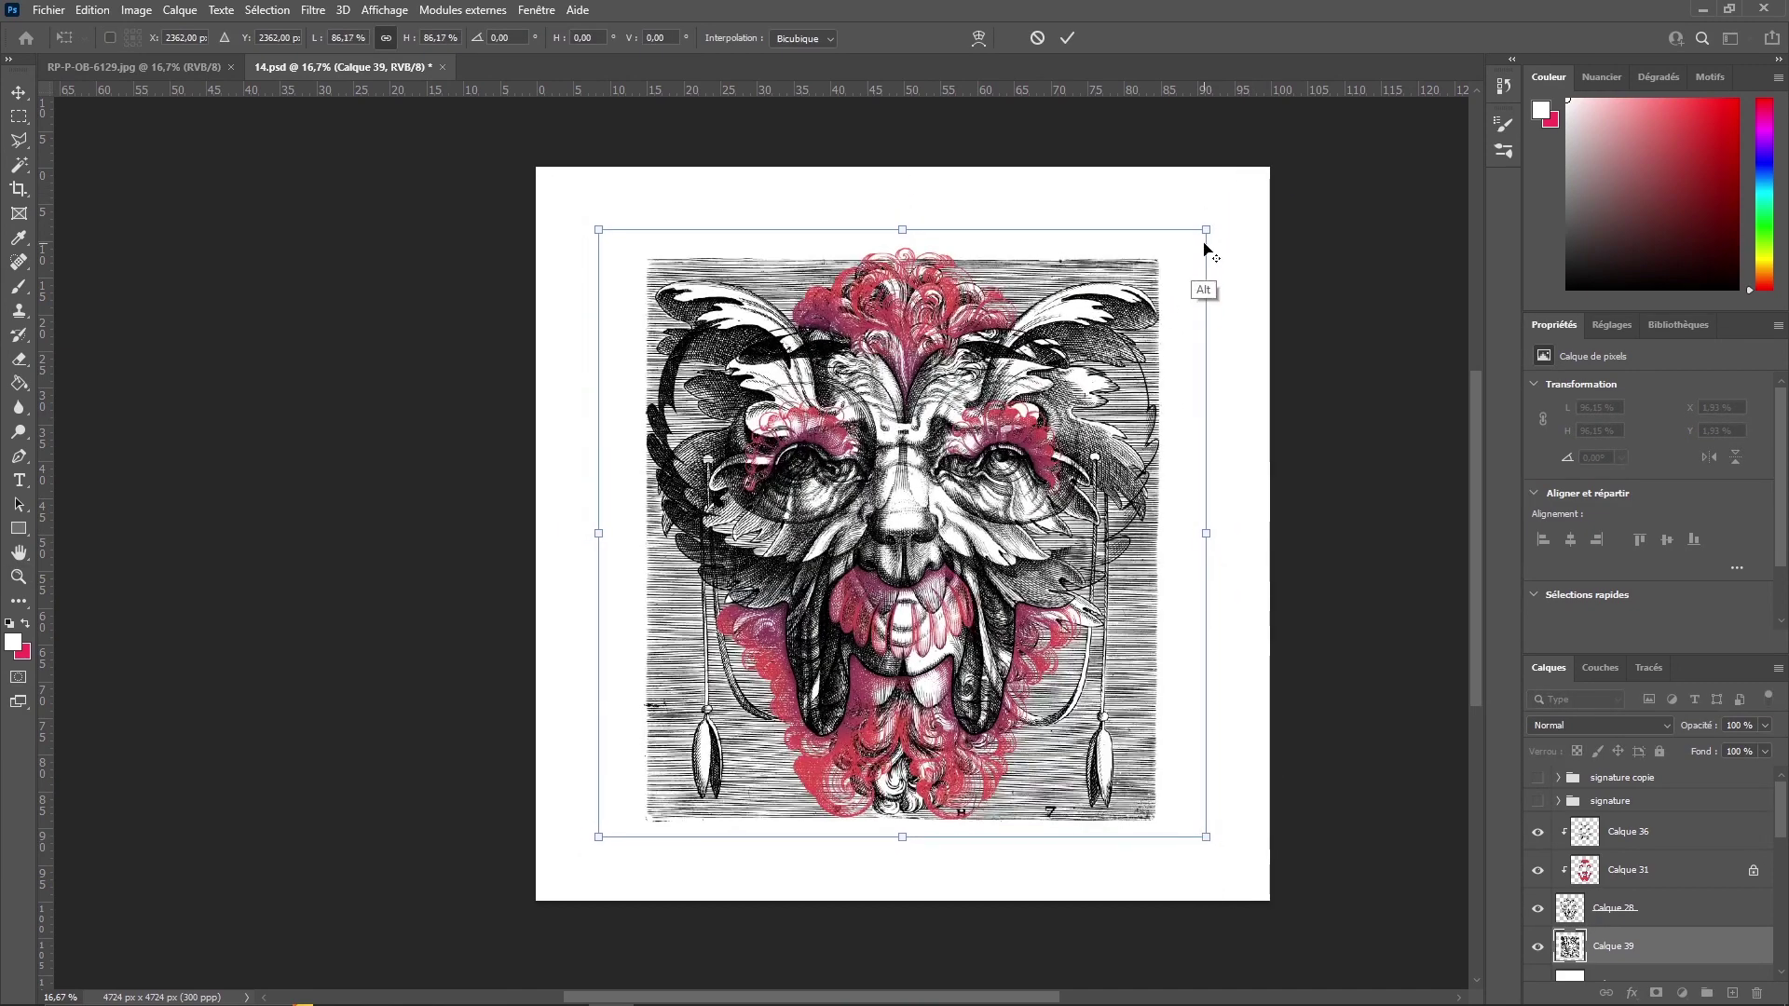
click(1069, 47)
click(1537, 908)
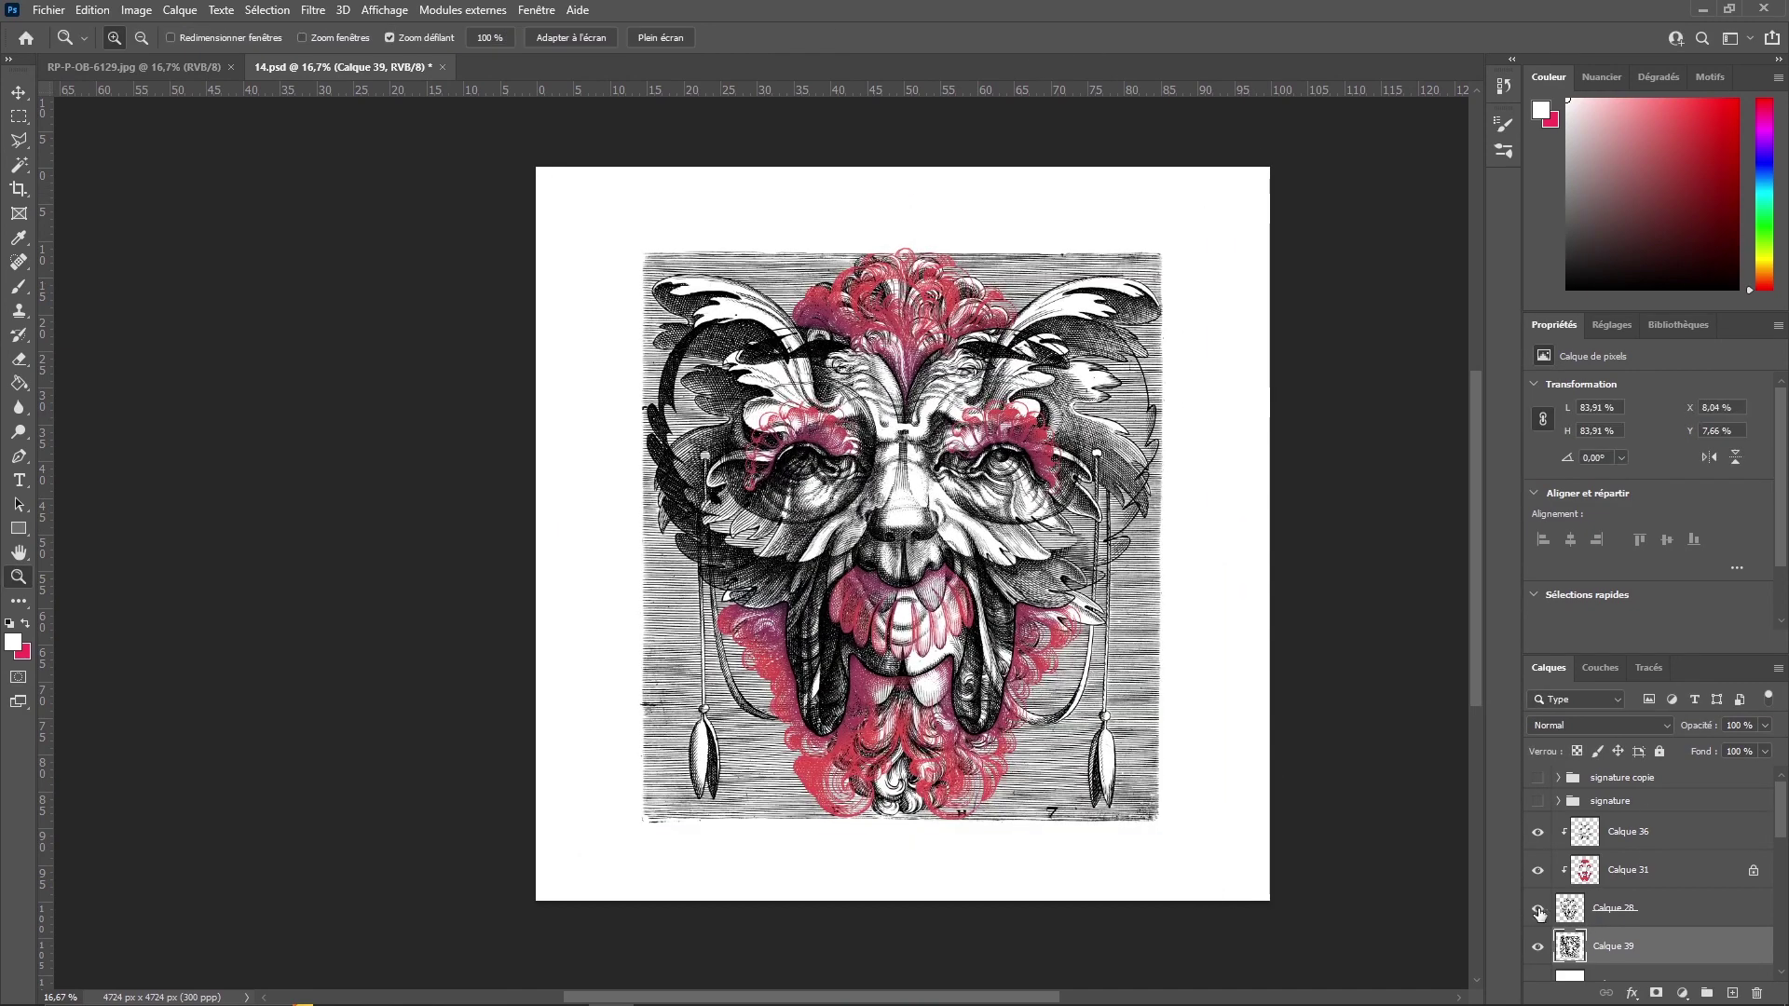
- Set up the 17 px CRAD brush with 10% smoothing and default black and white colours for retouching the engraving
key(z)
click(733, 739)
key(b)
key(d)
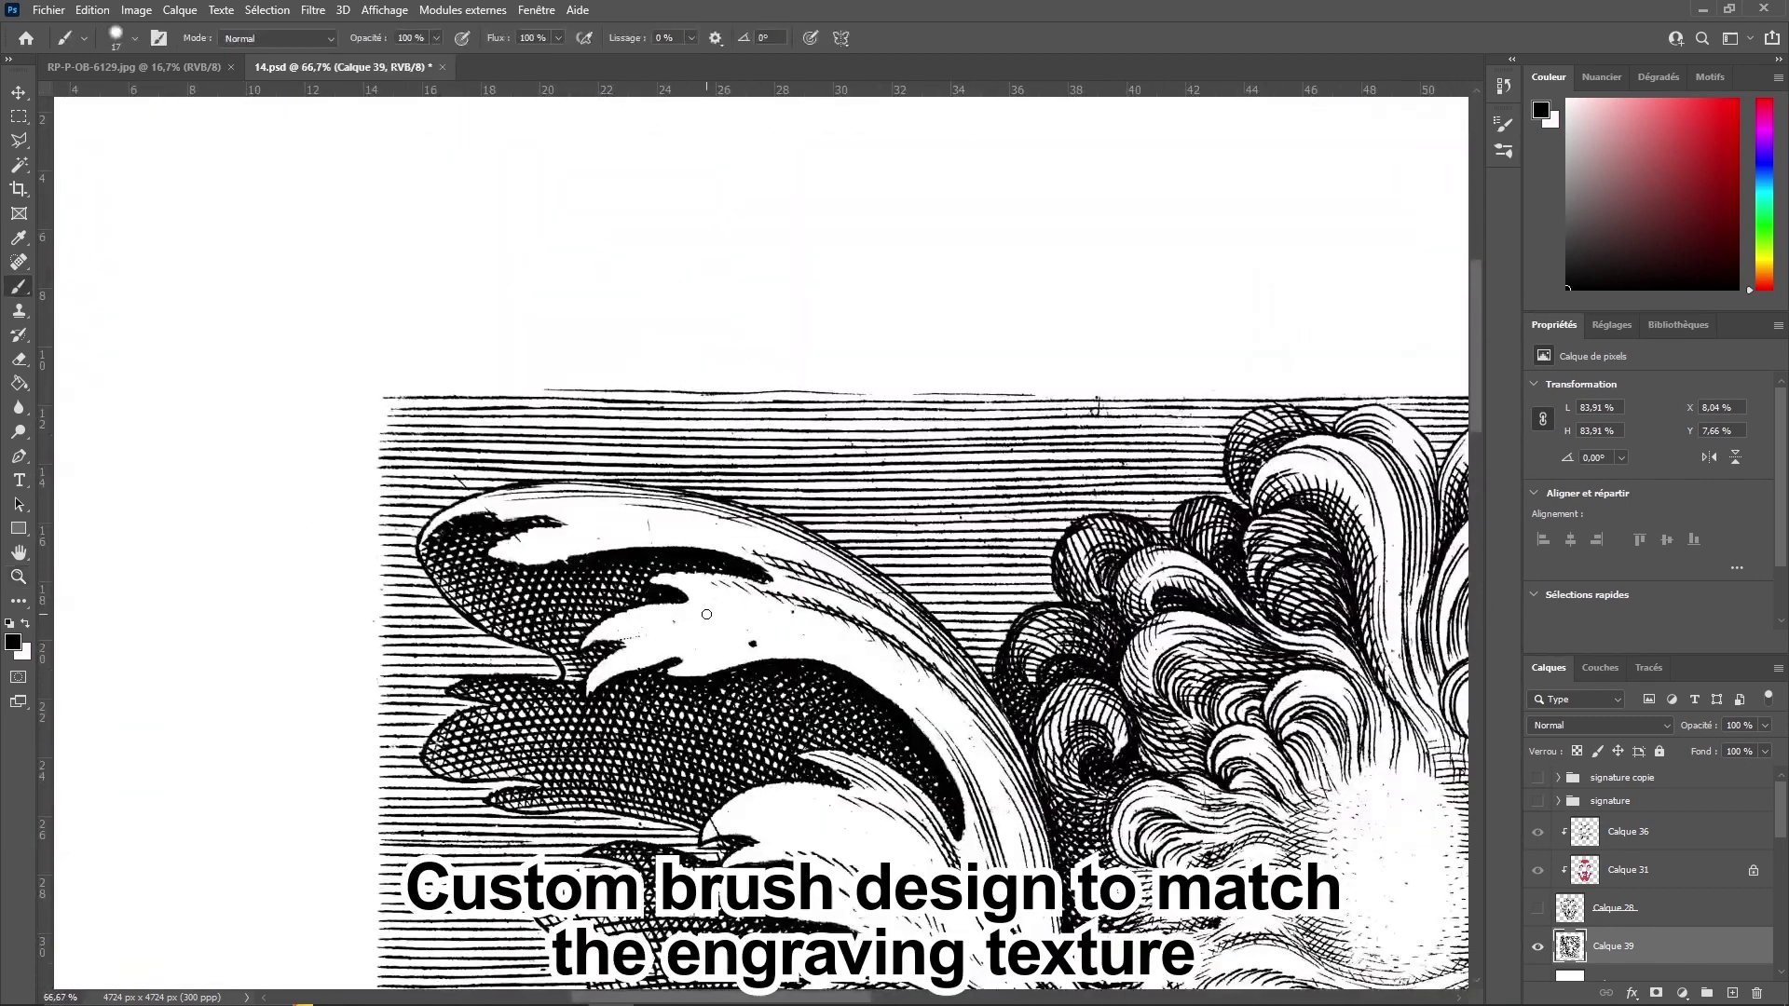
right_click(778, 570)
key(F5)
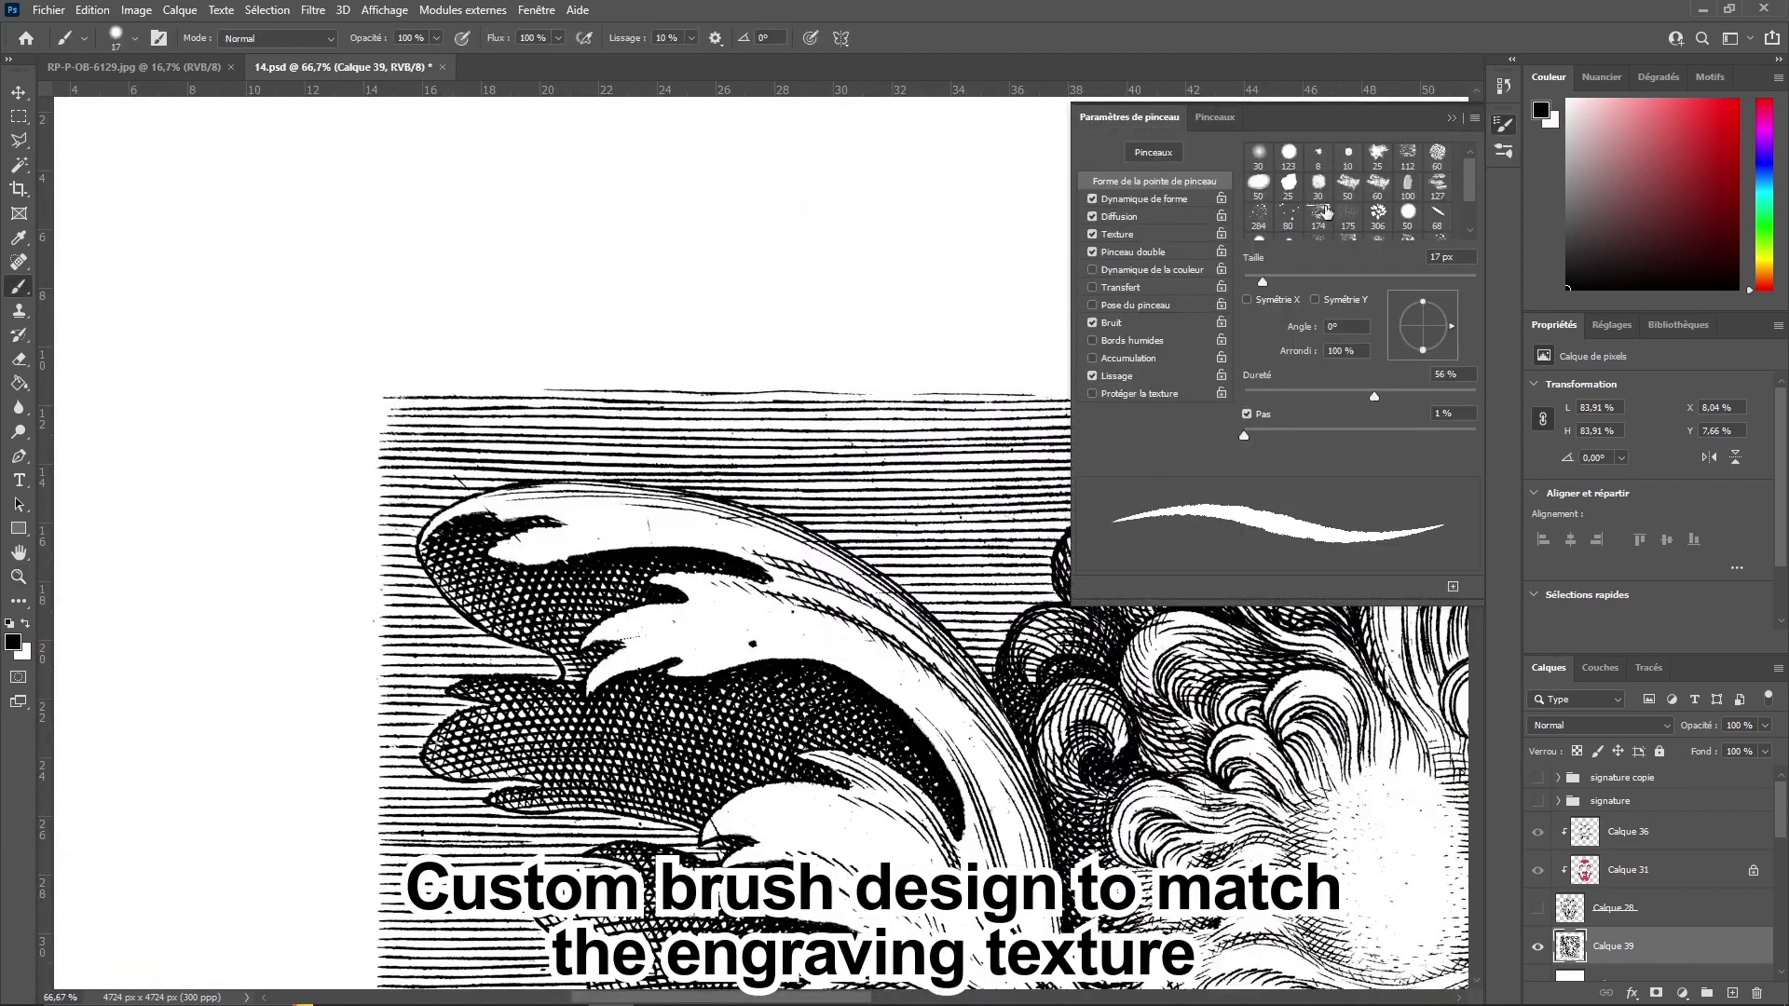
key(F5)
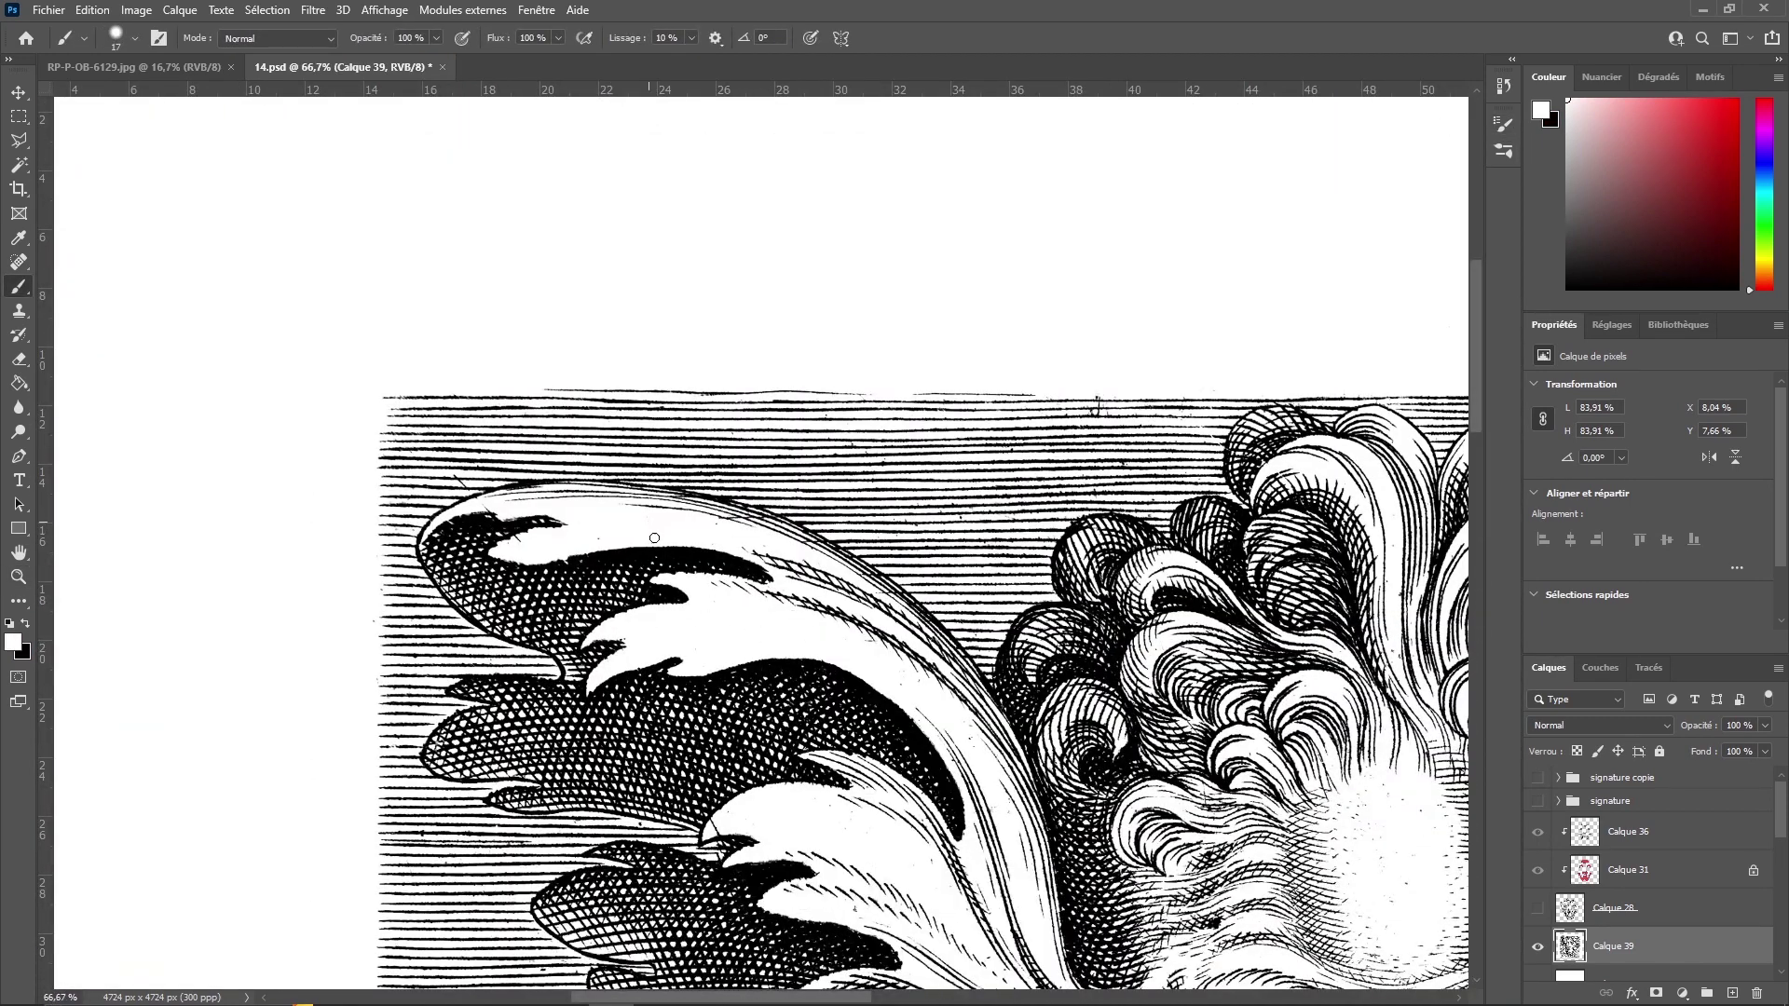
- Paint out stray specks in white inside the left wing, curls and forehead, with the brush enlarged to 21 px
scroll(504, 400, down, 5)
scroll(494, 327, right, 5)
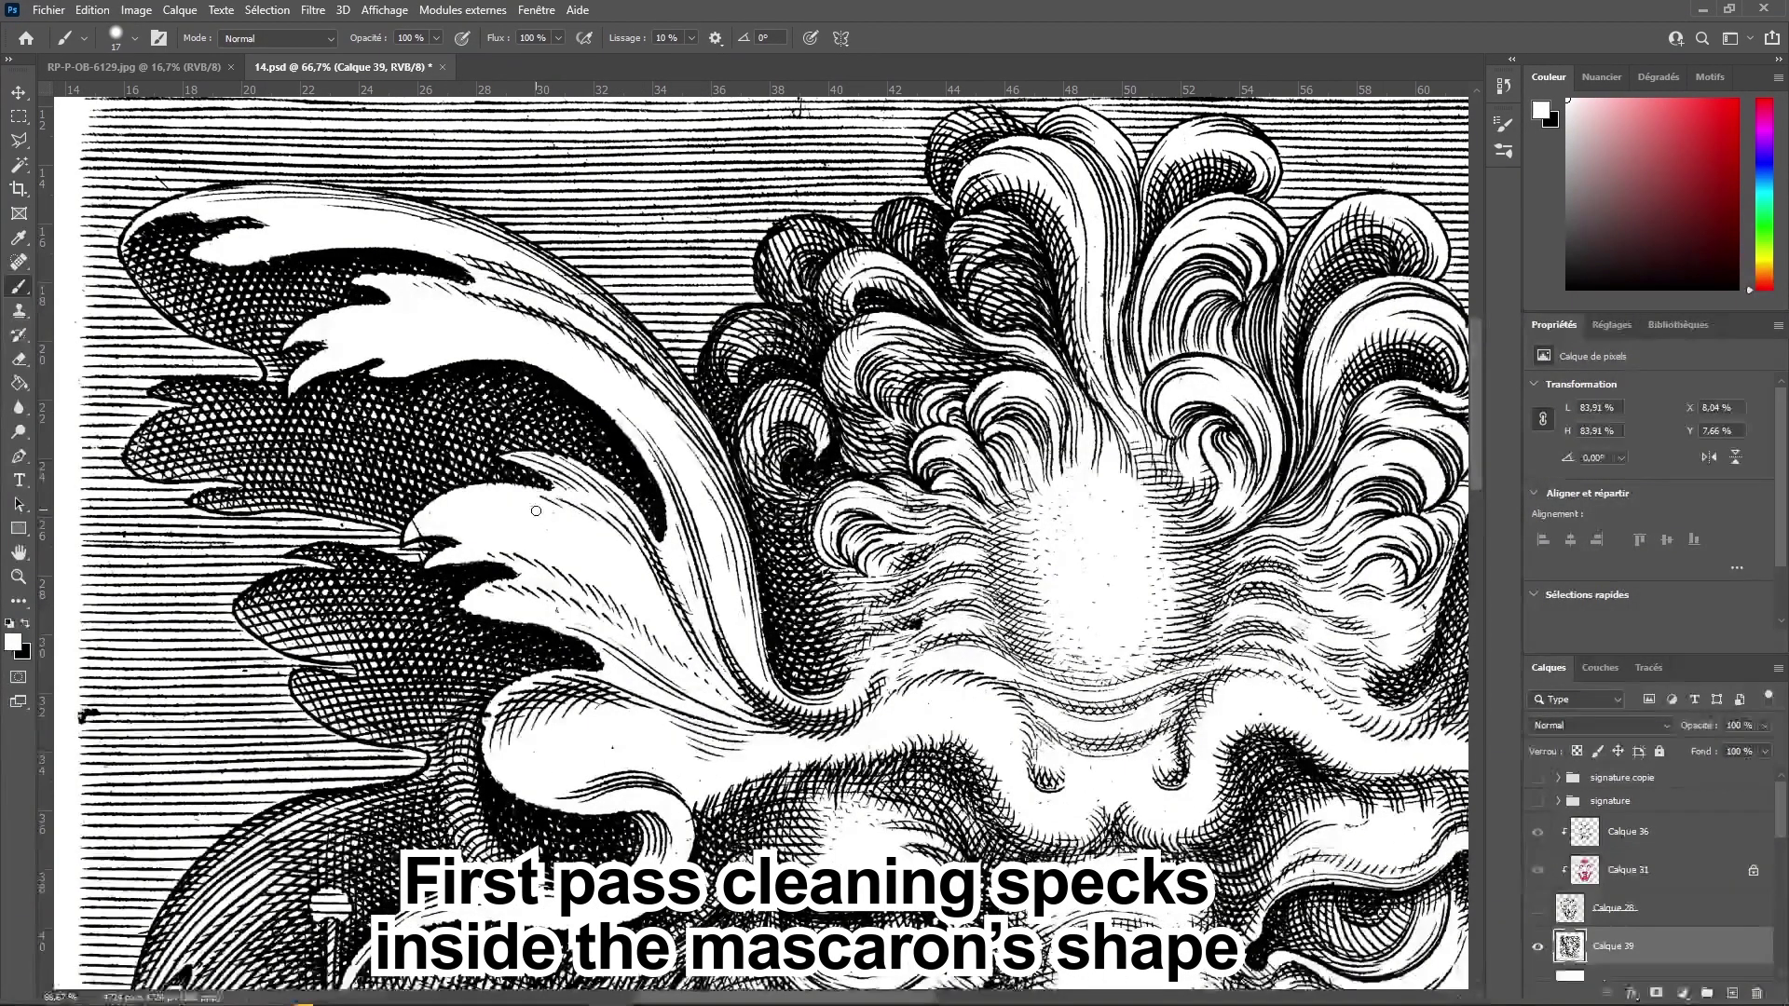
right_click(774, 503)
click(895, 754)
scroll(489, 672, down, 4)
scroll(489, 672, right, 2)
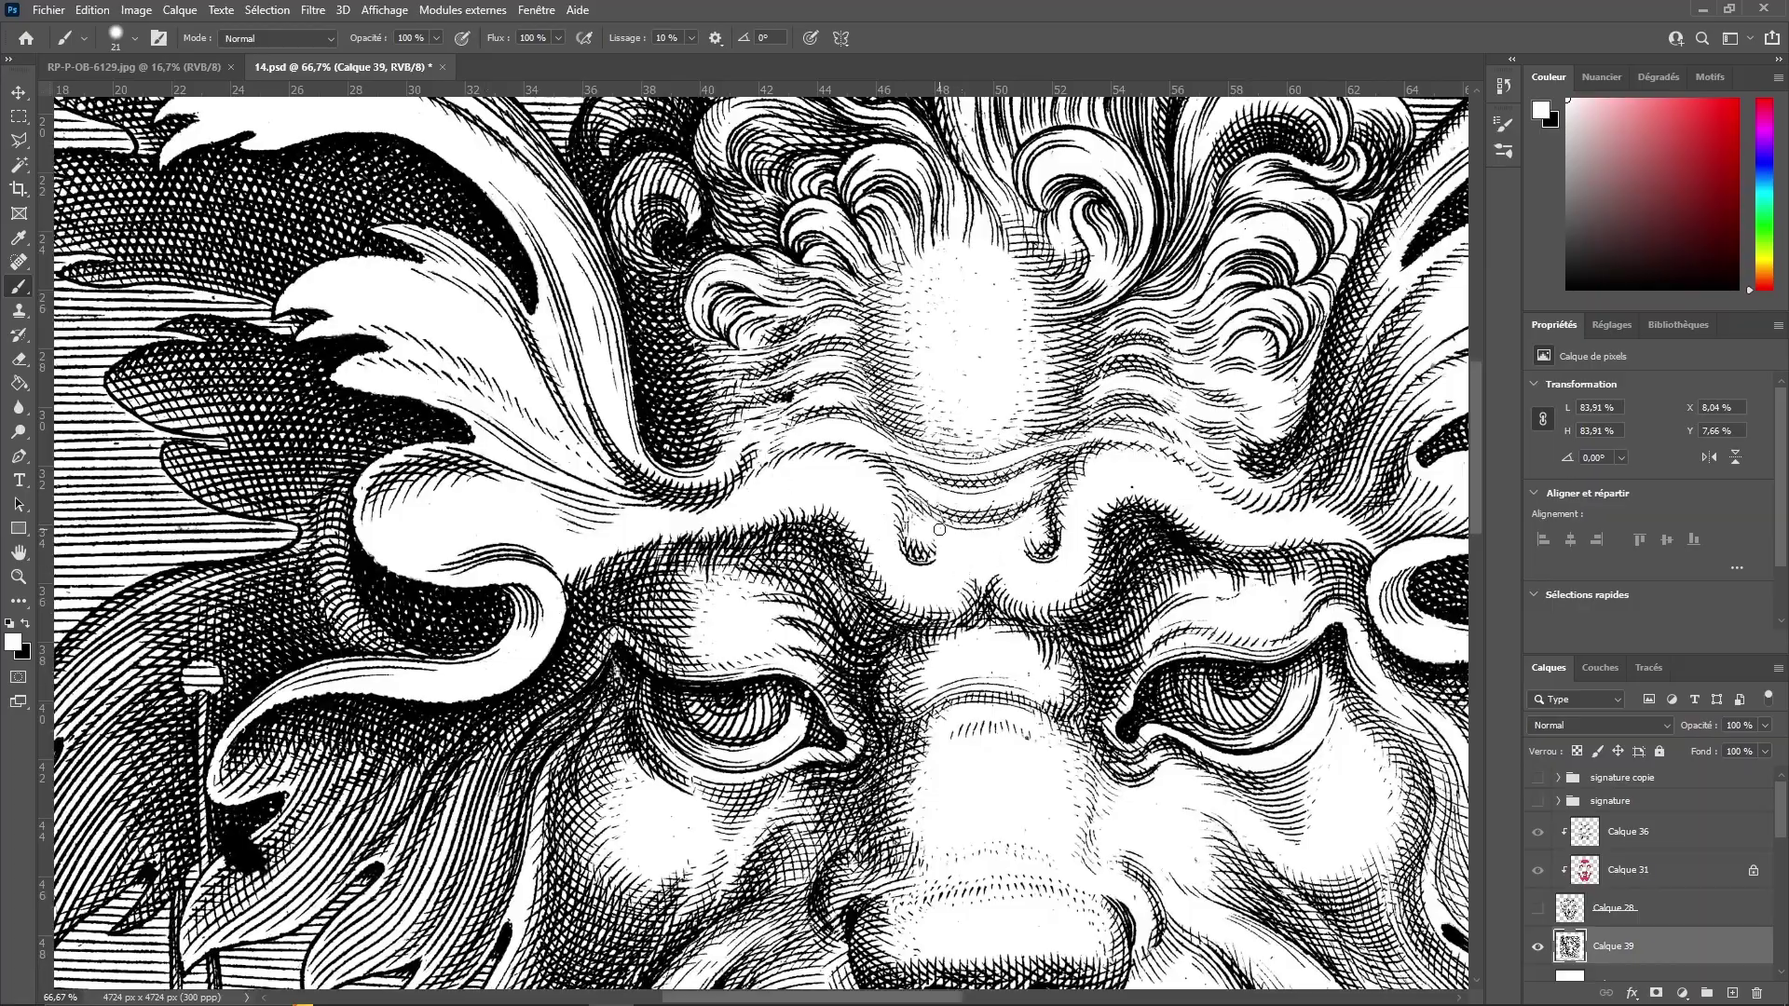
- Paint out the remaining specks inside the face, right wing, hair and right tassel with the white brush
scroll(463, 666, down, 3)
scroll(728, 778, right, 10)
scroll(1118, 512, up, 5)
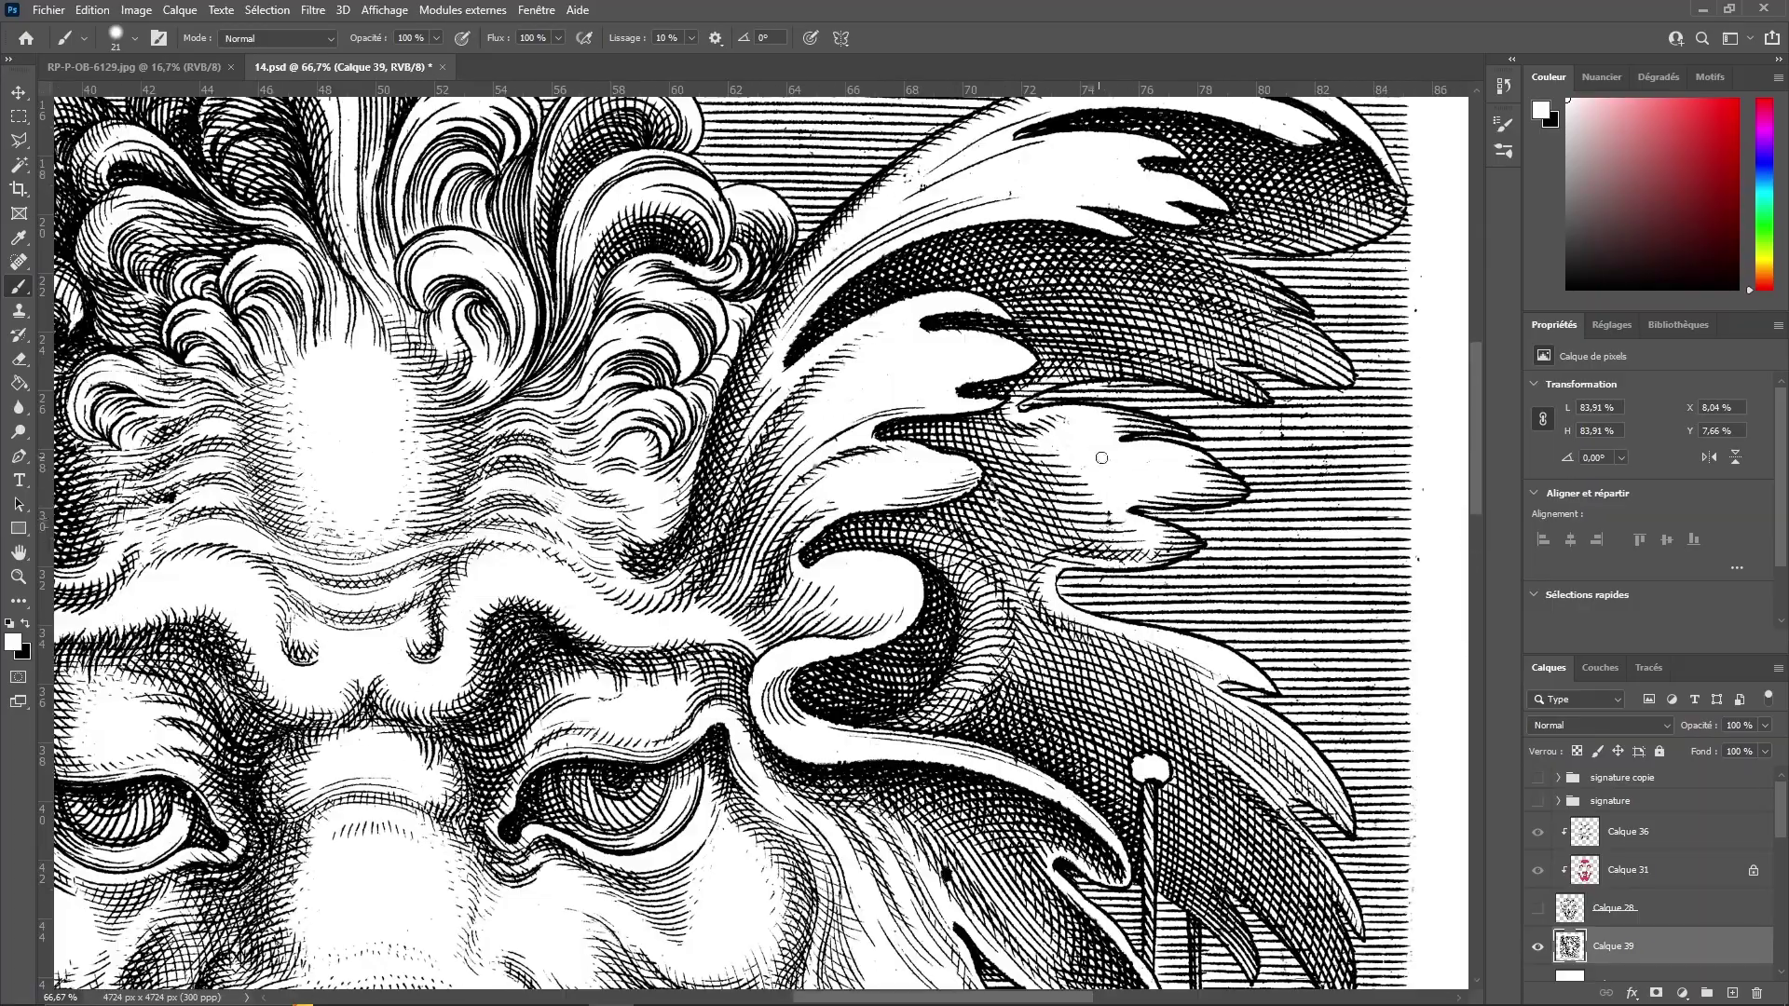
scroll(569, 642, up, 5)
scroll(568, 643, down, 5)
scroll(569, 643, left, 12)
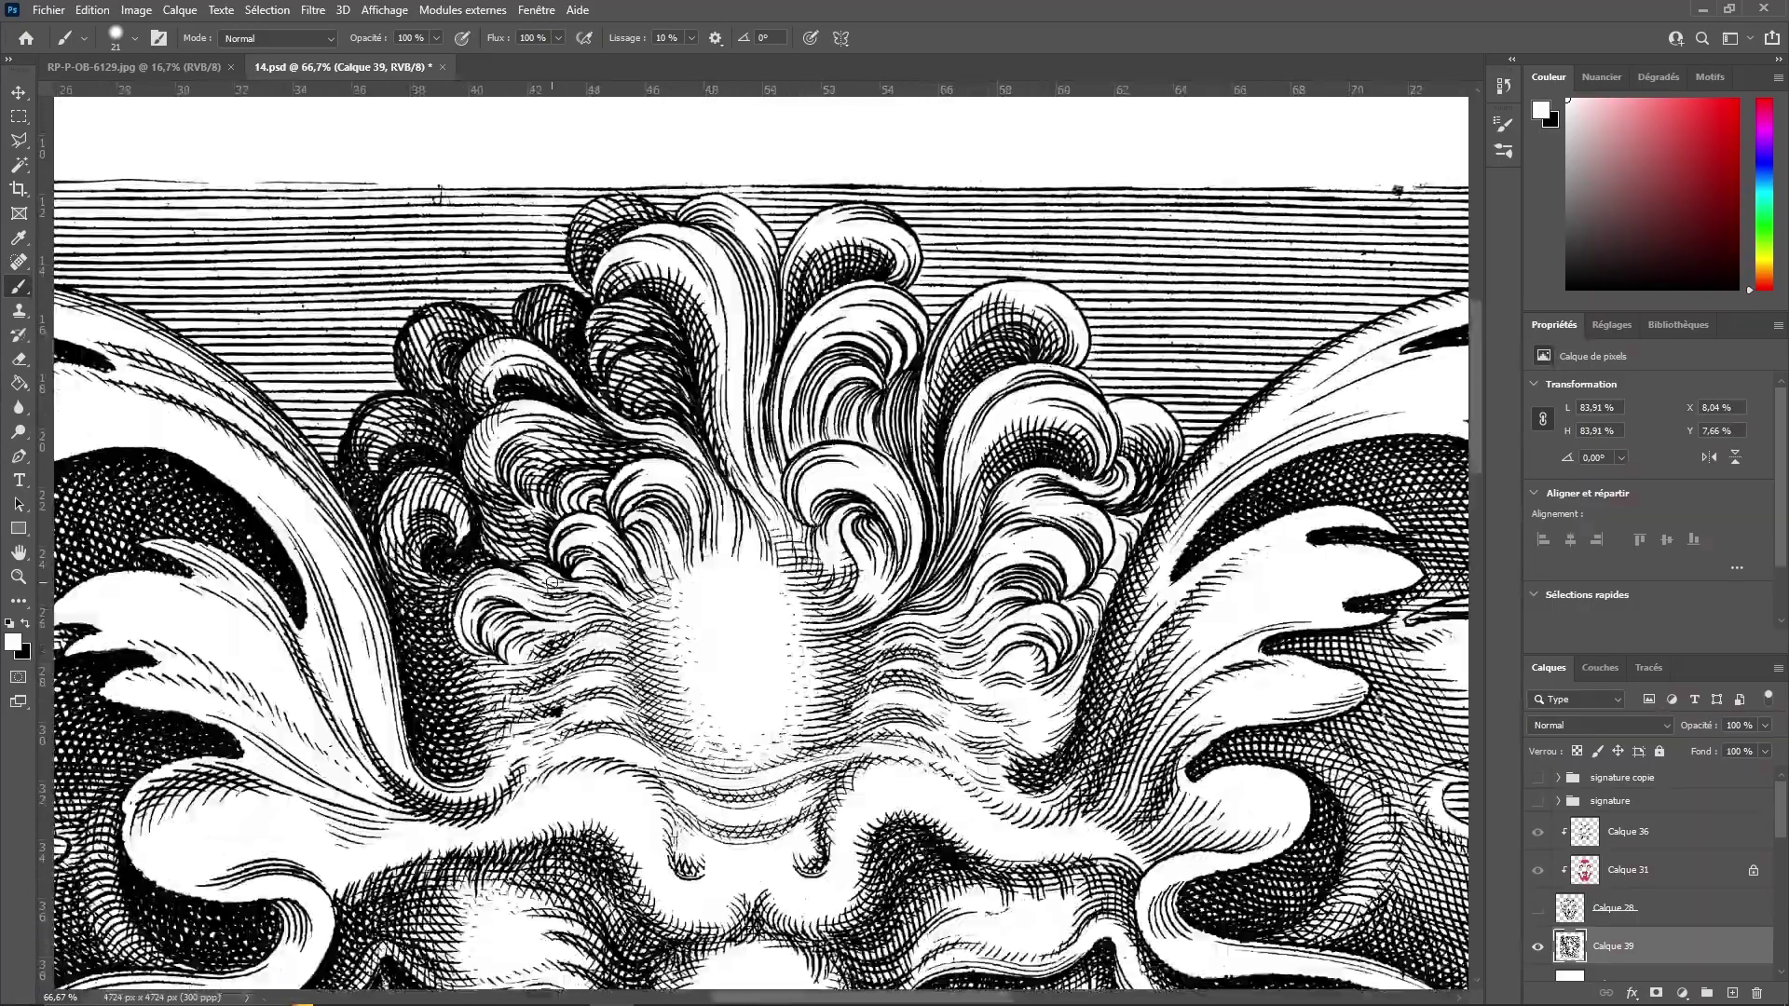
scroll(568, 643, down, 15)
scroll(476, 707, right, 15)
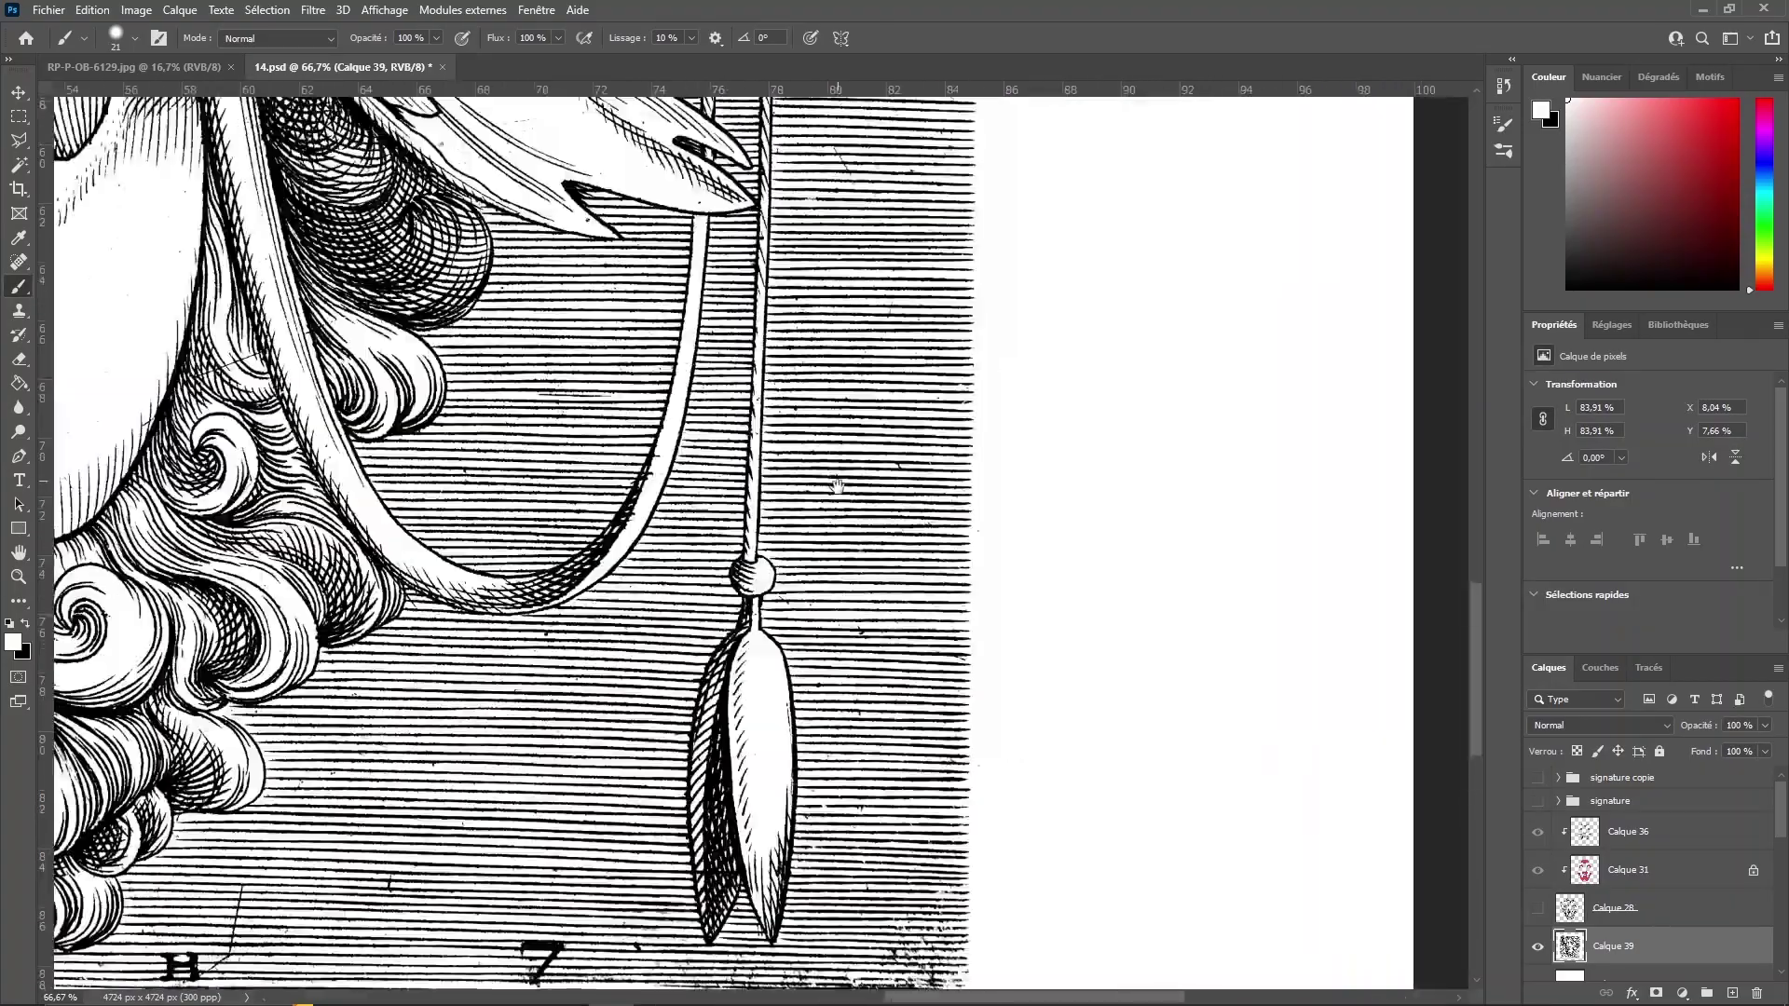
scroll(476, 707, up, 15)
- Roughly paint out the hatched background above and right of the mascaron with a white 87 px brush
key(z)
key(ctrl+minus)
scroll(652, 513, up, 3)
scroll(652, 512, left, 5)
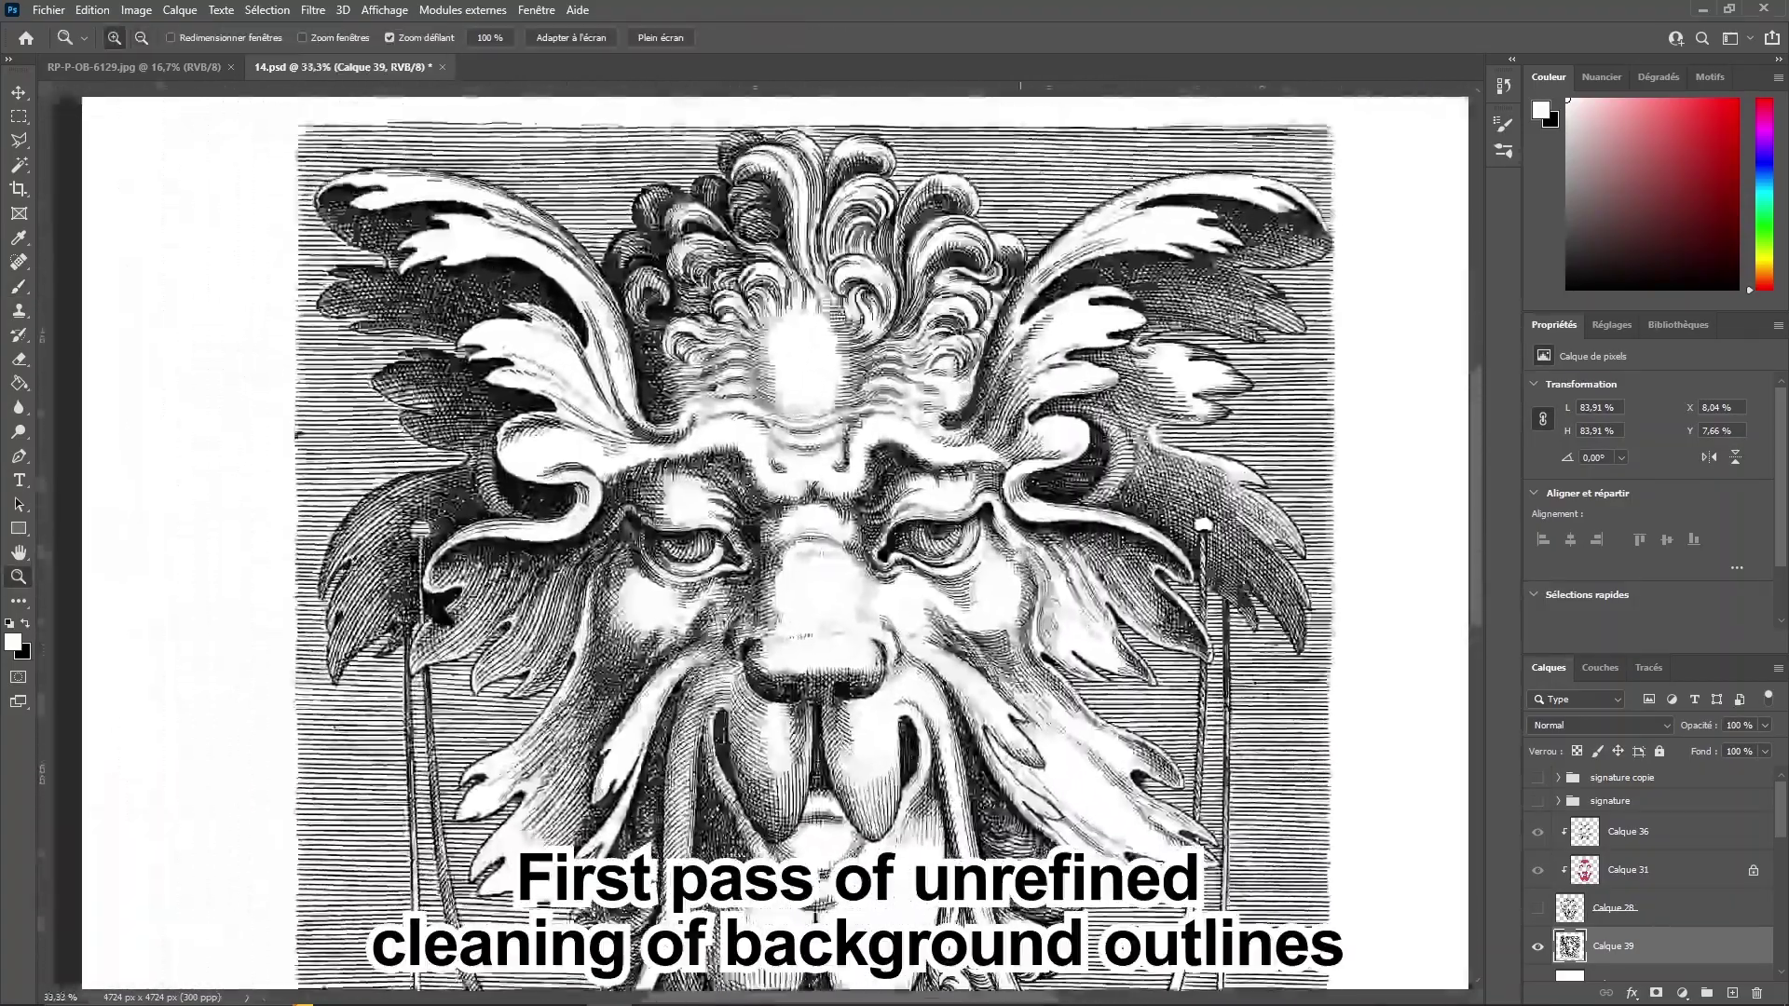
scroll(652, 512, up, 1)
key(b)
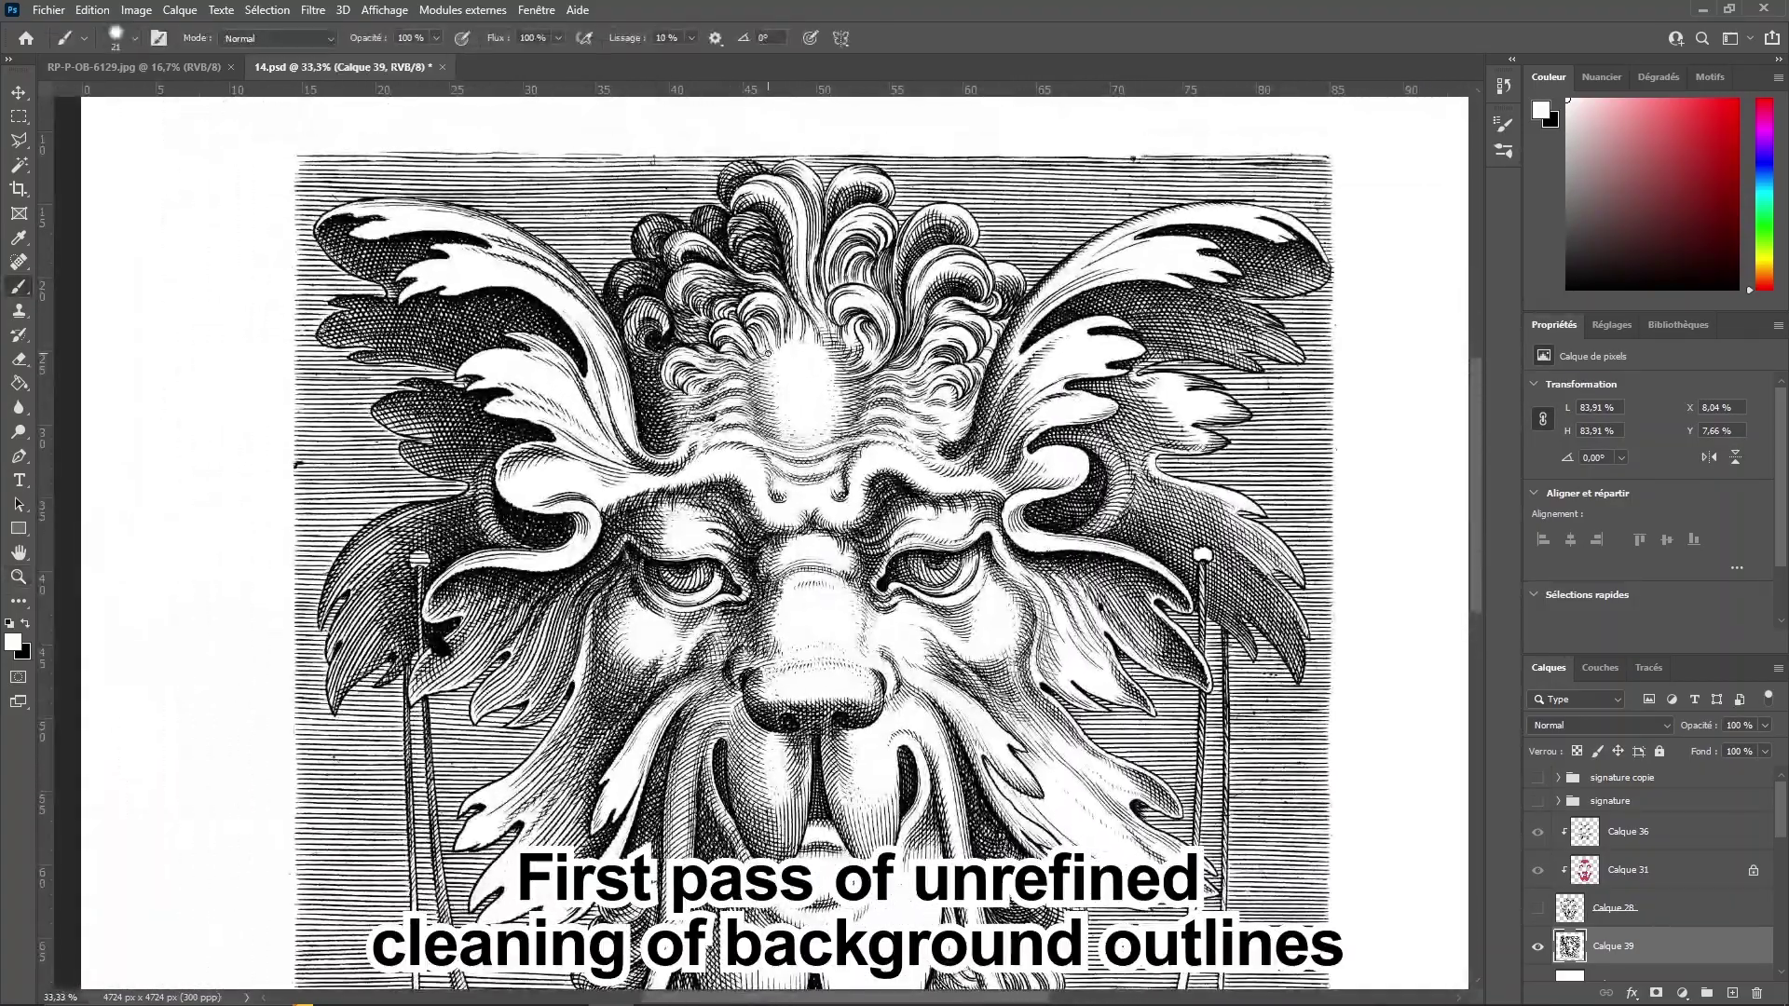
right_click(825, 382)
click(975, 410)
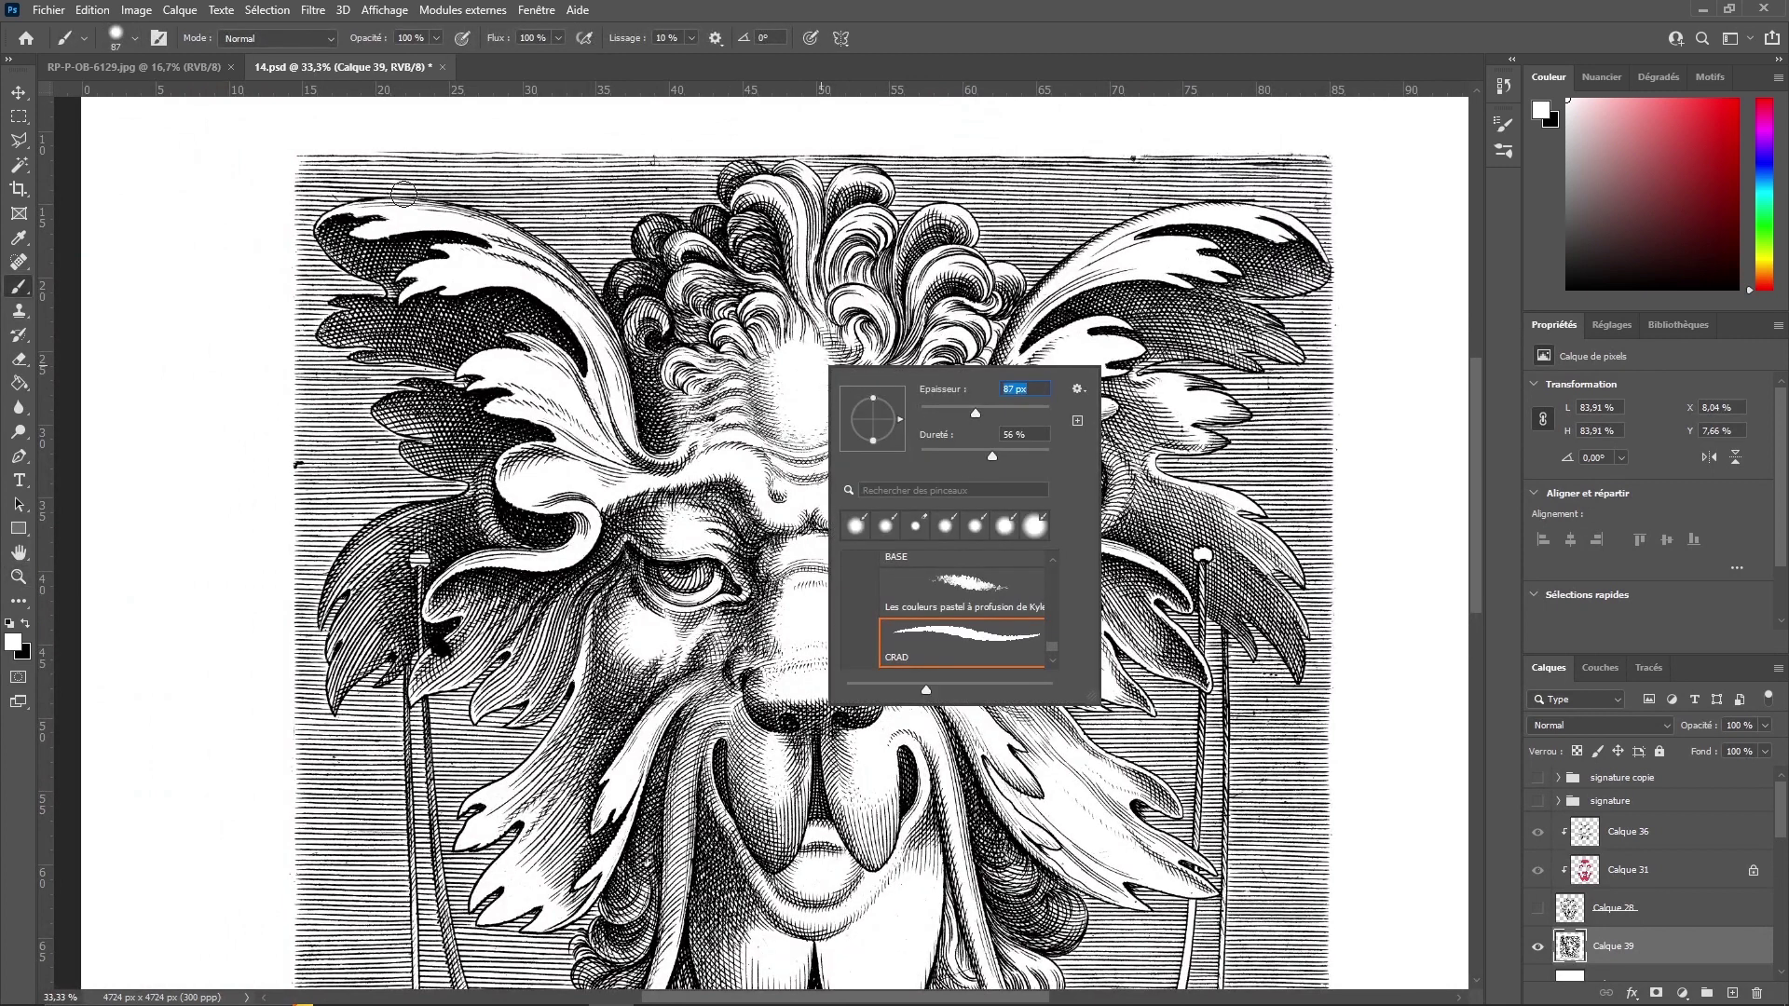
key(Return)
mouse_move(295, 170)
mouse_down()
mouse_move(363, 152)
mouse_move(310, 192)
mouse_move(367, 178)
mouse_move(597, 252)
mouse_move(709, 151)
mouse_move(980, 178)
mouse_move(1026, 226)
mouse_move(1261, 173)
mouse_move(1263, 398)
mouse_move(1321, 369)
mouse_move(1266, 428)
mouse_move(1324, 563)
mouse_move(1305, 487)
mouse_move(1178, 488)
mouse_move(1058, 817)
mouse_move(1175, 704)
mouse_move(1140, 706)
mouse_move(1198, 812)
mouse_up()
- Roughly paint out the hatched background around the right cords and tassel and beneath the beard
scroll(1267, 429, down, 3)
drag(1244, 491, 1304, 866)
scroll(1304, 867, down, 4)
mouse_move(1285, 578)
mouse_down()
mouse_move(1162, 743)
mouse_move(969, 689)
mouse_move(641, 644)
mouse_move(555, 607)
mouse_up()
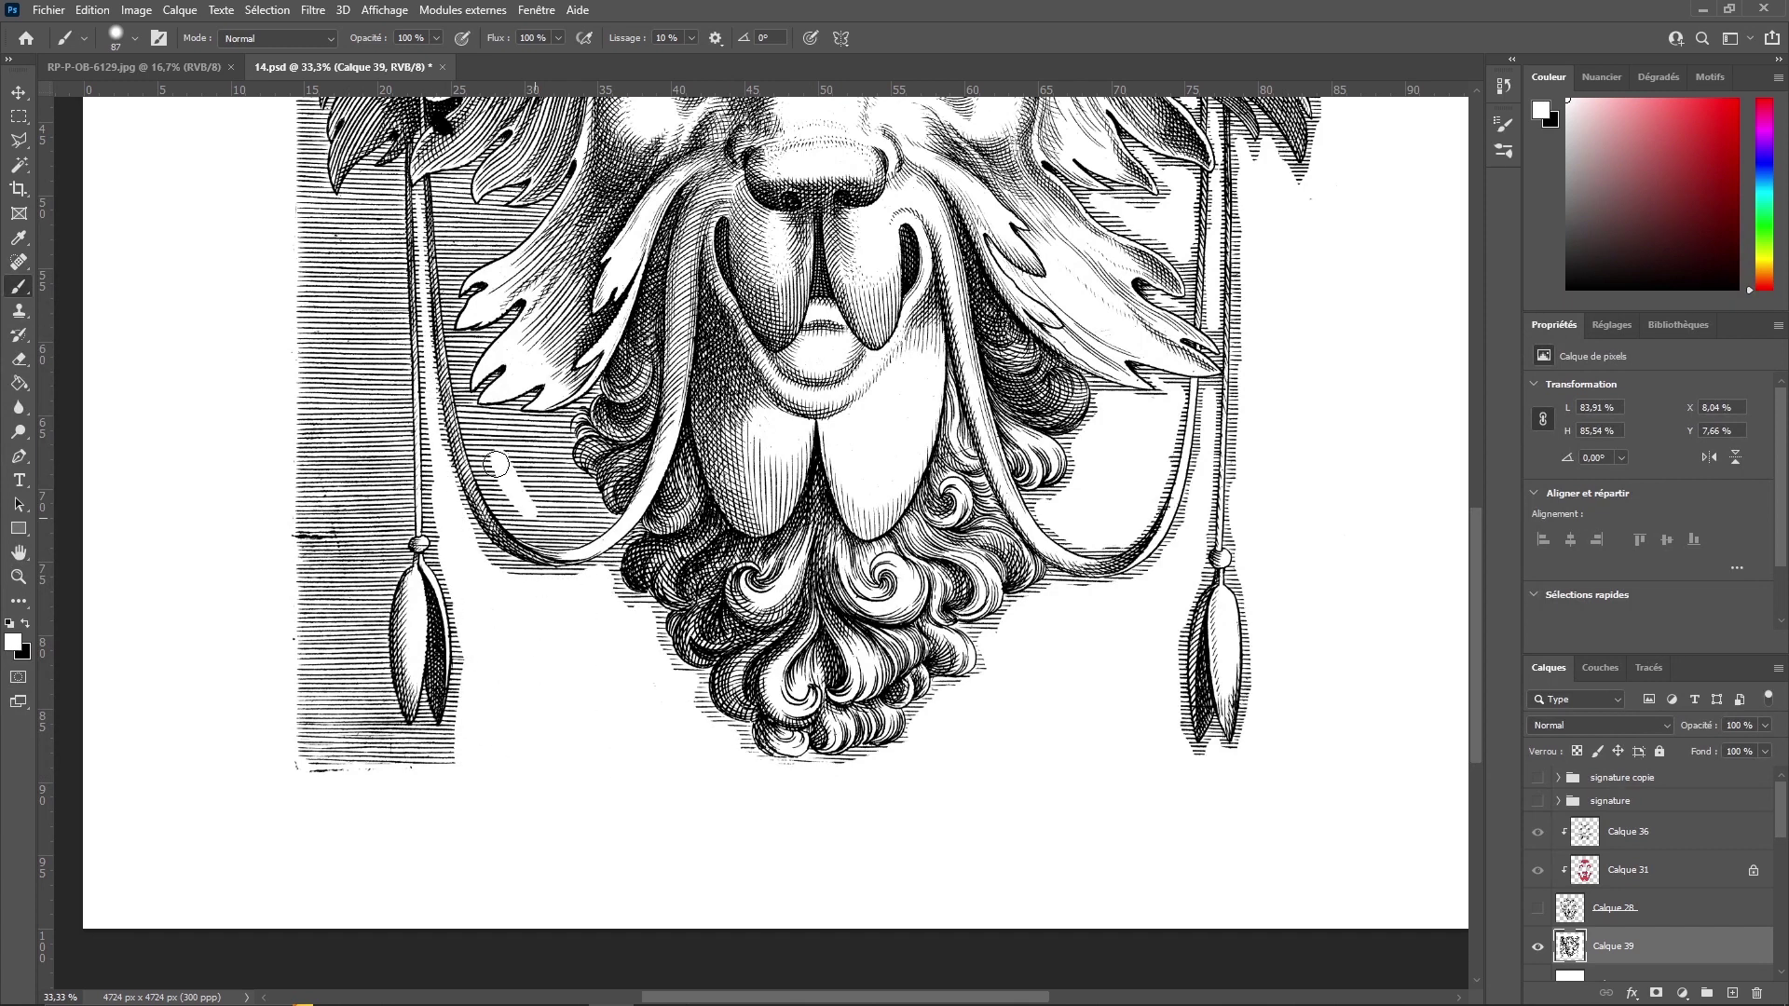
- Roughly paint out the hatched background inside the left strap loop and around the left tassel, leaves and wing
drag(495, 463, 505, 478)
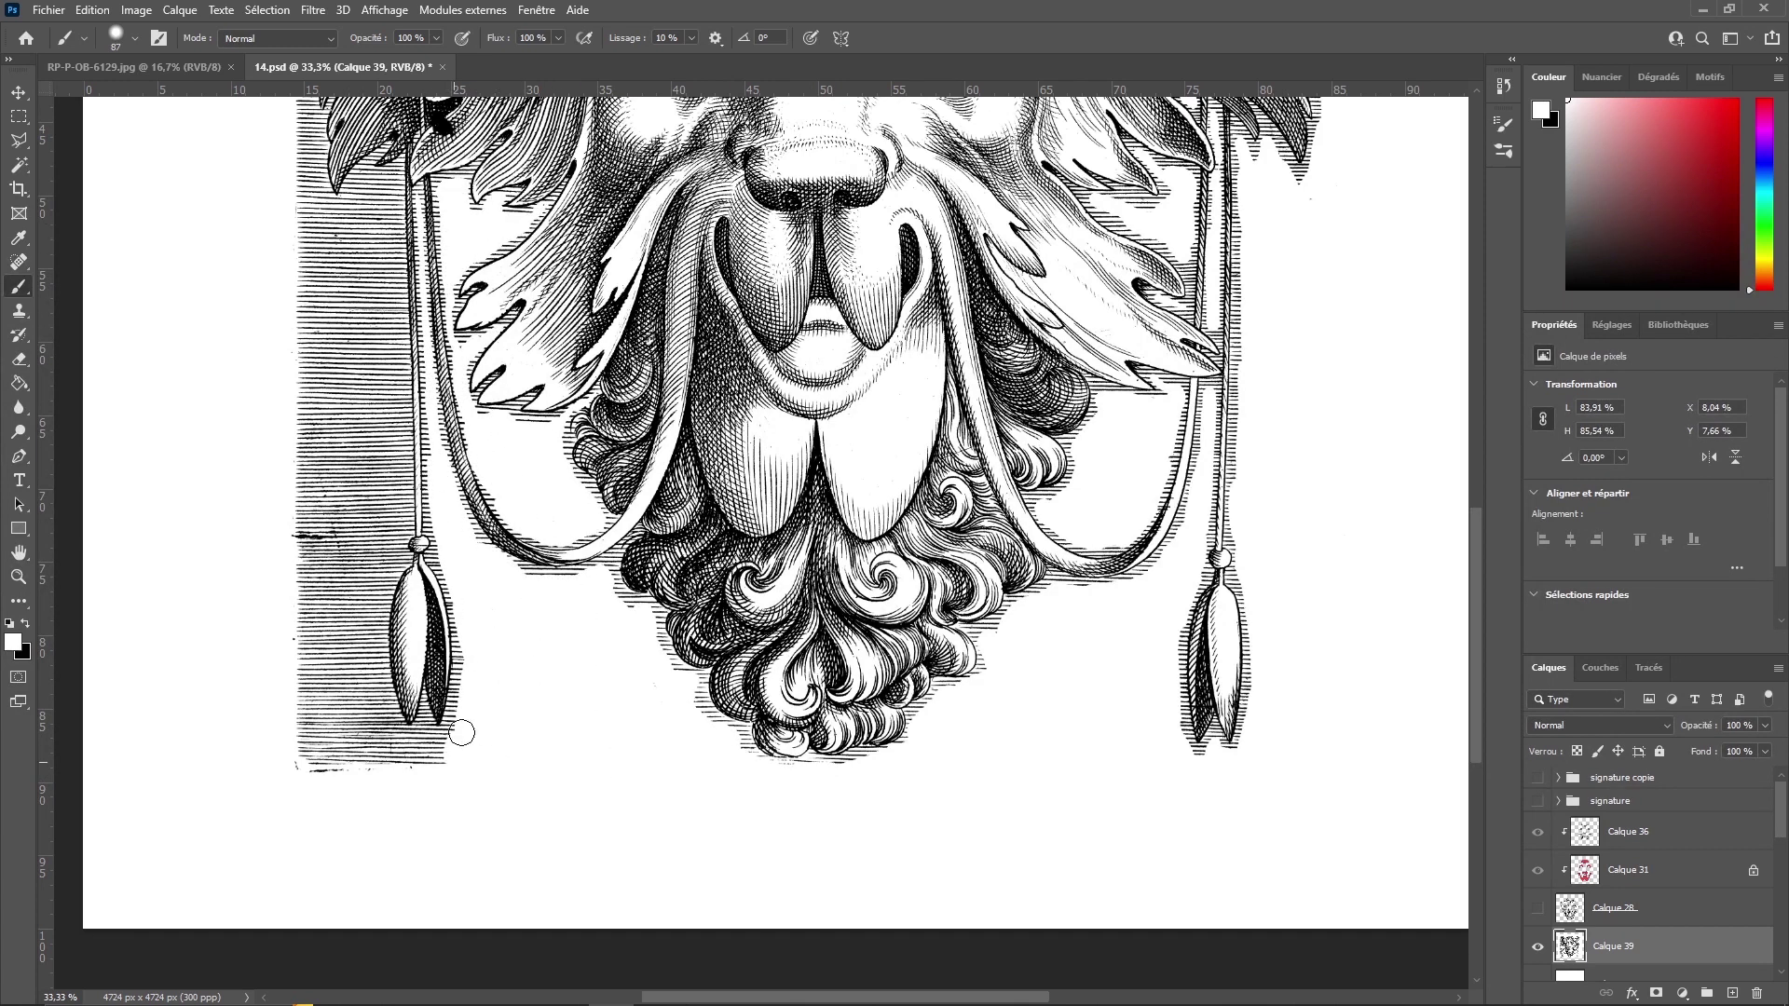
mouse_move(461, 733)
mouse_down()
mouse_move(350, 733)
mouse_move(373, 484)
mouse_up()
scroll(372, 484, up, 4)
mouse_move(550, 615)
mouse_down()
mouse_move(466, 540)
mouse_move(512, 279)
mouse_move(449, 642)
mouse_up()
scroll(512, 279, up, 5)
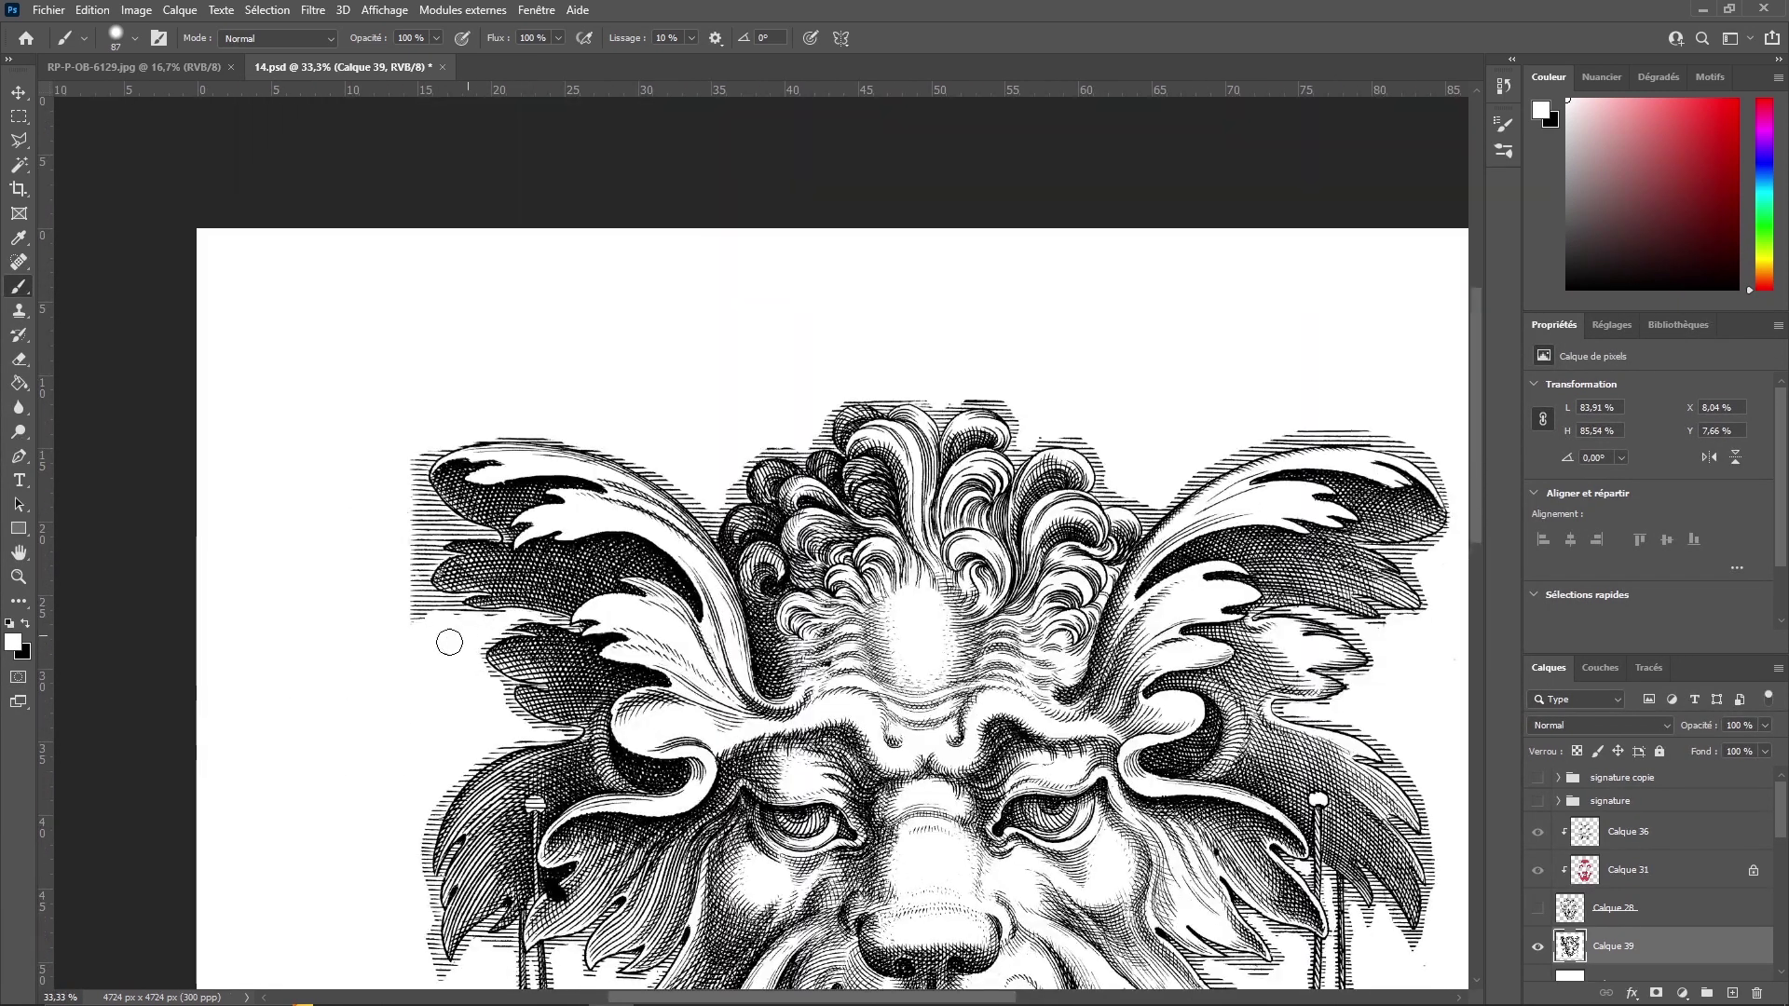
- Clean the leftover hatching precisely along the outlines of the top central curls at 100% zoom, using a smaller brush
key(z)
click(605, 426)
click(605, 426)
click(605, 426)
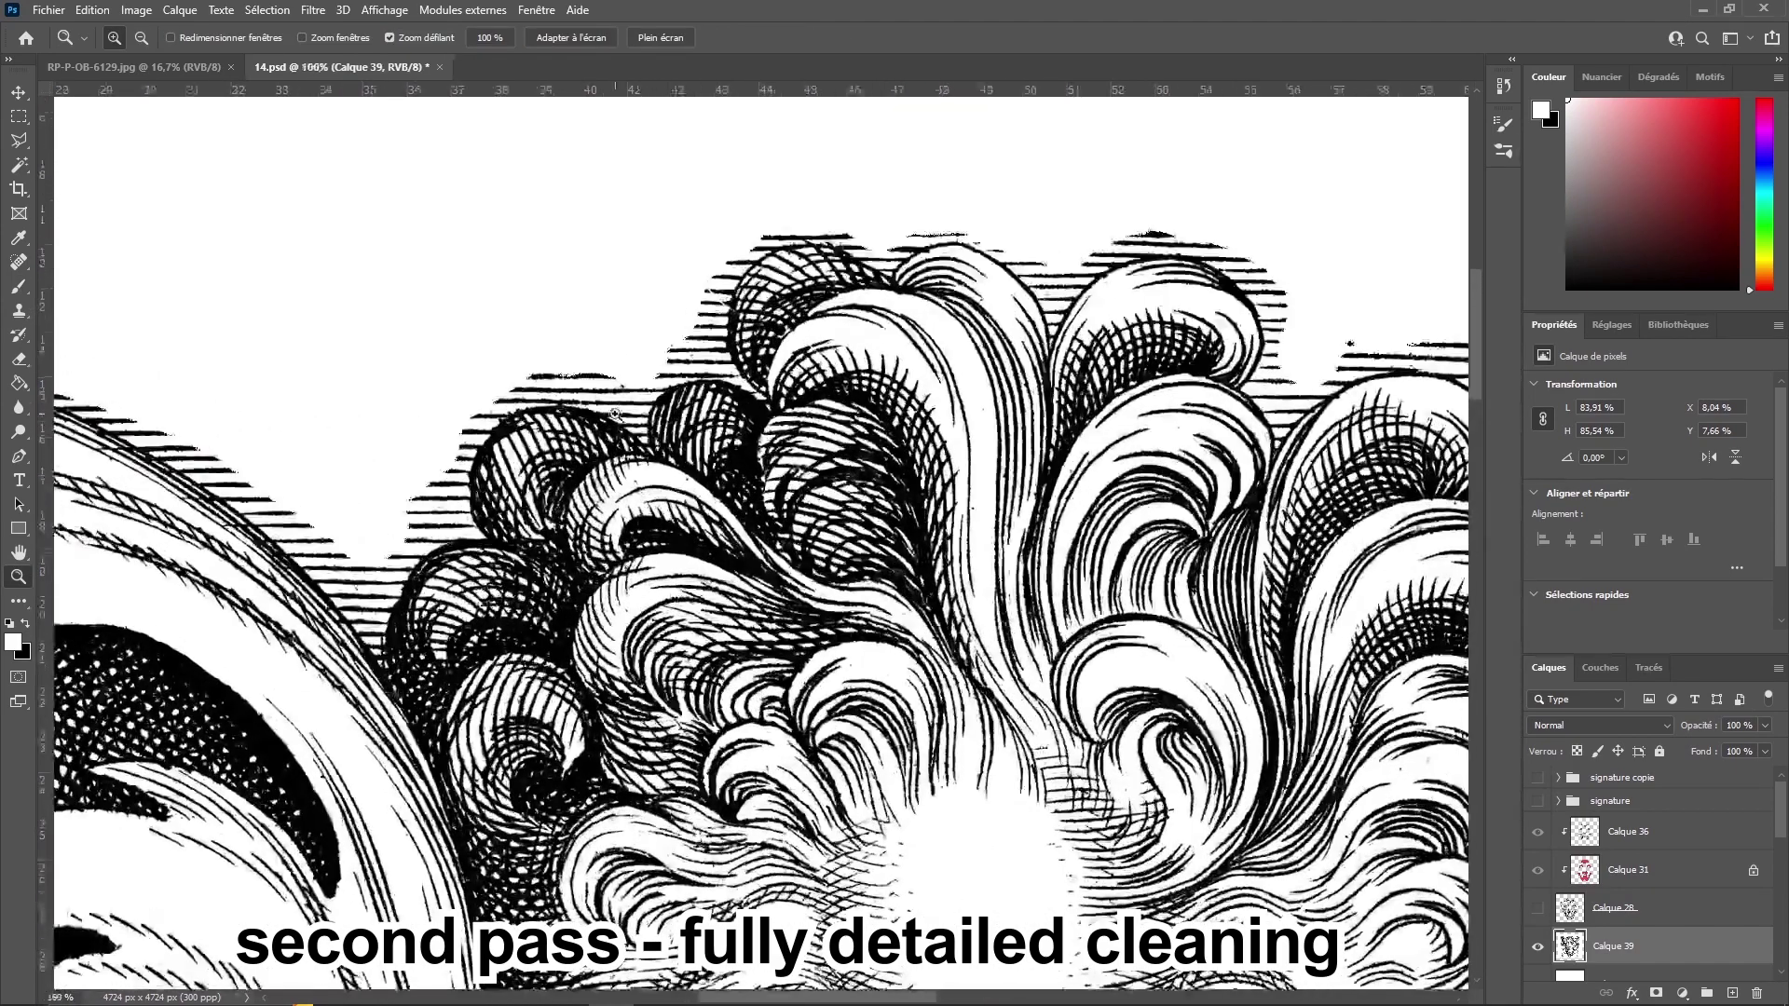
key(b)
right_click(699, 396)
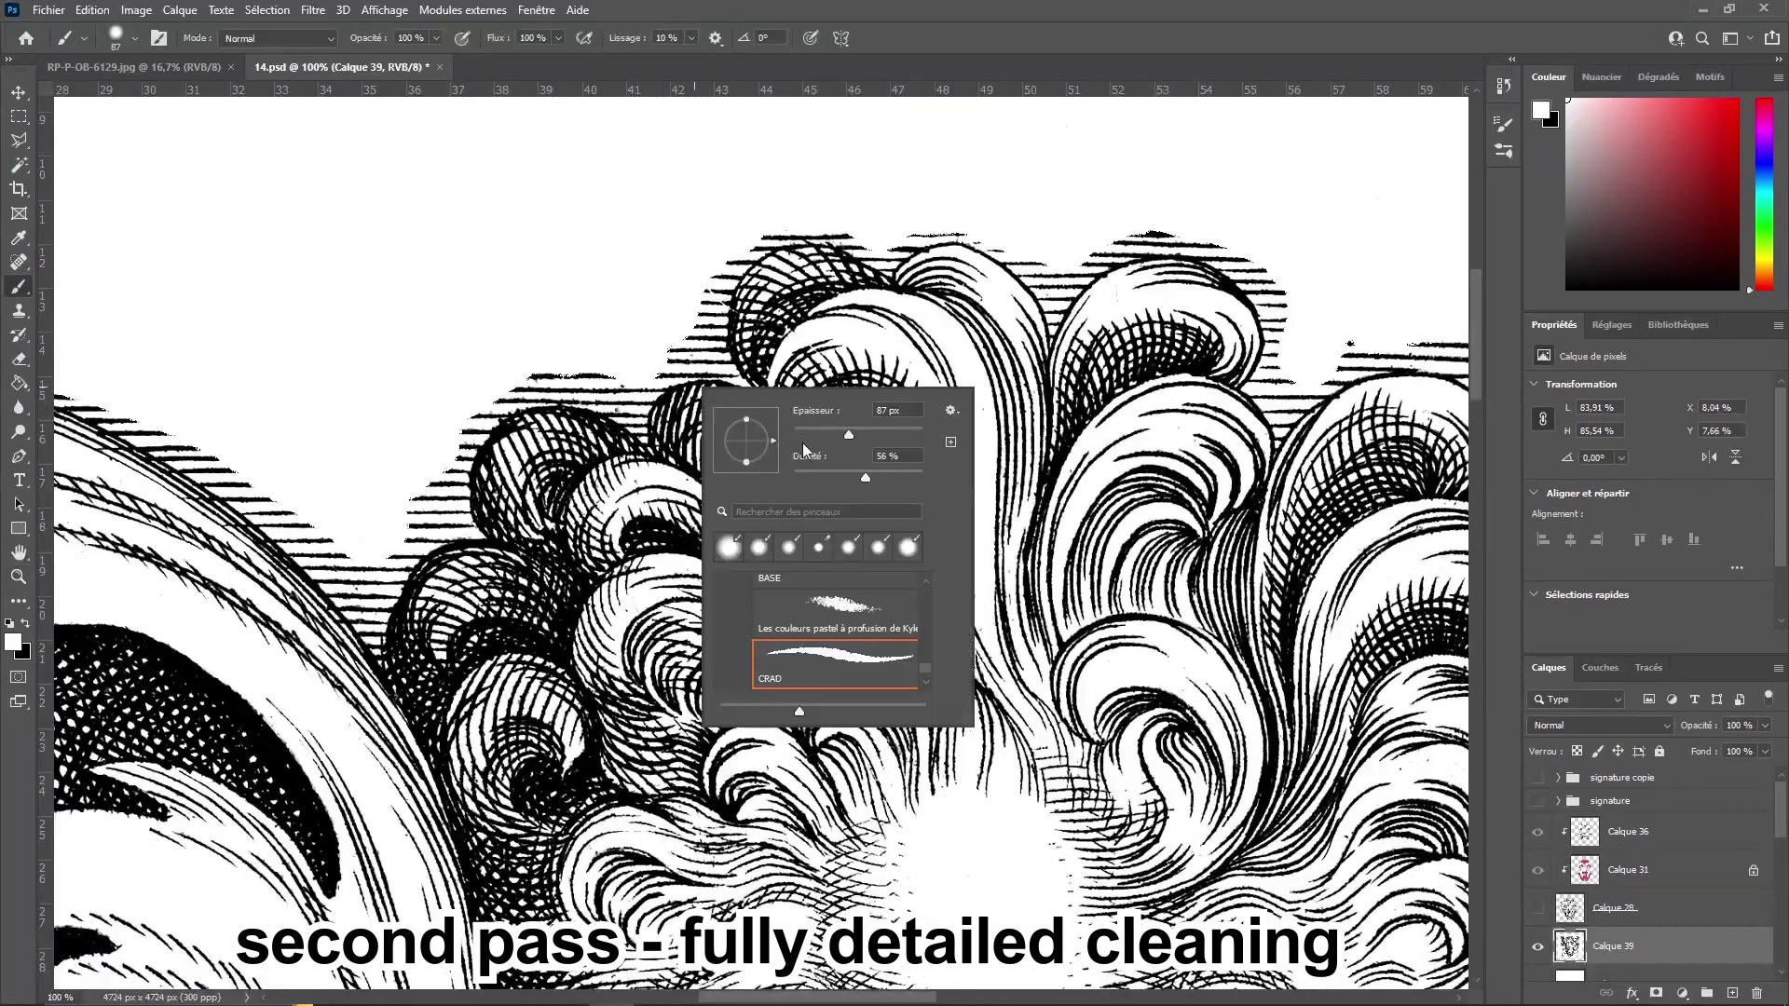
key(Return)
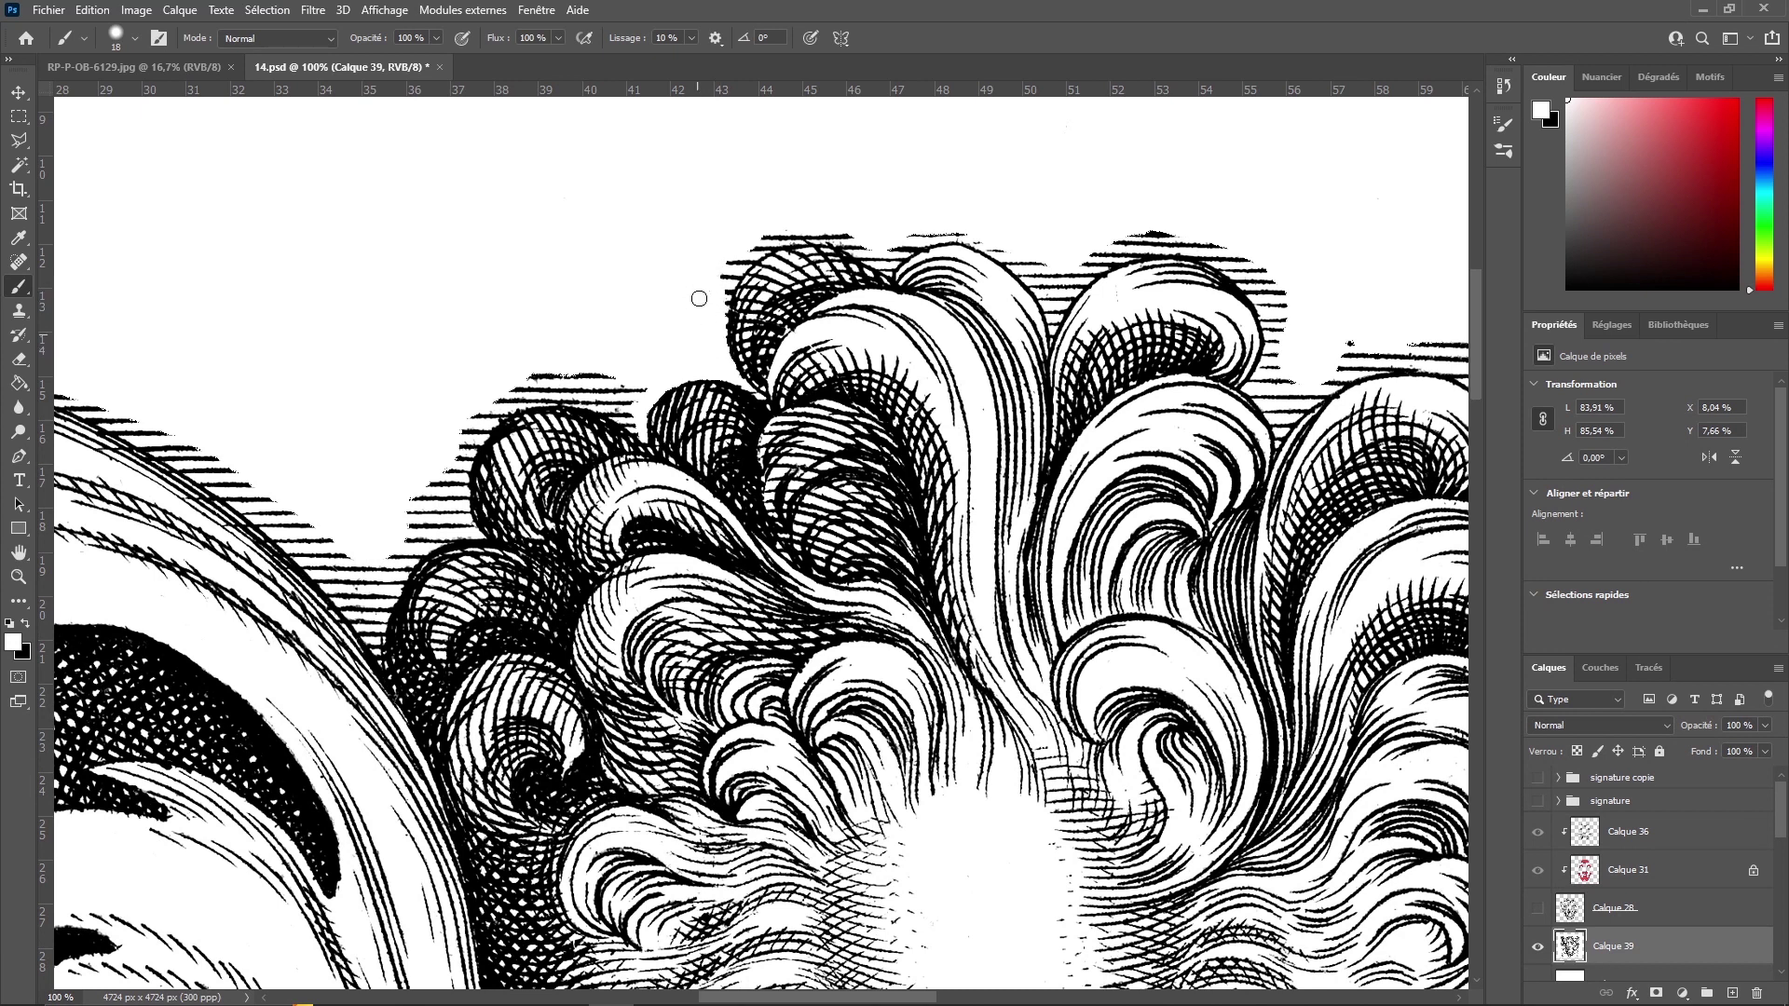
key(x)
drag(1081, 257, 1249, 261)
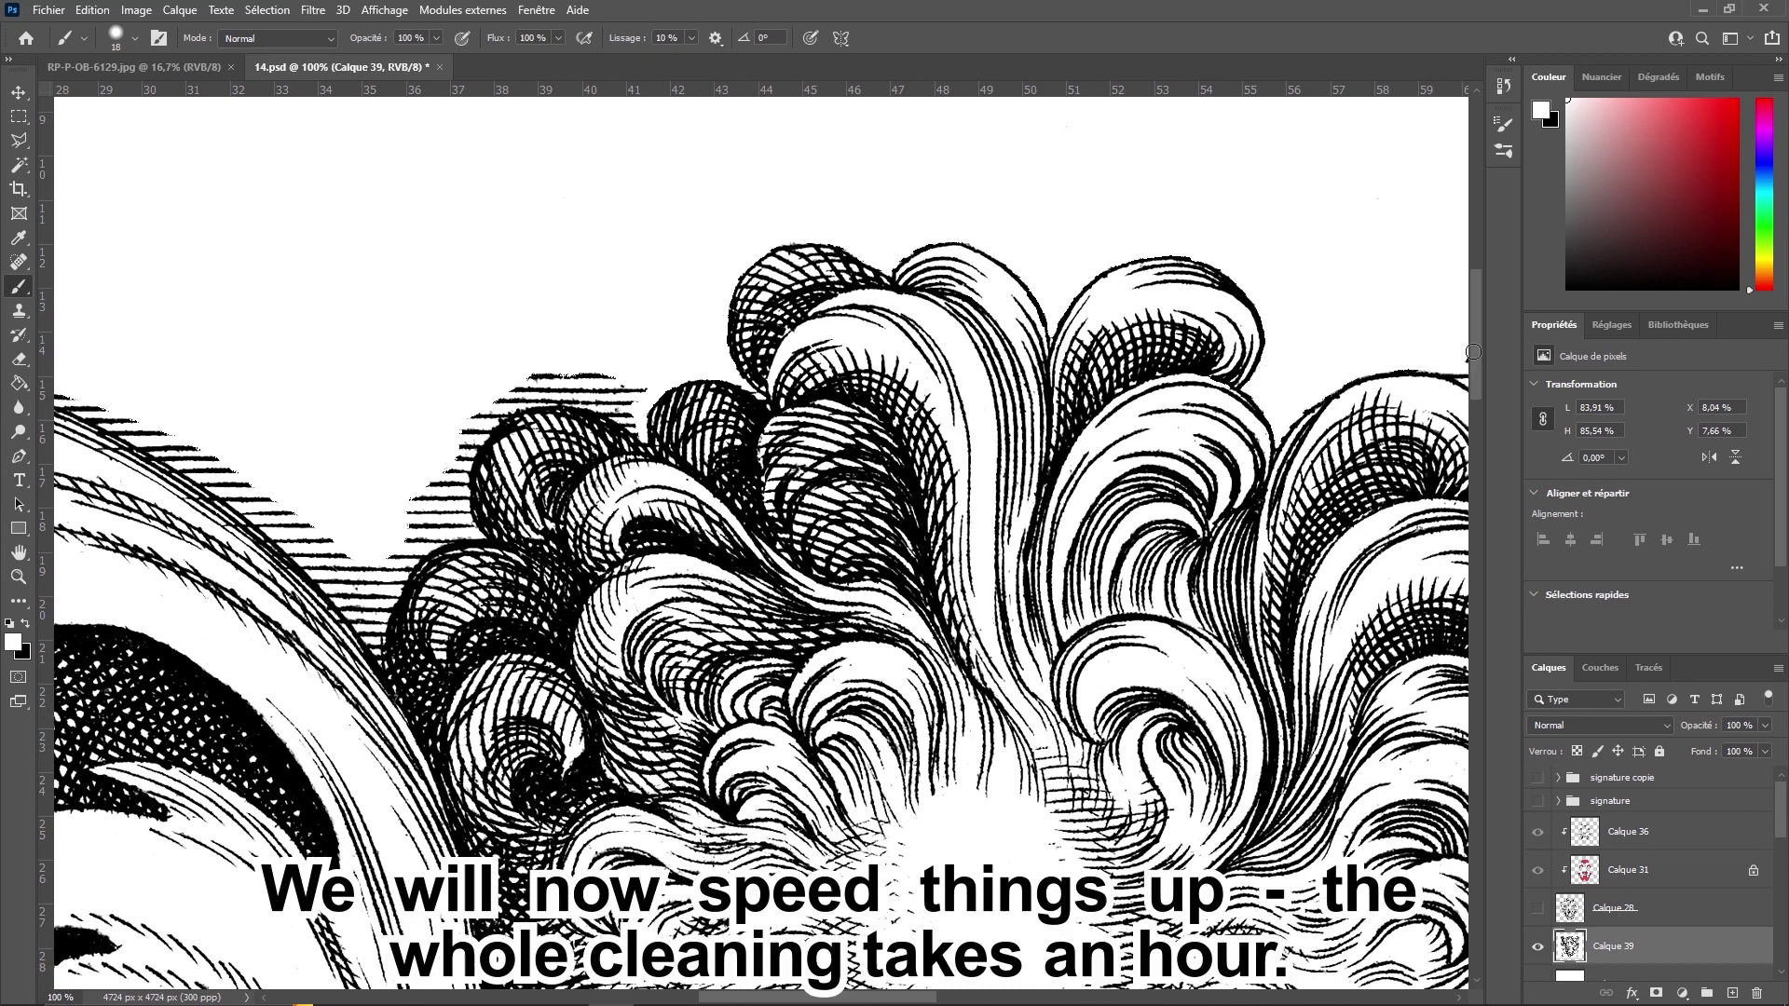
- Paint out the leftover hatching along the right-hand curls and the upper feathers of the right wing
scroll(746, 513, right, 10)
scroll(745, 512, right, 10)
drag(1016, 622, 1105, 646)
drag(1118, 791, 1239, 829)
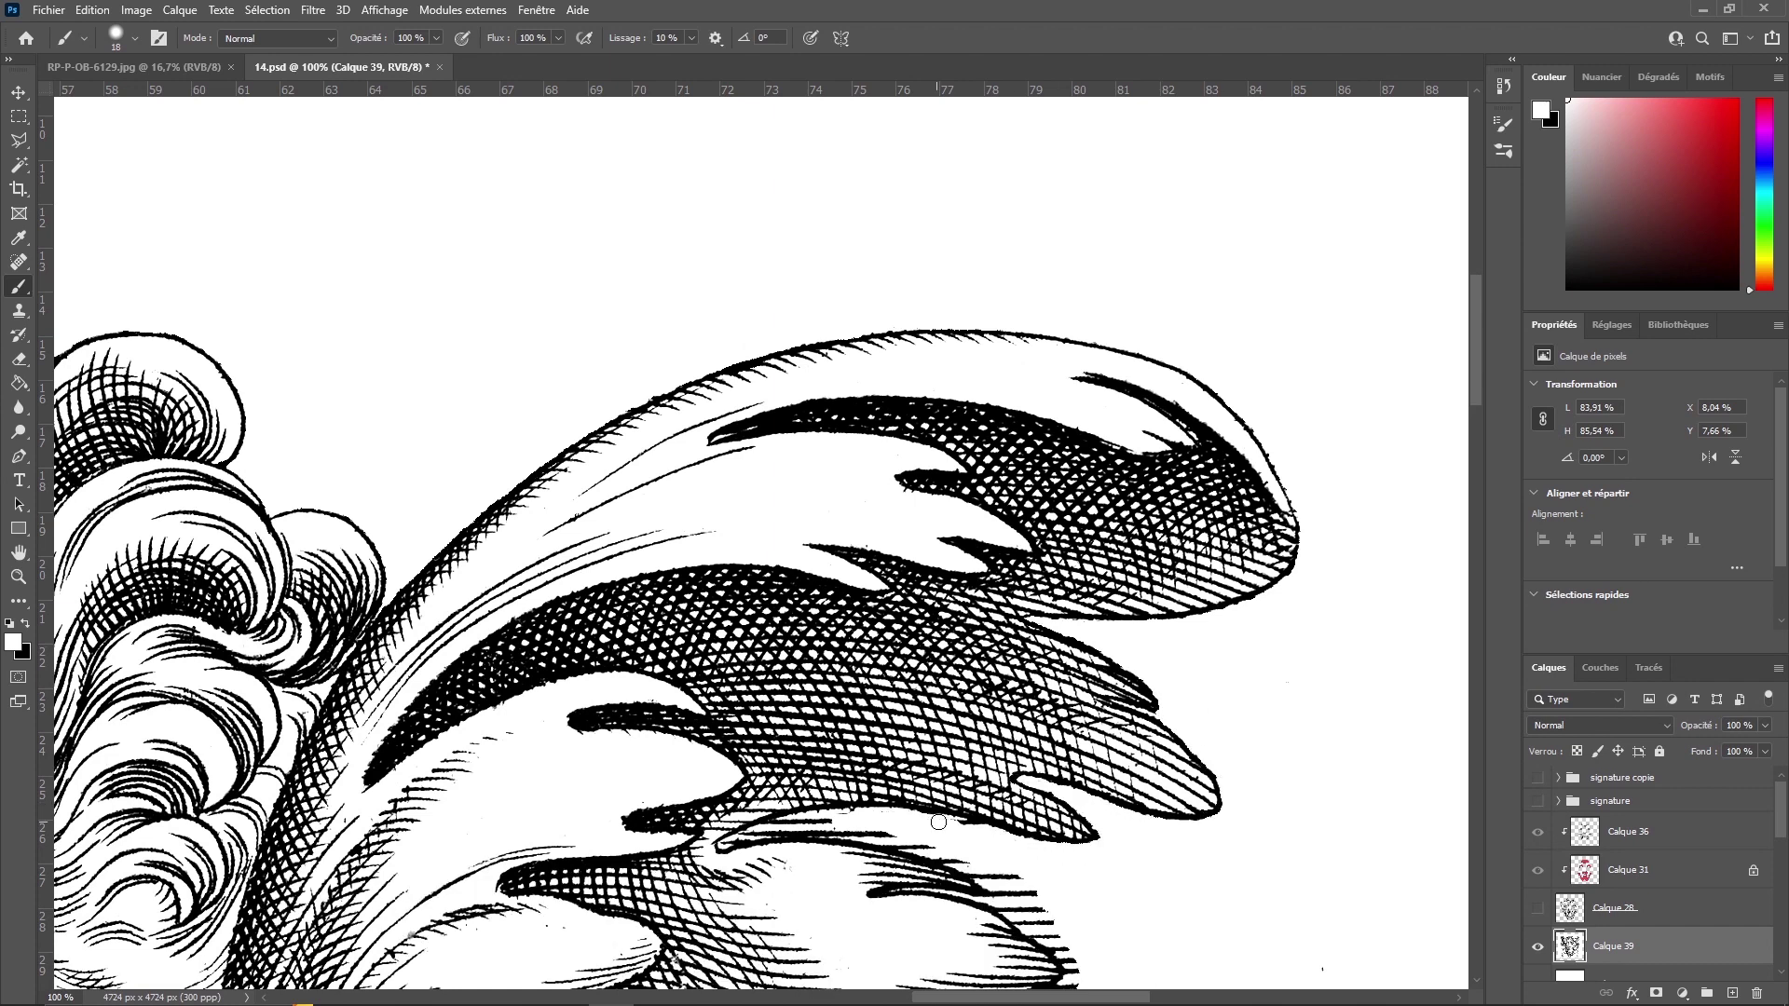
- Clean the leftover hatching around the lower feathers of the right wing
scroll(745, 513, down, 10)
drag(1016, 596, 1165, 652)
drag(1201, 922, 1216, 582)
drag(1071, 606, 1174, 699)
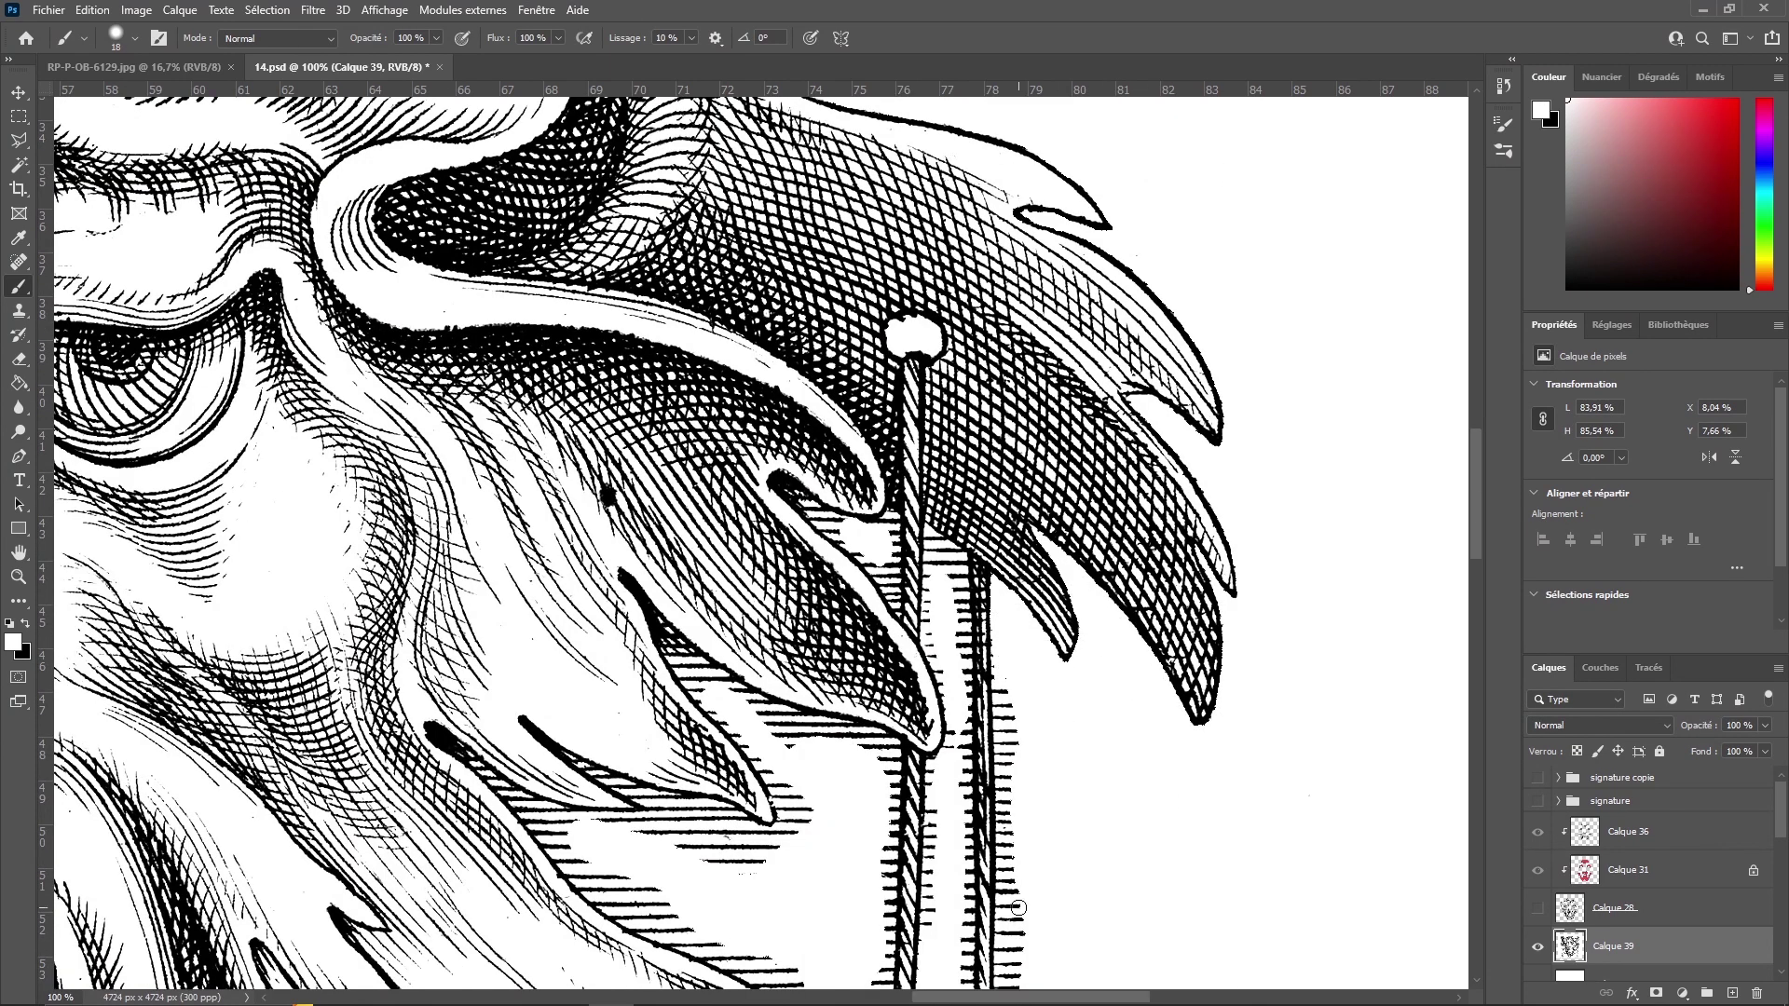
- Remove the leftover hatching around the right-hand cords and between the leaf tips beside the right cheek
scroll(745, 512, down, 10)
scroll(746, 513, down, 10)
drag(904, 838, 852, 803)
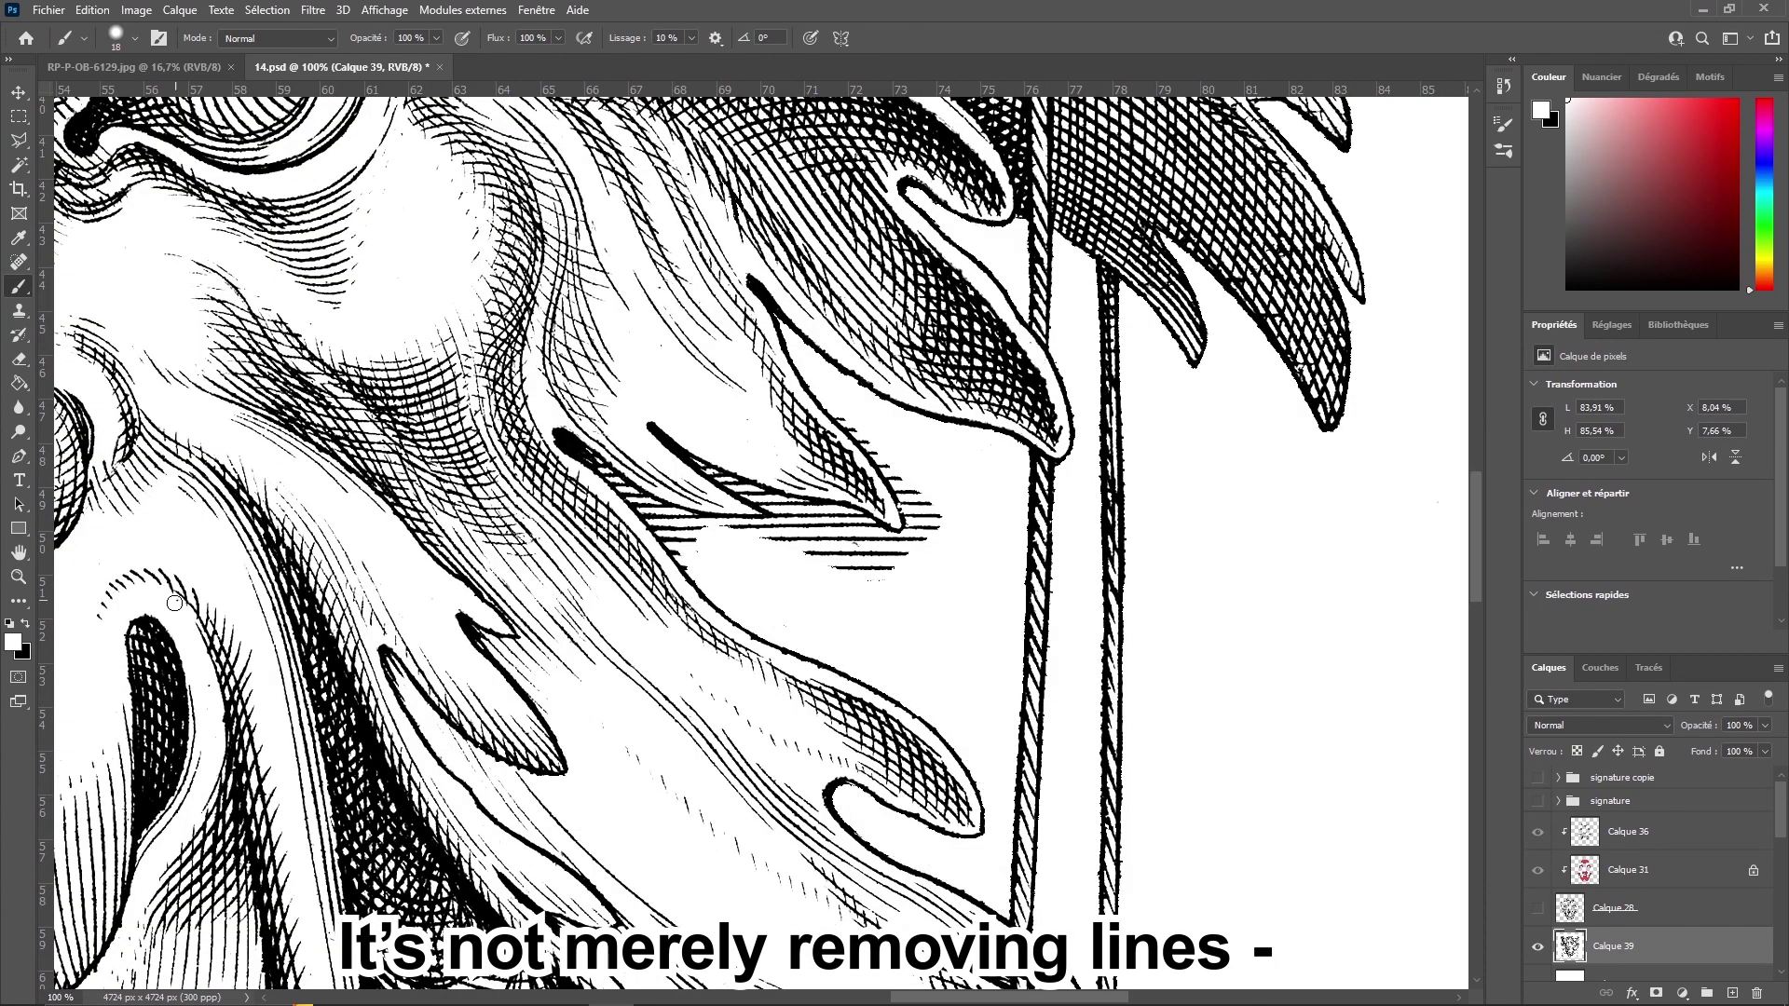
drag(596, 456, 708, 549)
- Clean the inside of the right strap loop and its cord, retouching broken outlines in black with a finer 11 px brush
scroll(745, 512, down, 10)
drag(1006, 512, 1171, 743)
scroll(746, 512, down, 1)
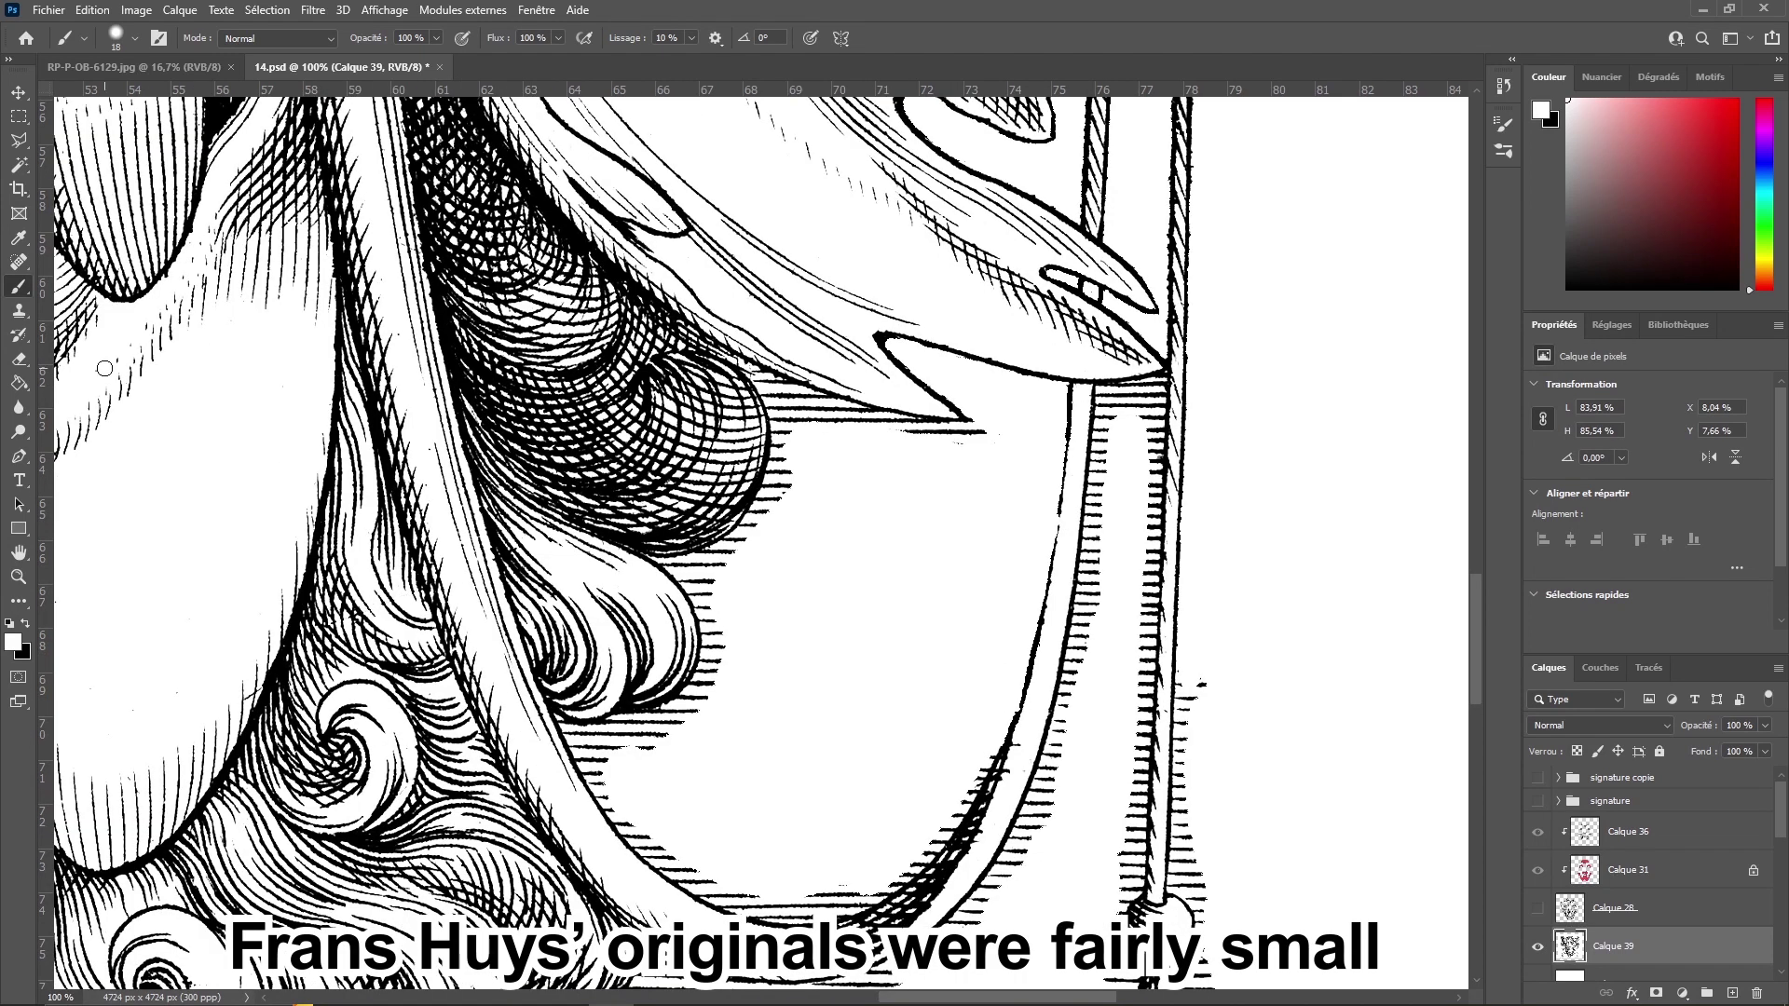
key(x)
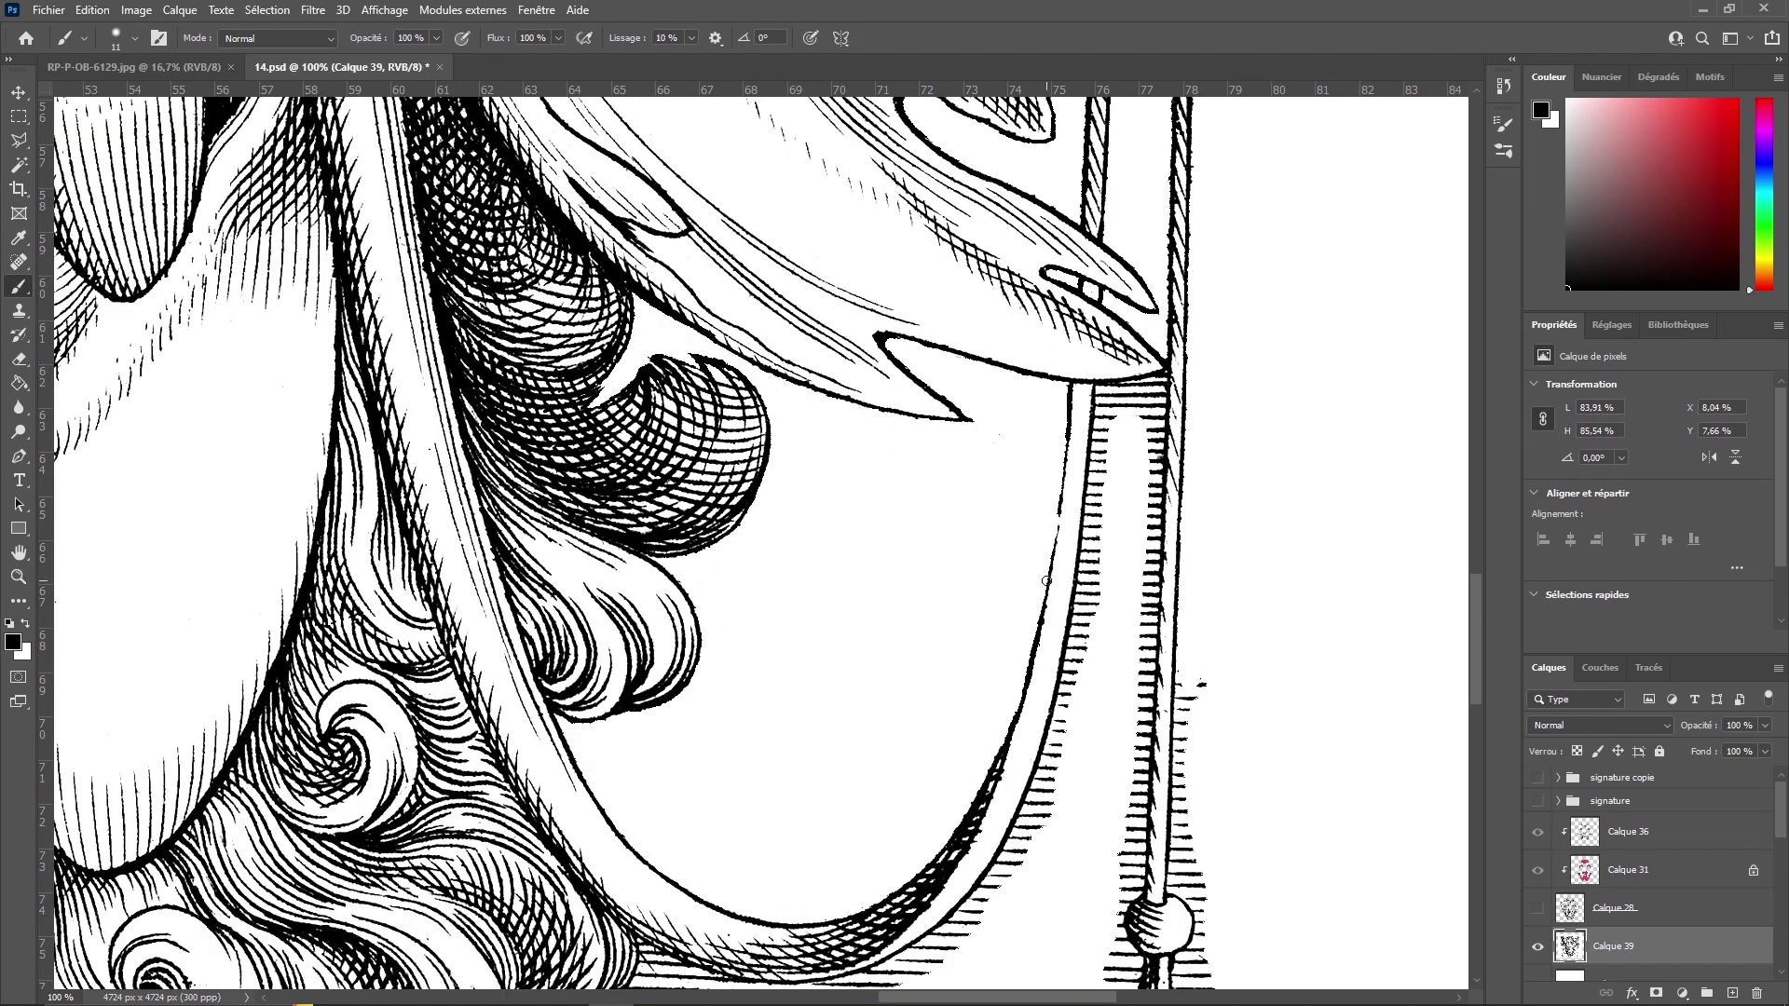
drag(1117, 820, 1162, 396)
- Clean the hatching around the right tassel and along the lower edge of the beard, switching between black and white
scroll(1192, 751, down, 10)
scroll(974, 403, right, 3)
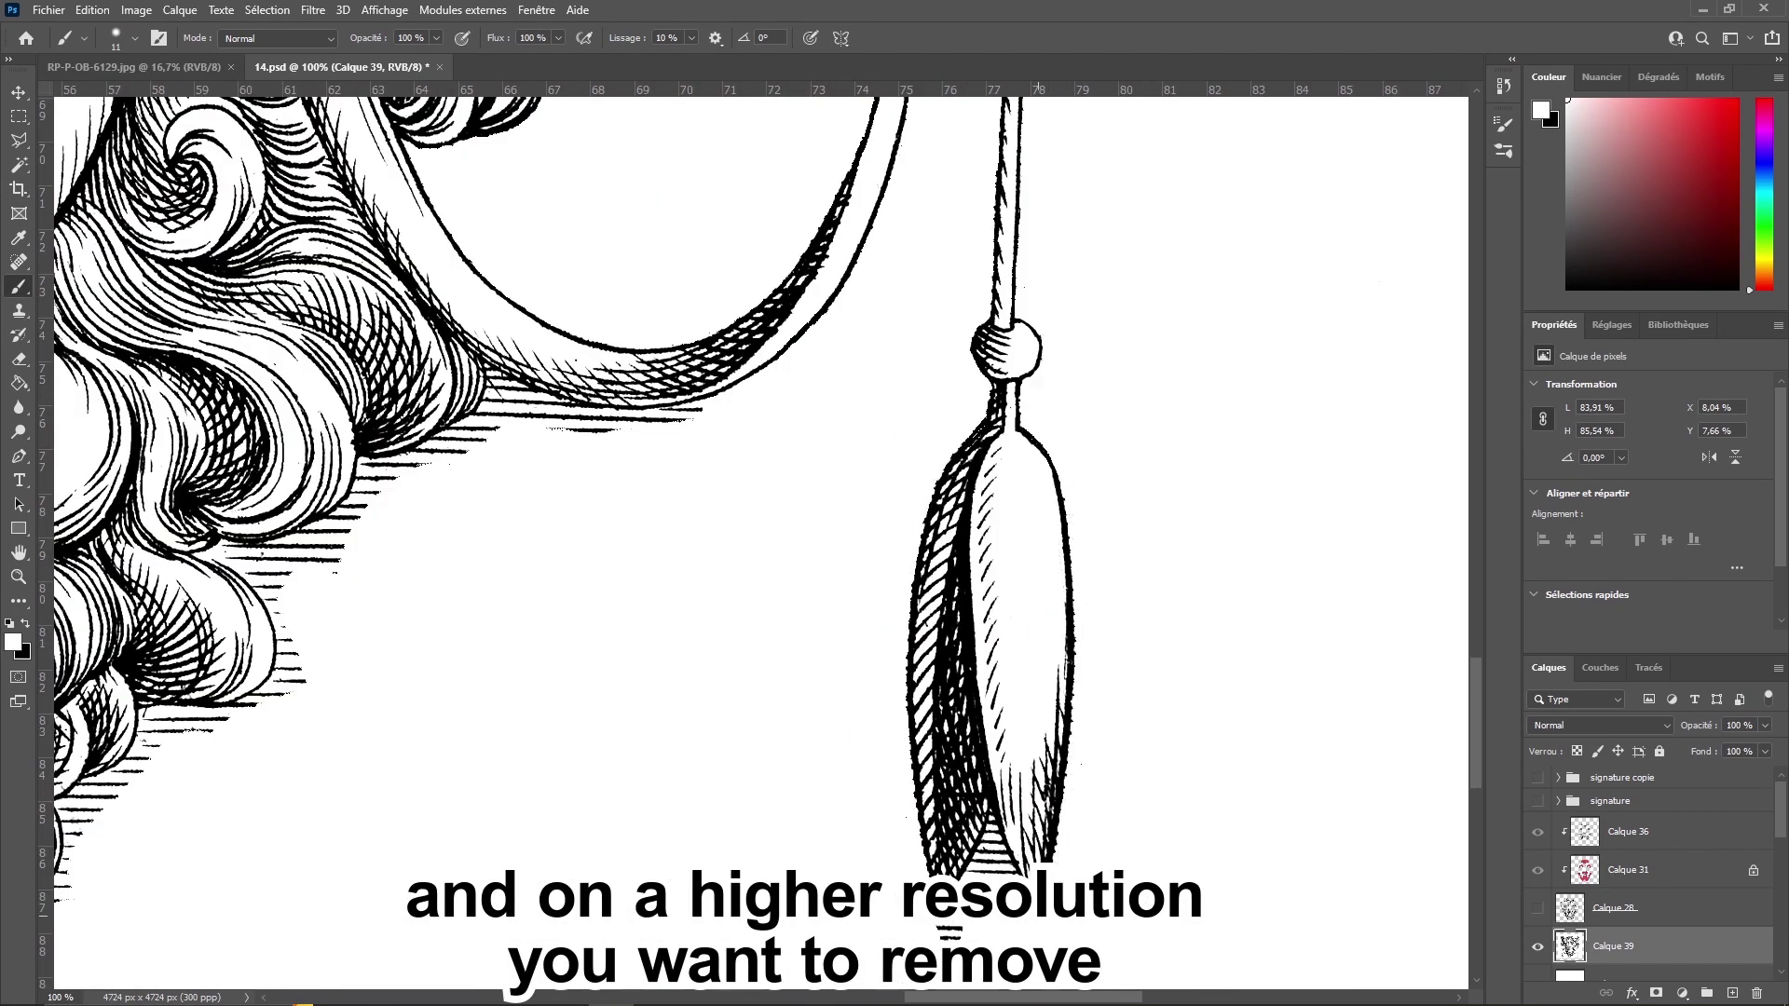
scroll(746, 513, left, 8)
scroll(1131, 609, down, 5)
key(x)
scroll(753, 751, up, 5)
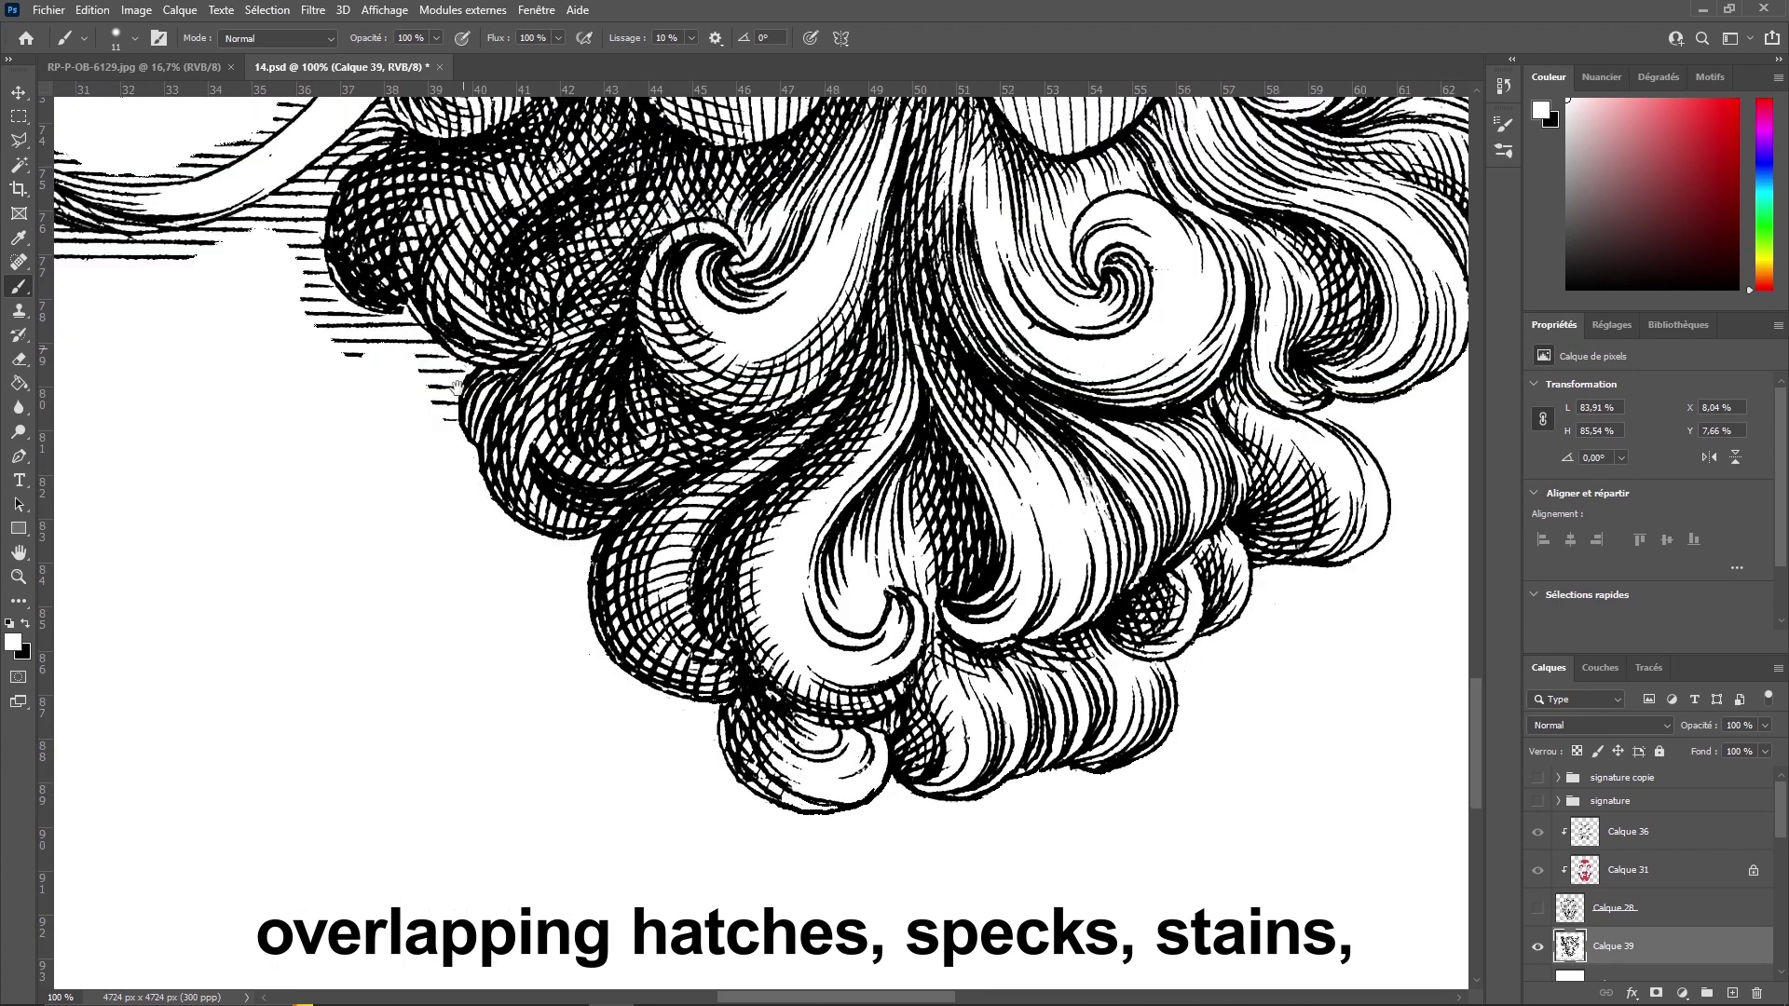
- Paint out the leftover hatching around the beard's left edge, the left strap and the left tassel
scroll(247, 351, left, 8)
scroll(664, 399, left, 8)
scroll(664, 399, down, 2)
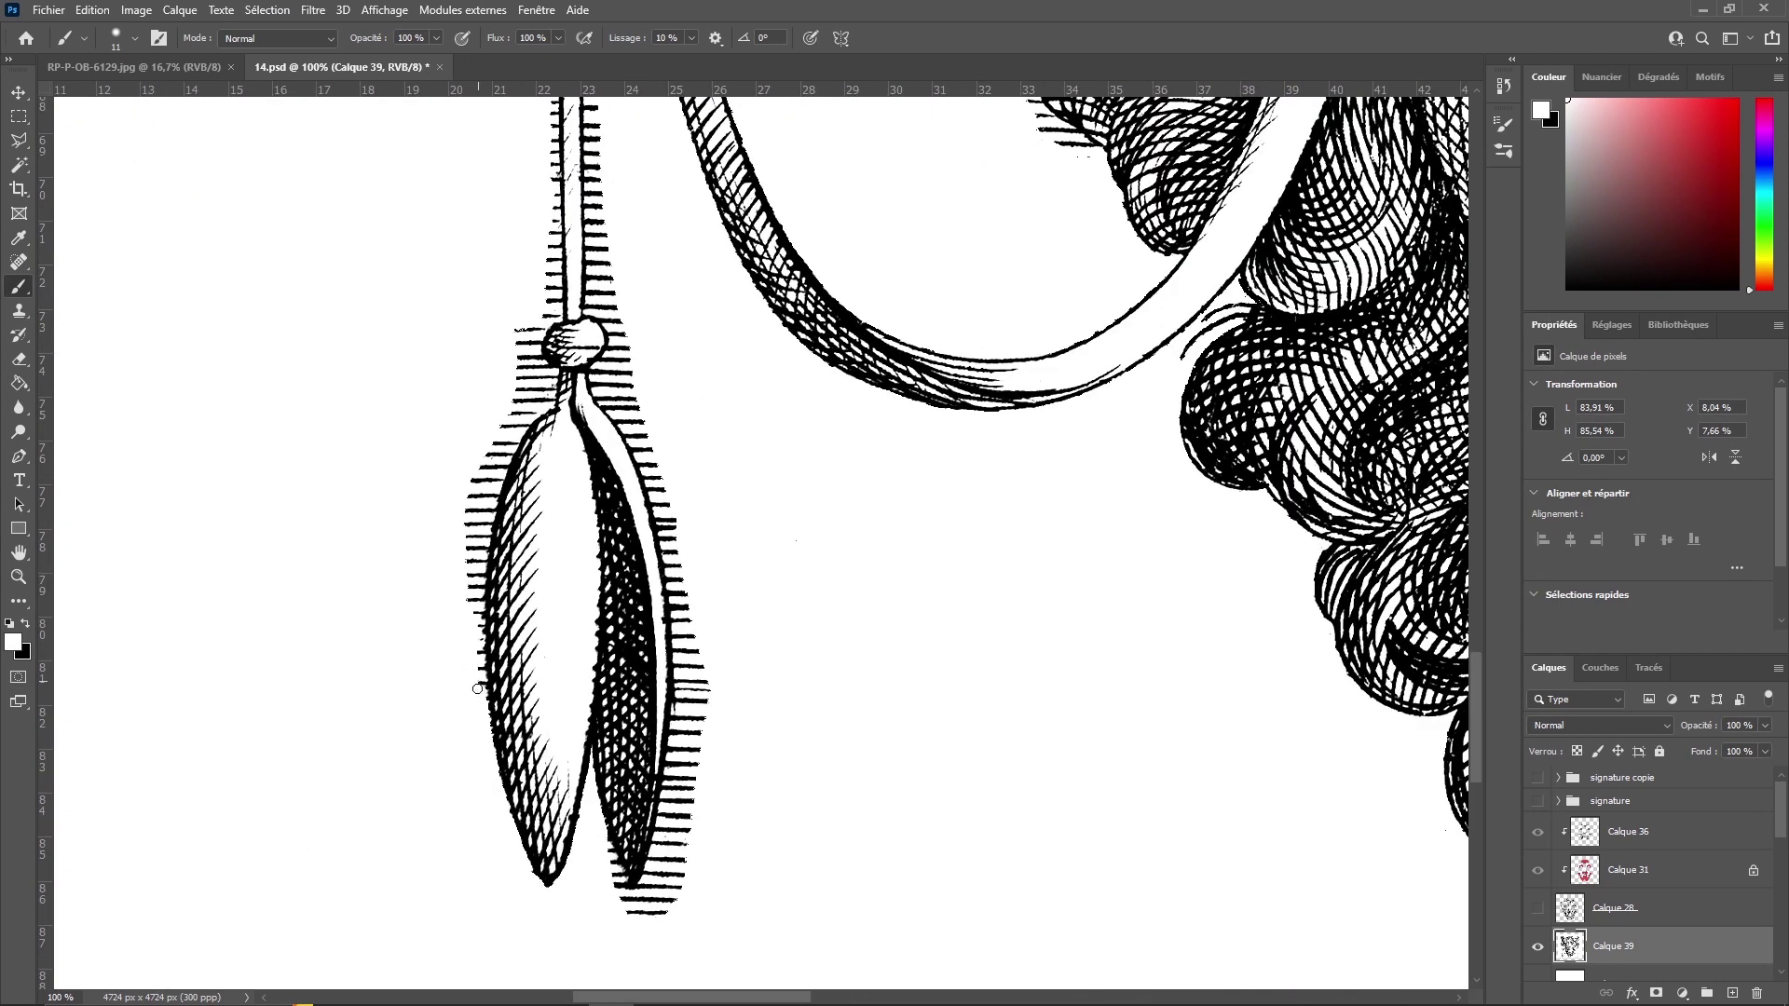
scroll(639, 450, up, 8)
scroll(726, 354, right, 4)
scroll(807, 209, up, 3)
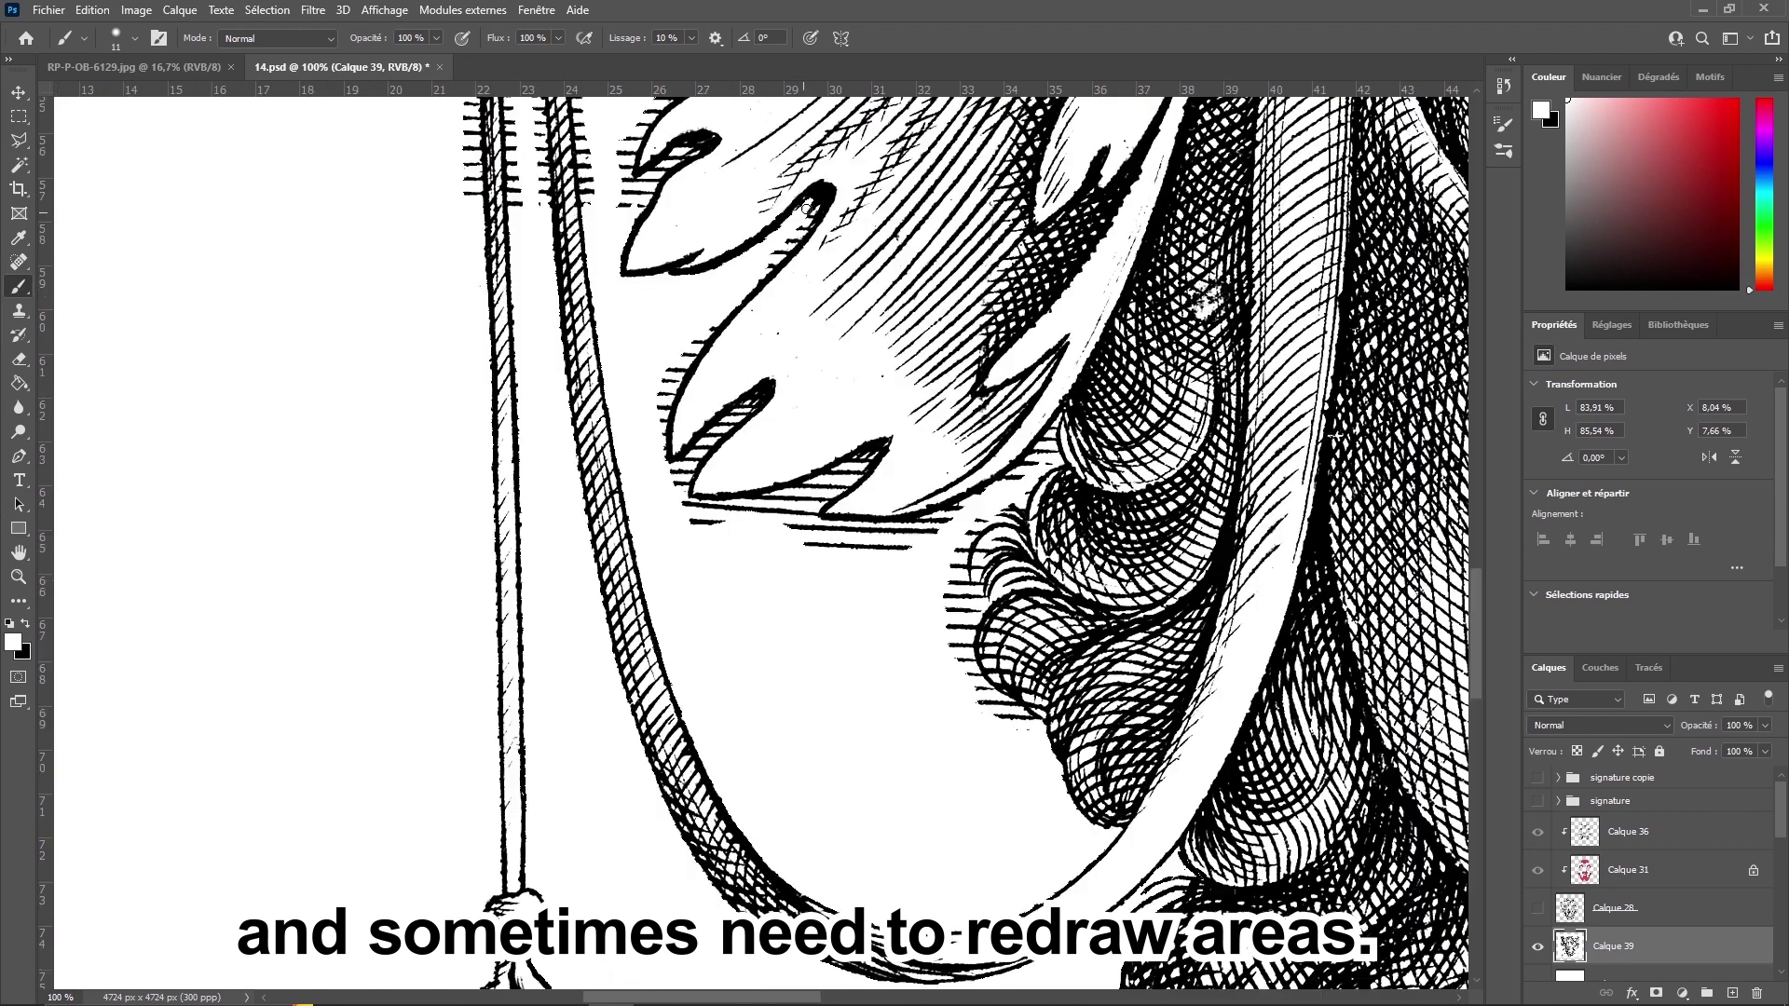
- Clean the leftover hatching around the left-hand leaves, cords and lower feather tips
scroll(1020, 519, up, 12)
scroll(839, 419, left, 3)
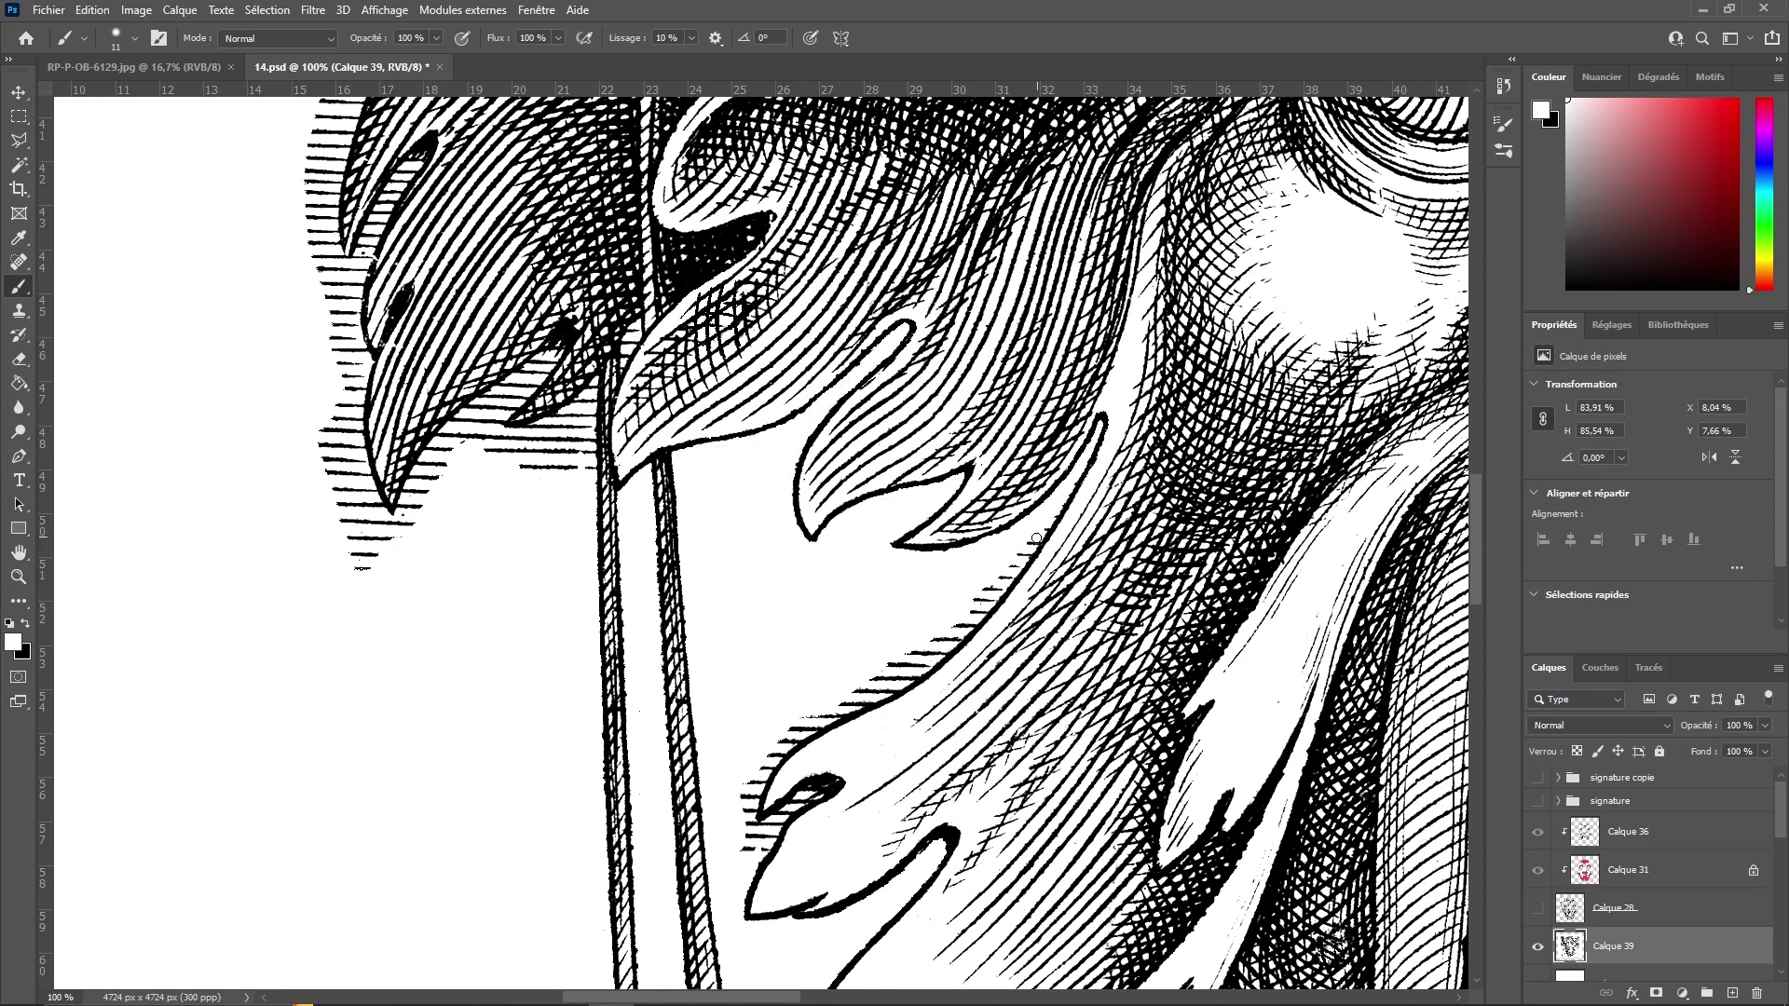
scroll(1036, 538, left, 8)
scroll(953, 614, up, 4)
- Clean the outlines of the left wing's feathers up to its upper edge beside the curls
scroll(747, 688, up, 13)
scroll(838, 718, right, 9)
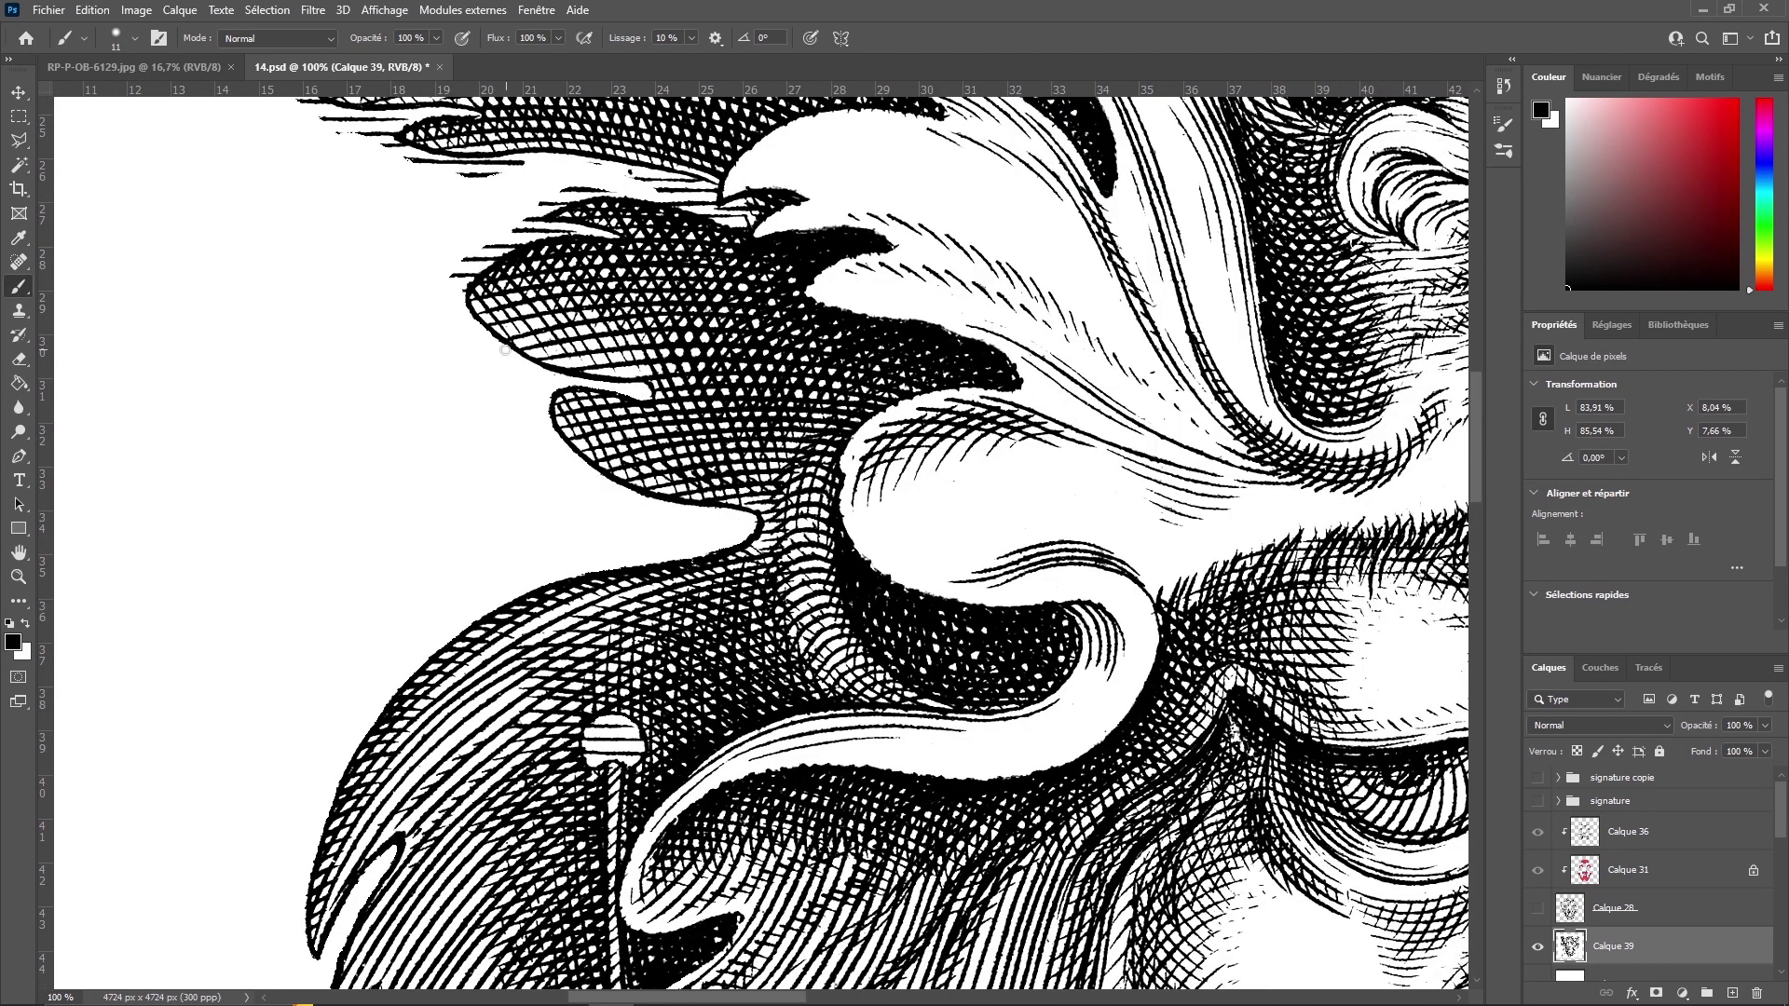
scroll(882, 748, up, 10)
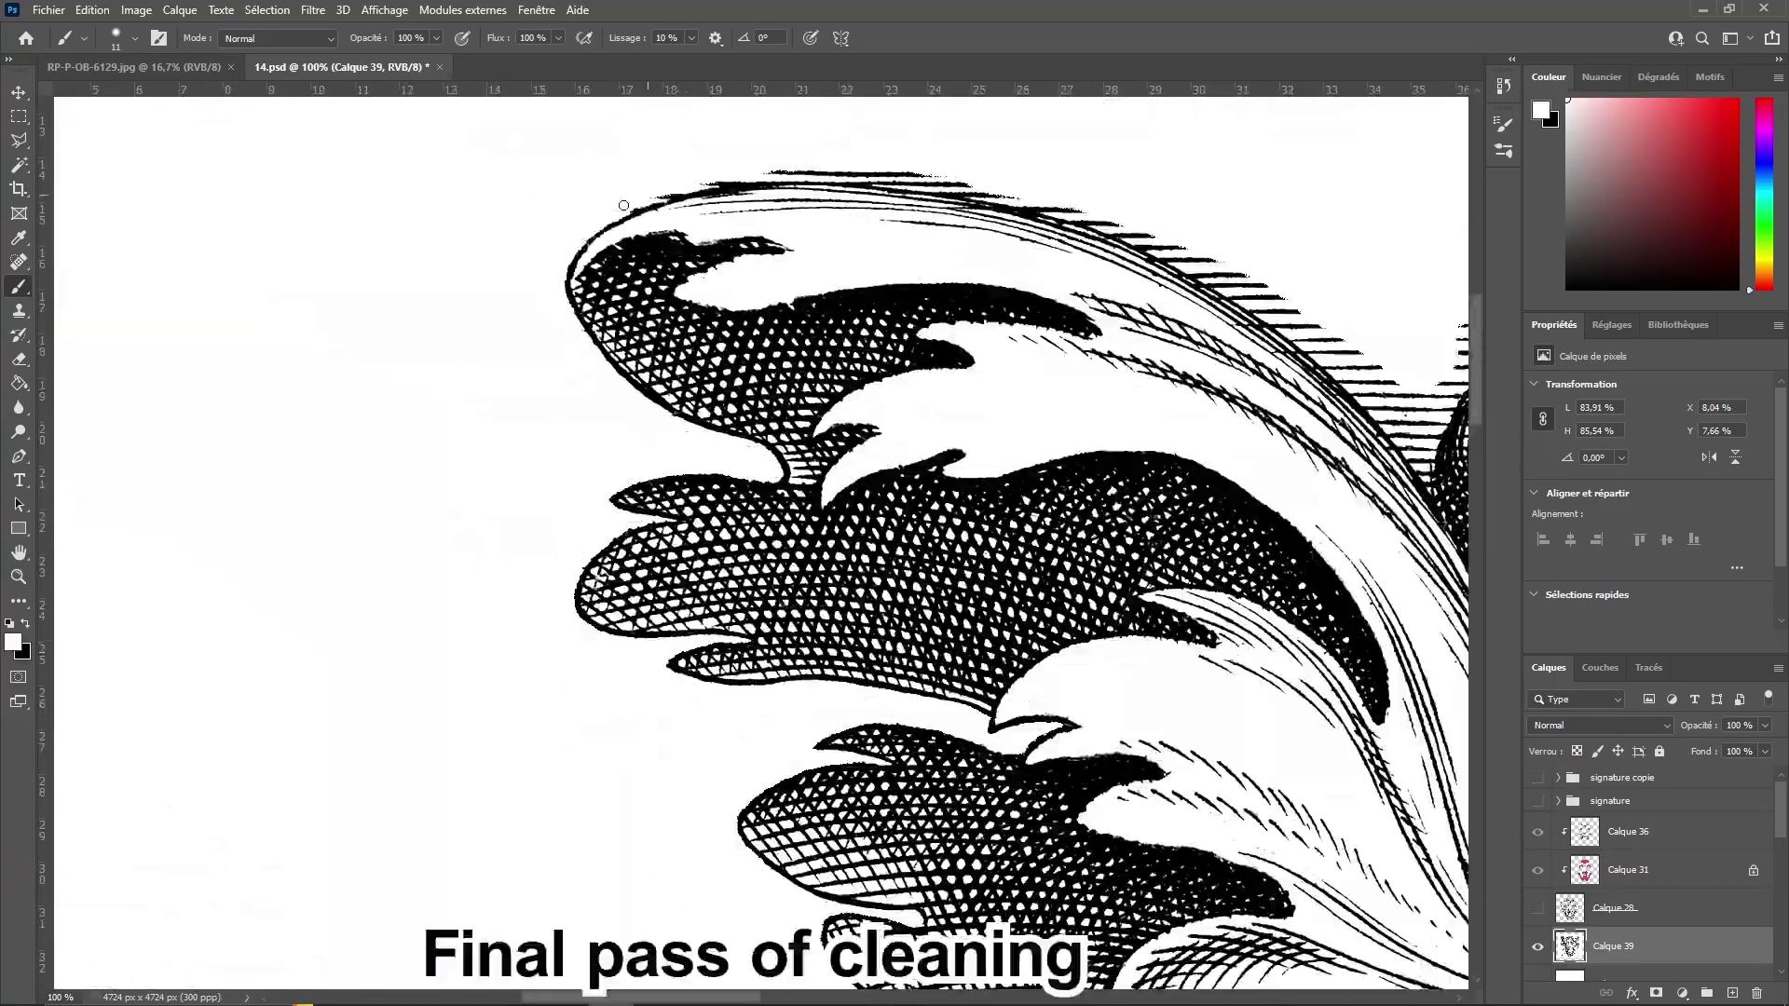
scroll(881, 747, right, 15)
- Clean the outlines of the right wing's feathers and the wing tip, switching between black and white
scroll(459, 582, right, 20)
scroll(459, 582, down, 4)
key(x)
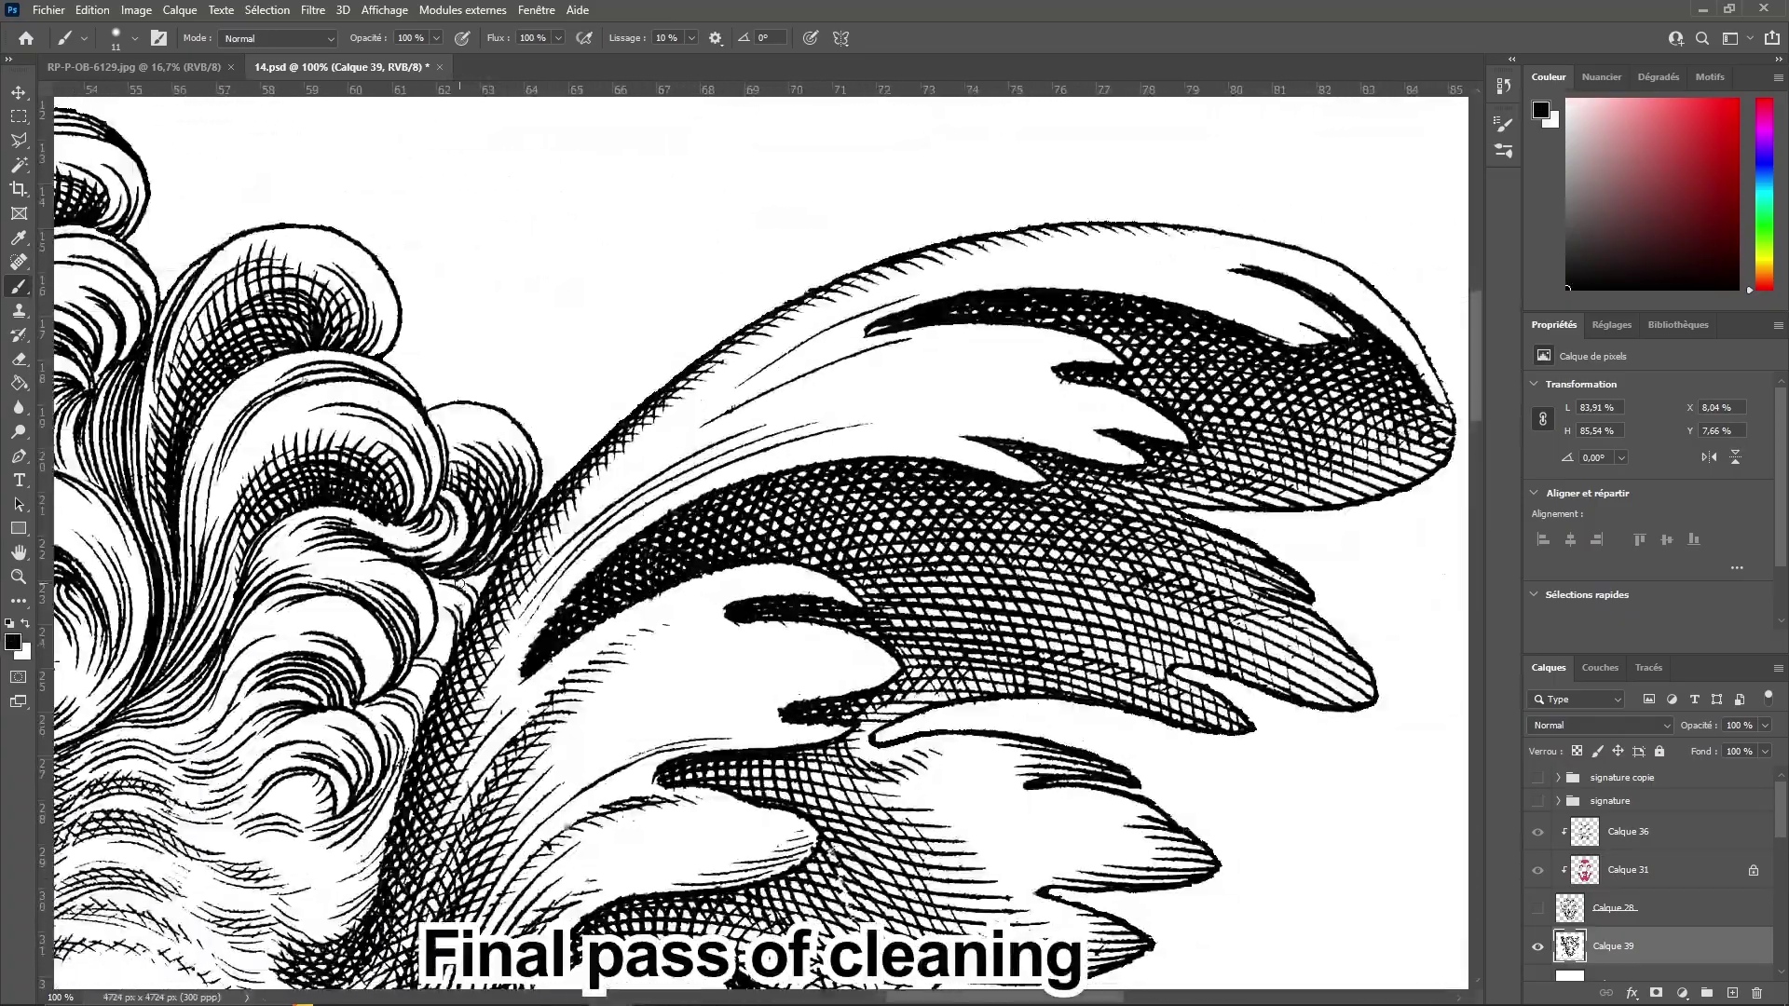
scroll(1294, 207, down, 3)
scroll(1294, 208, right, 4)
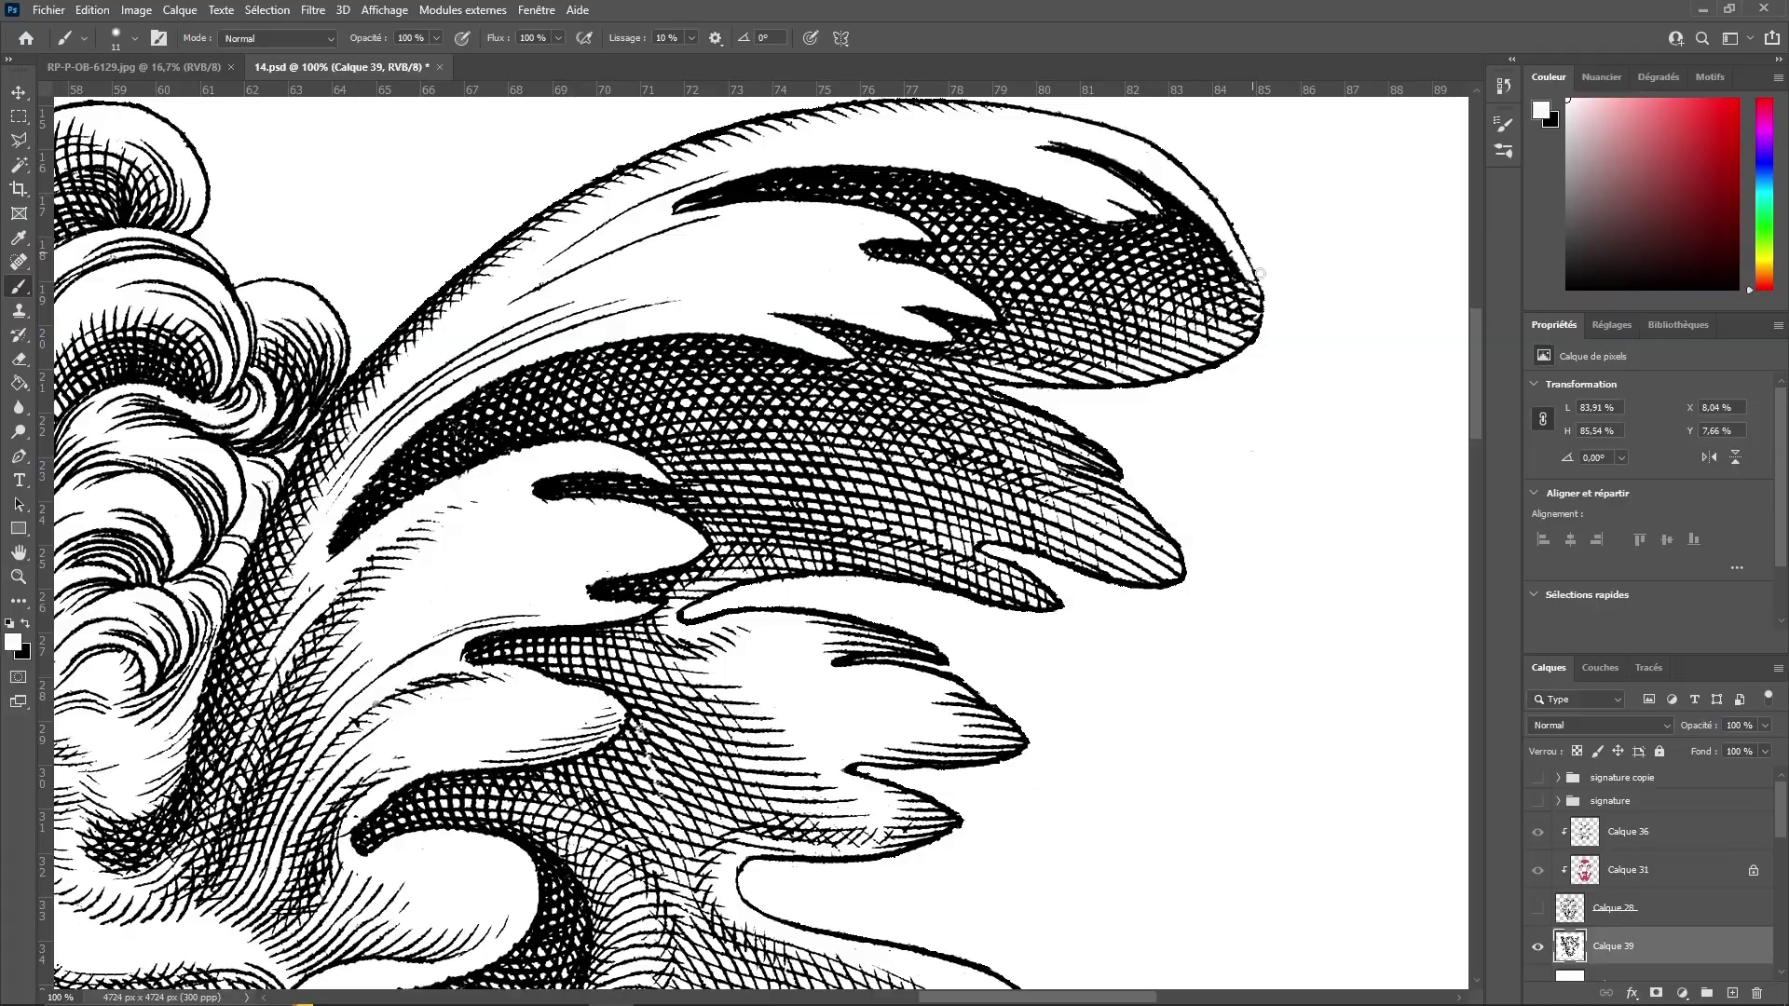
scroll(1251, 264, left, 20)
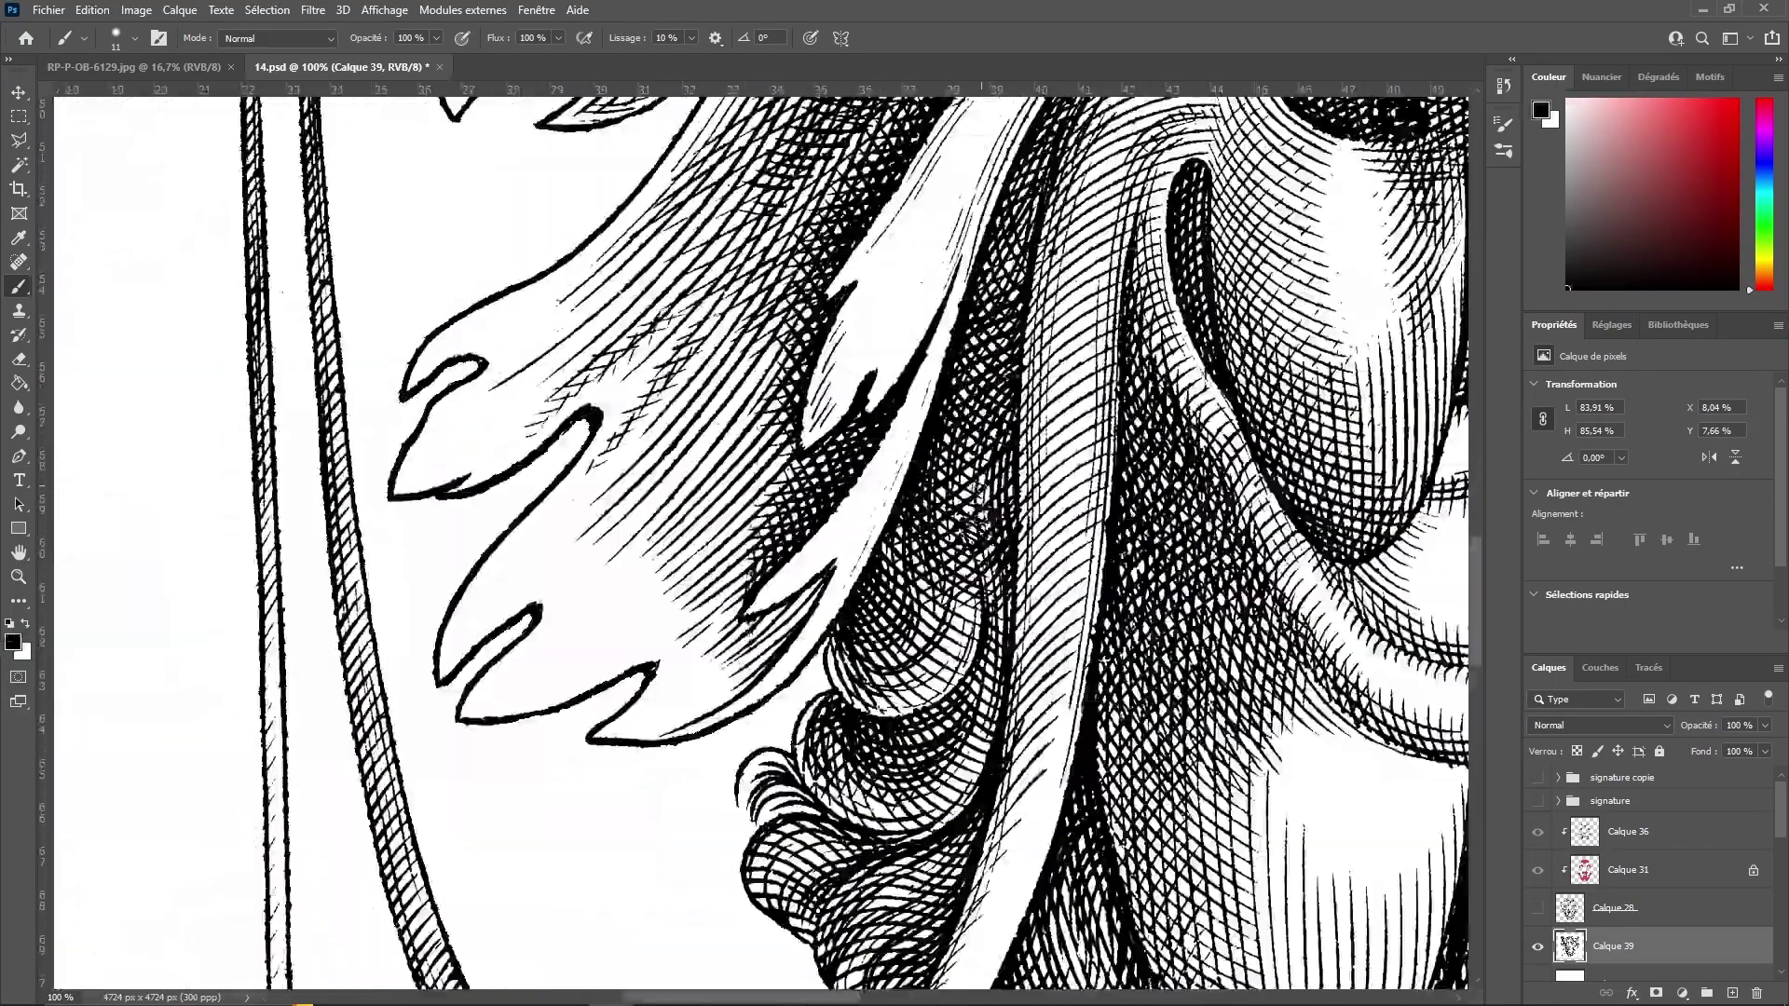
- Select the cleaned engraving's black lines by colour range and put them on a new layer without the white background
key(z)
alt+click(1007, 647)
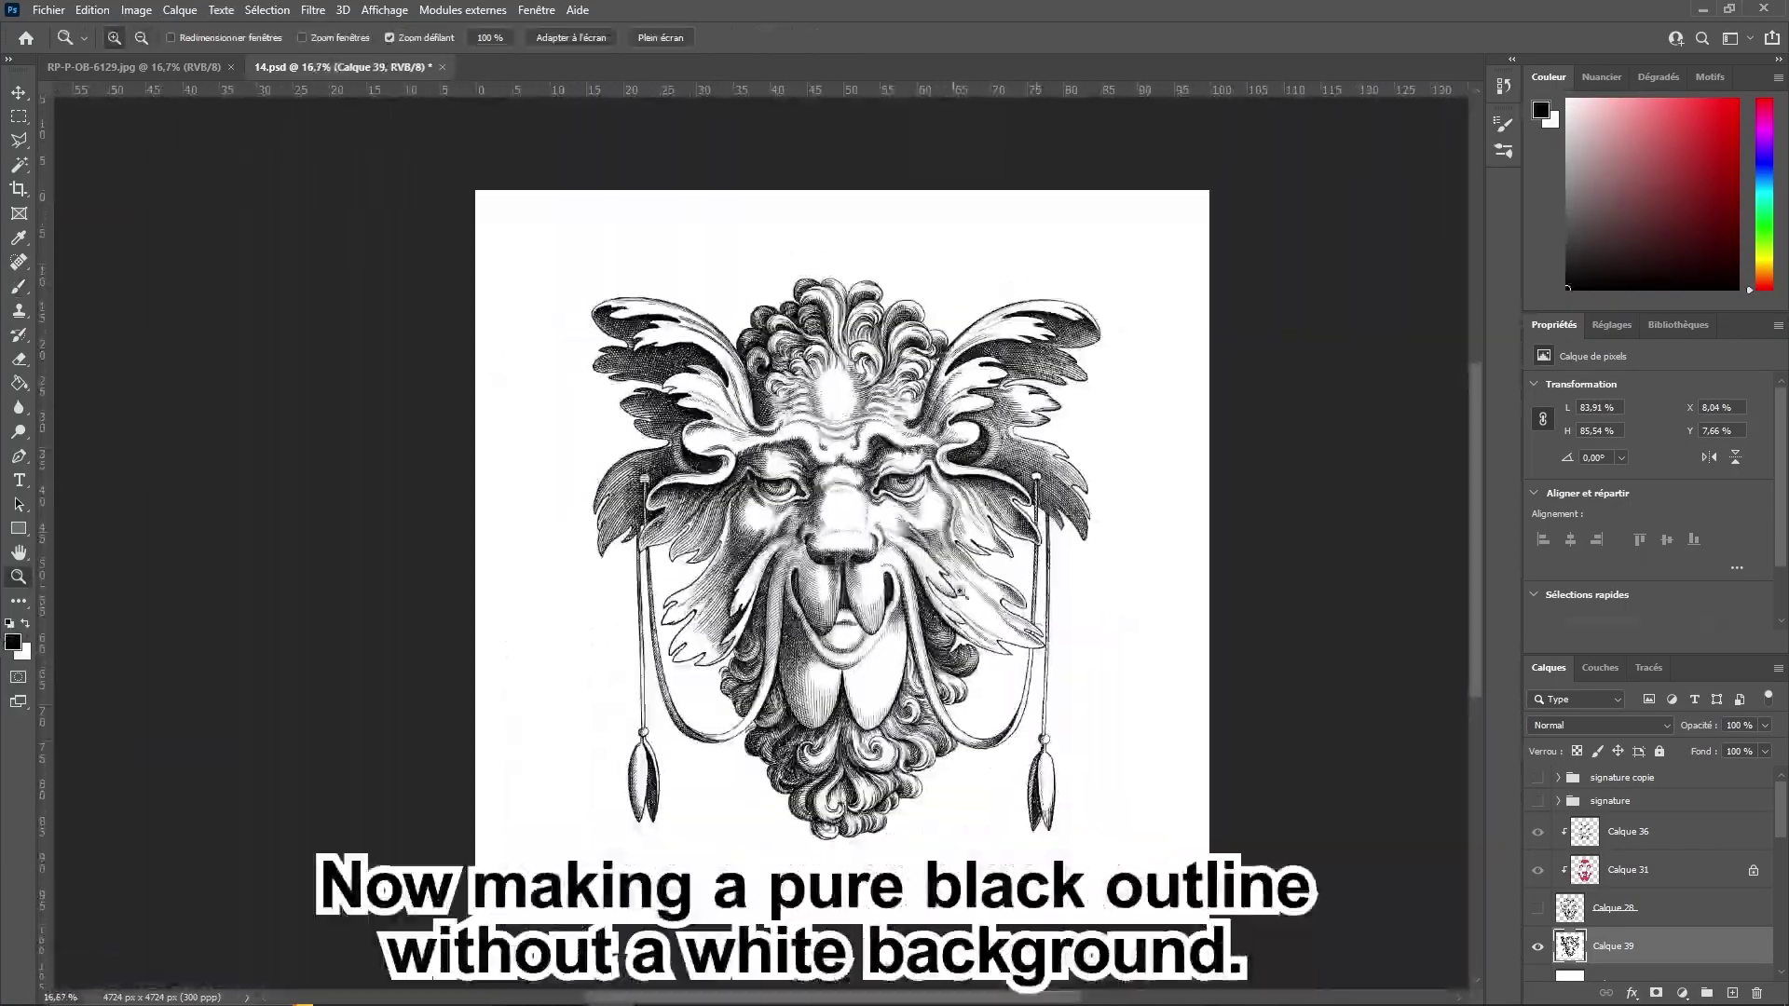
click(267, 9)
click(317, 207)
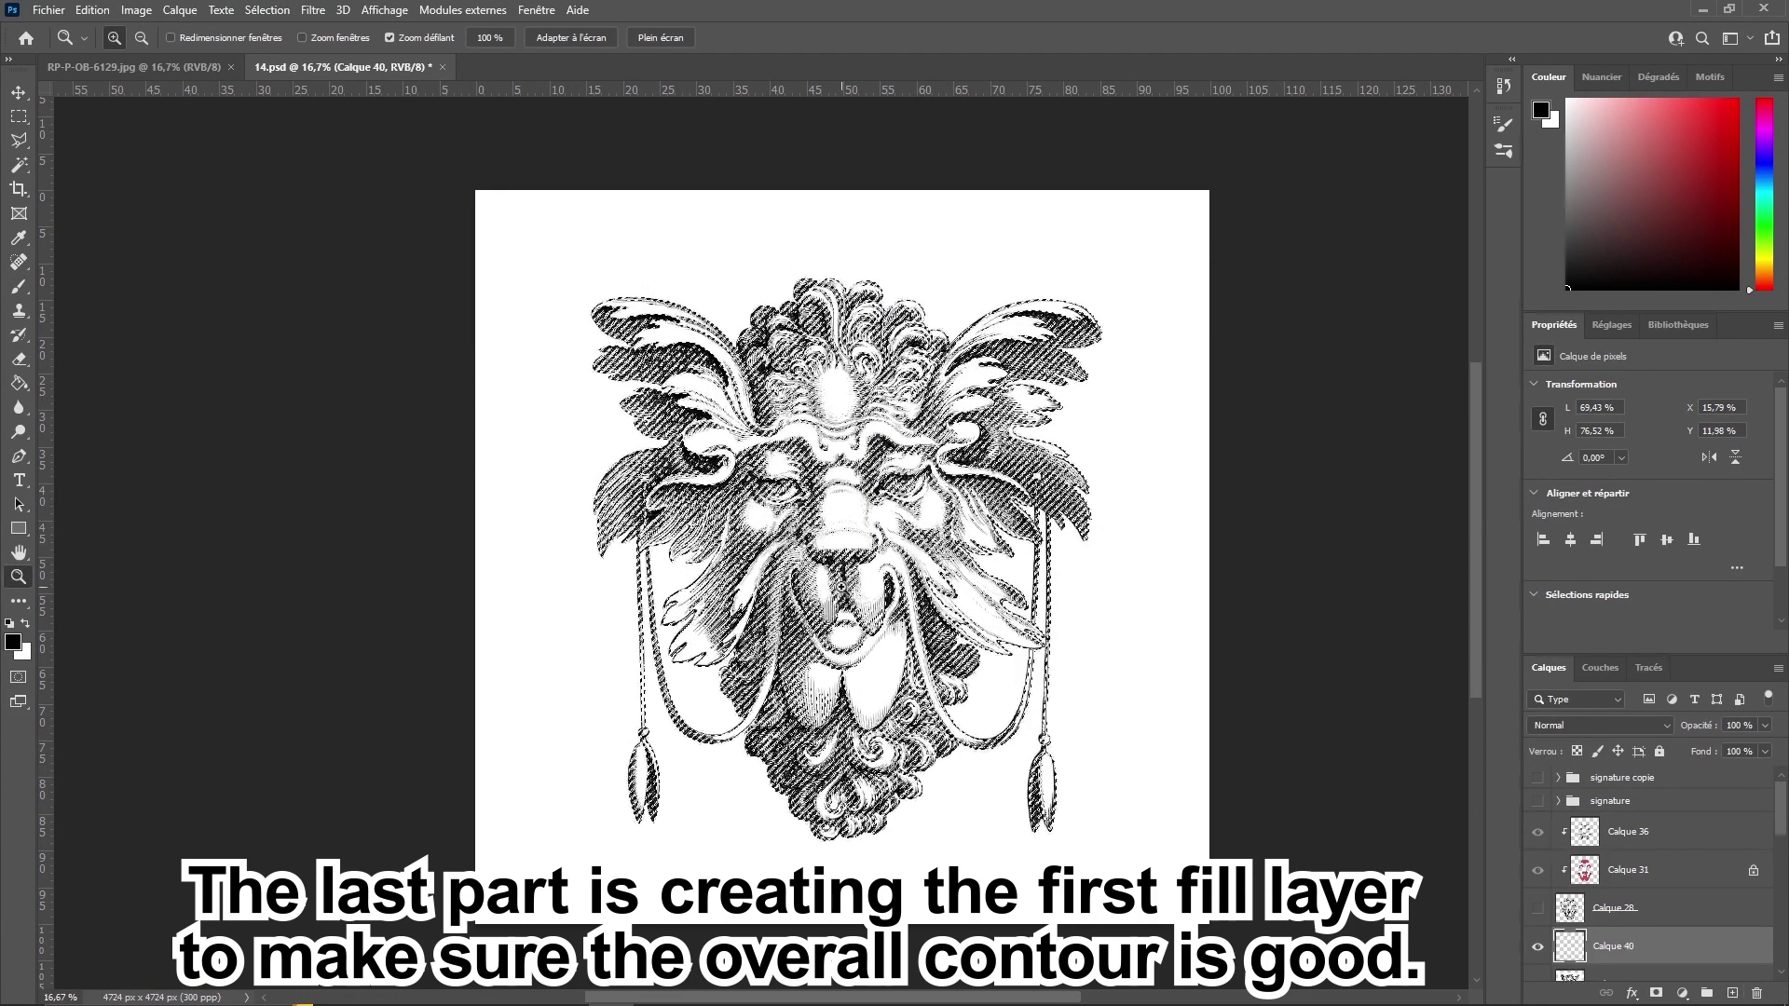
- Deselect the lines and use the Magic Wand outside the mascaron to check its outer contour around the right strap and tassel
key(ctrl+d)
scroll(1780, 841, down, 2)
key(w)
scroll(679, 526, up, 3)
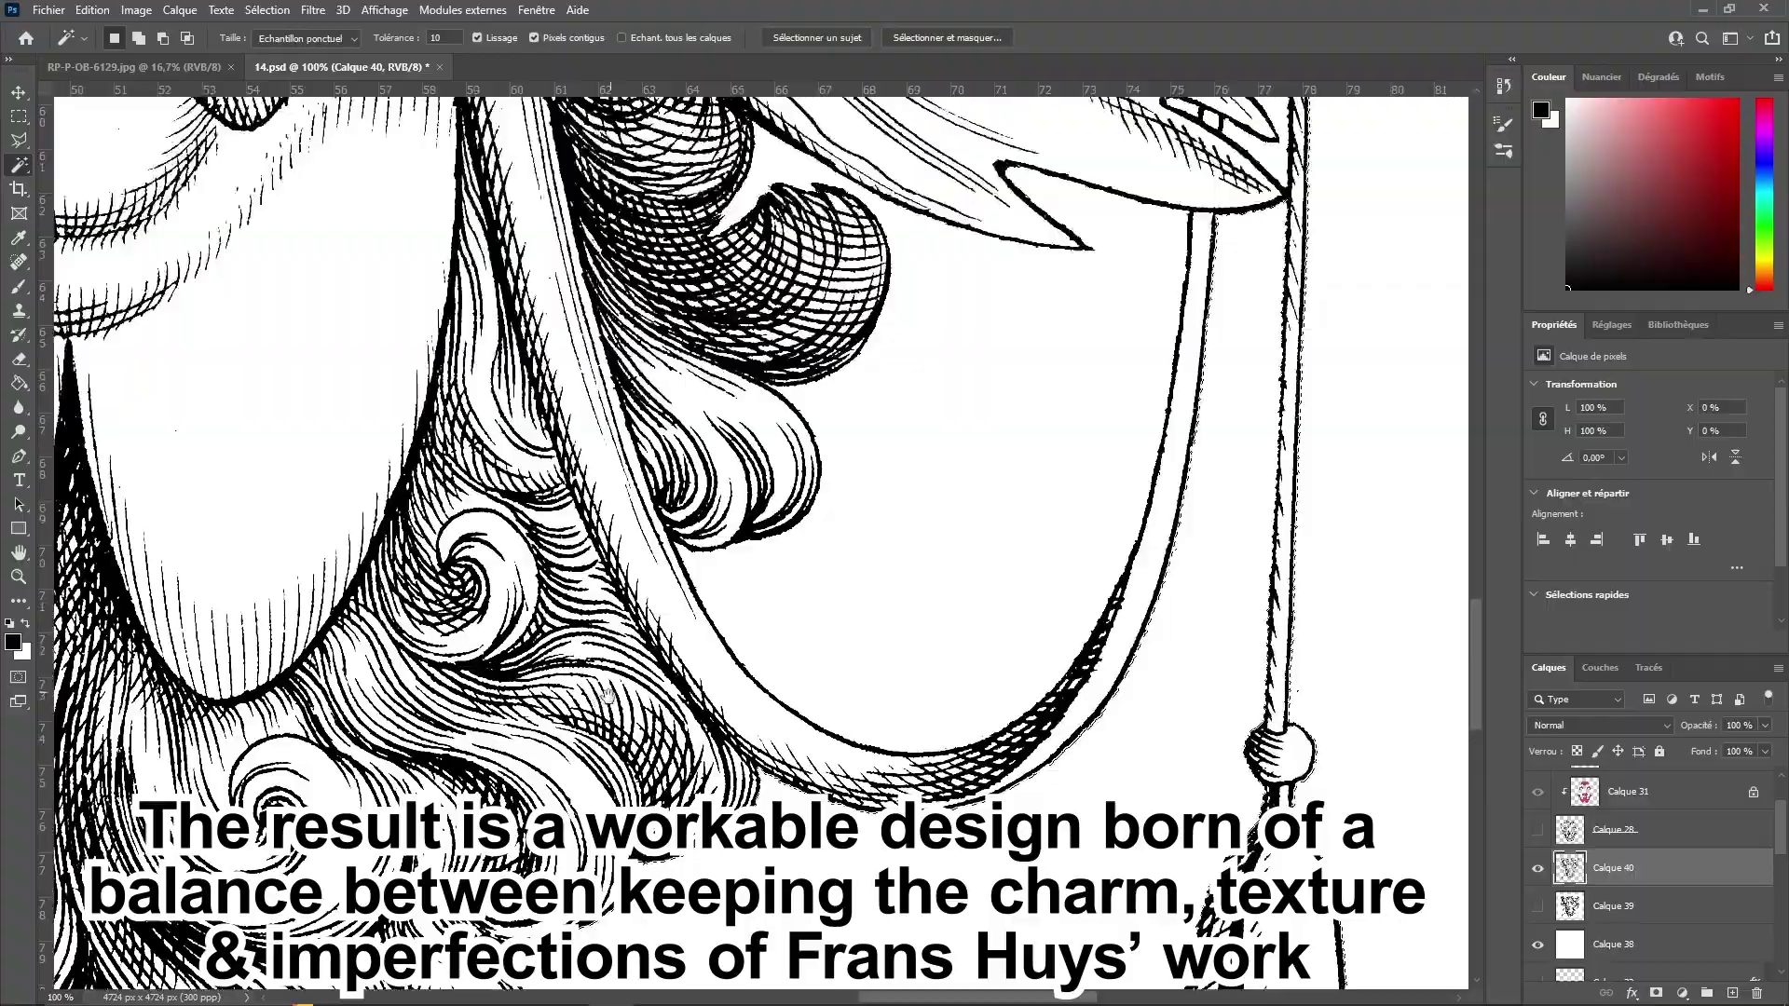
drag(607, 694, 1350, 468)
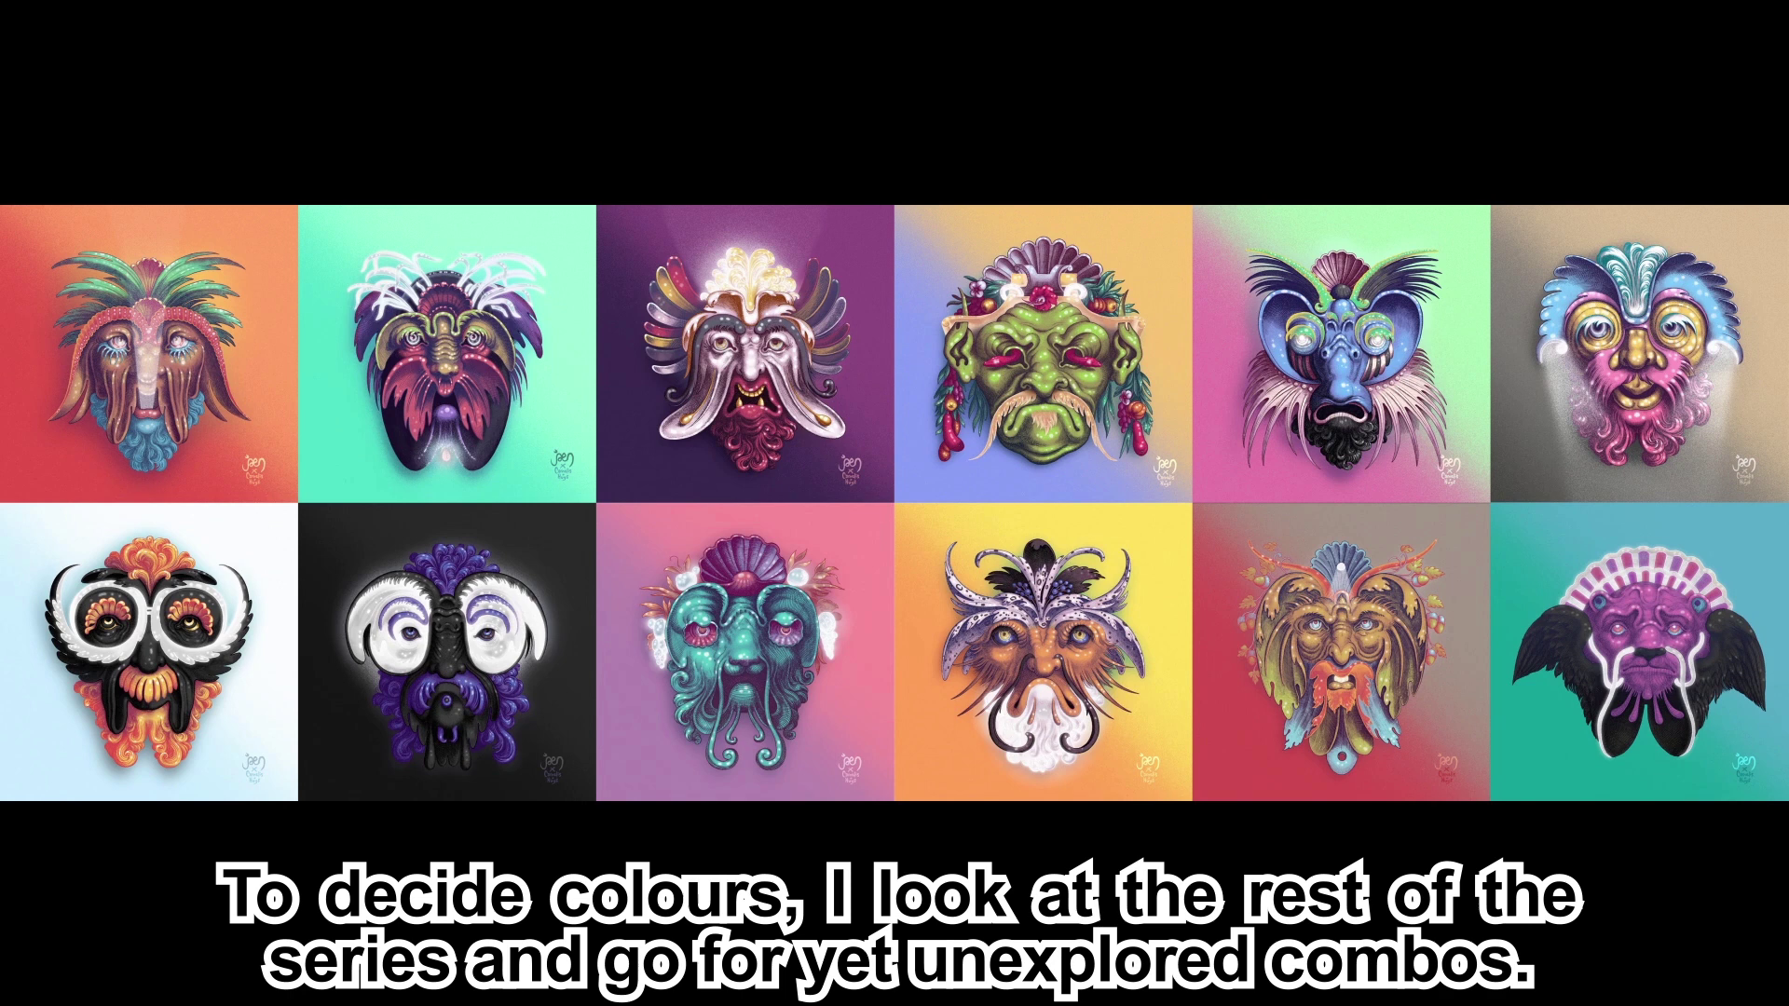
- In 13.psd, fade the crimson background layer into the dark purple with a diagonal mask gradient and adjust the grainy mask's levels
key(alt+Tab)
key(alt+Tab)
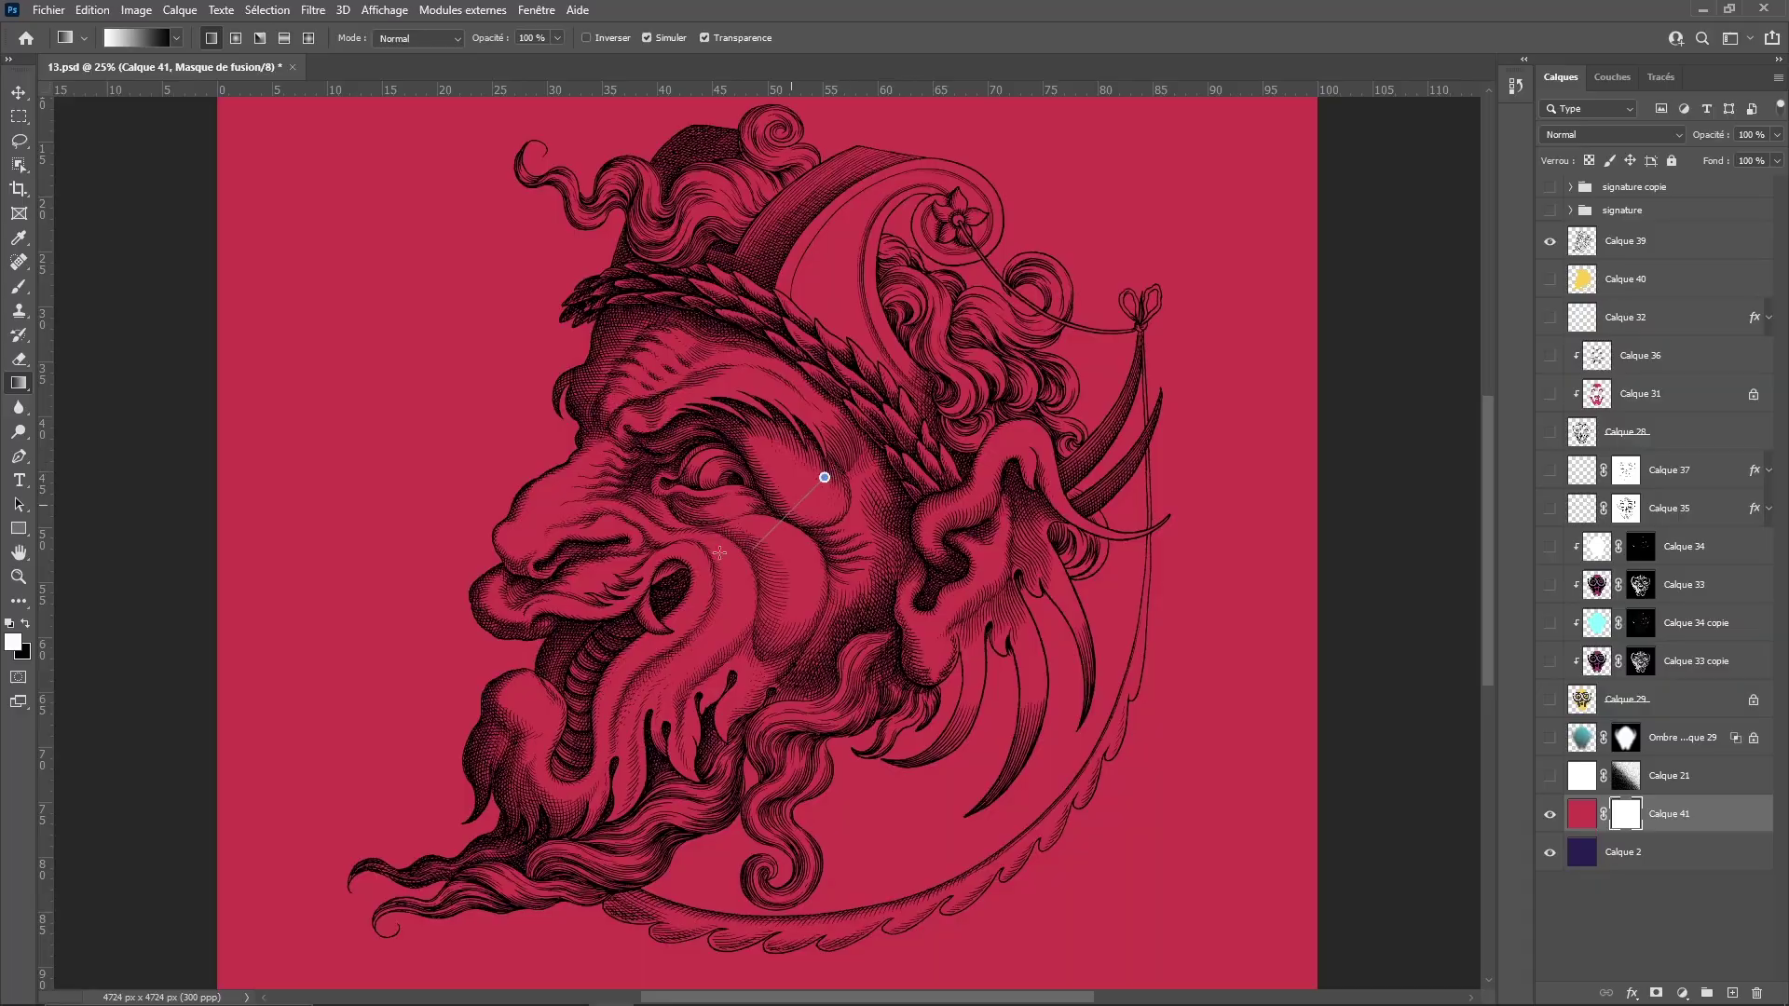
drag(719, 553, 577, 662)
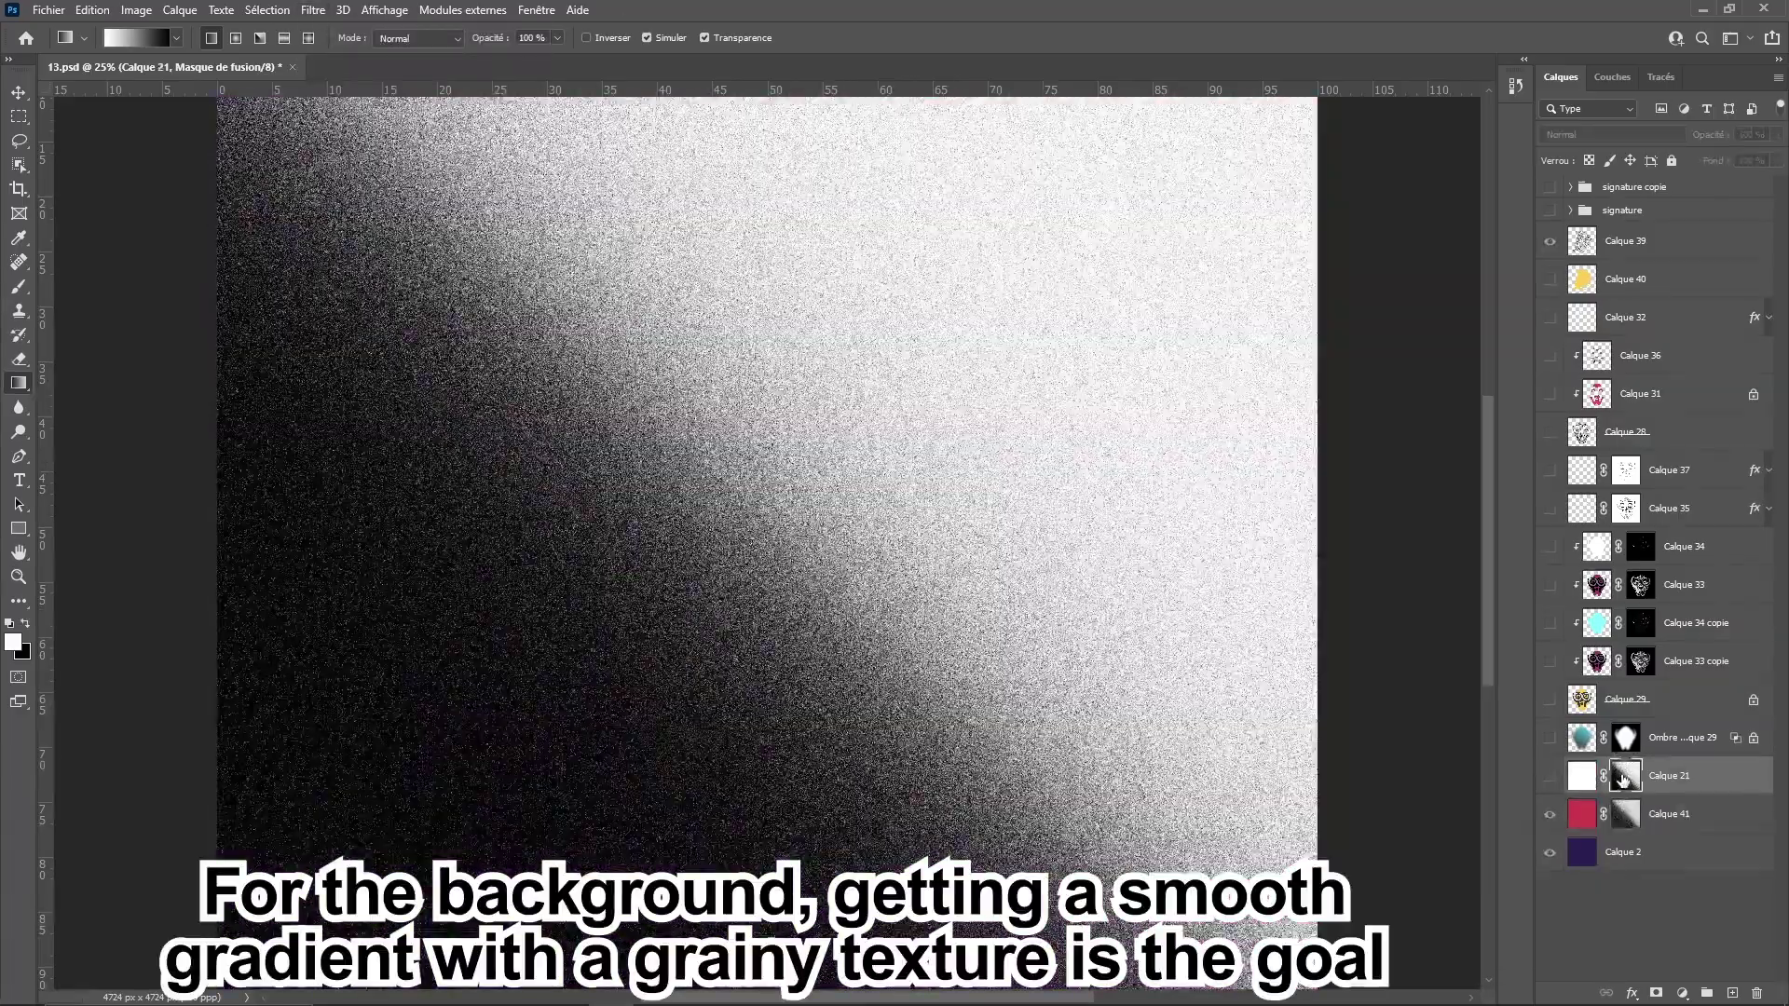
key(ctrl+l)
key(Return)
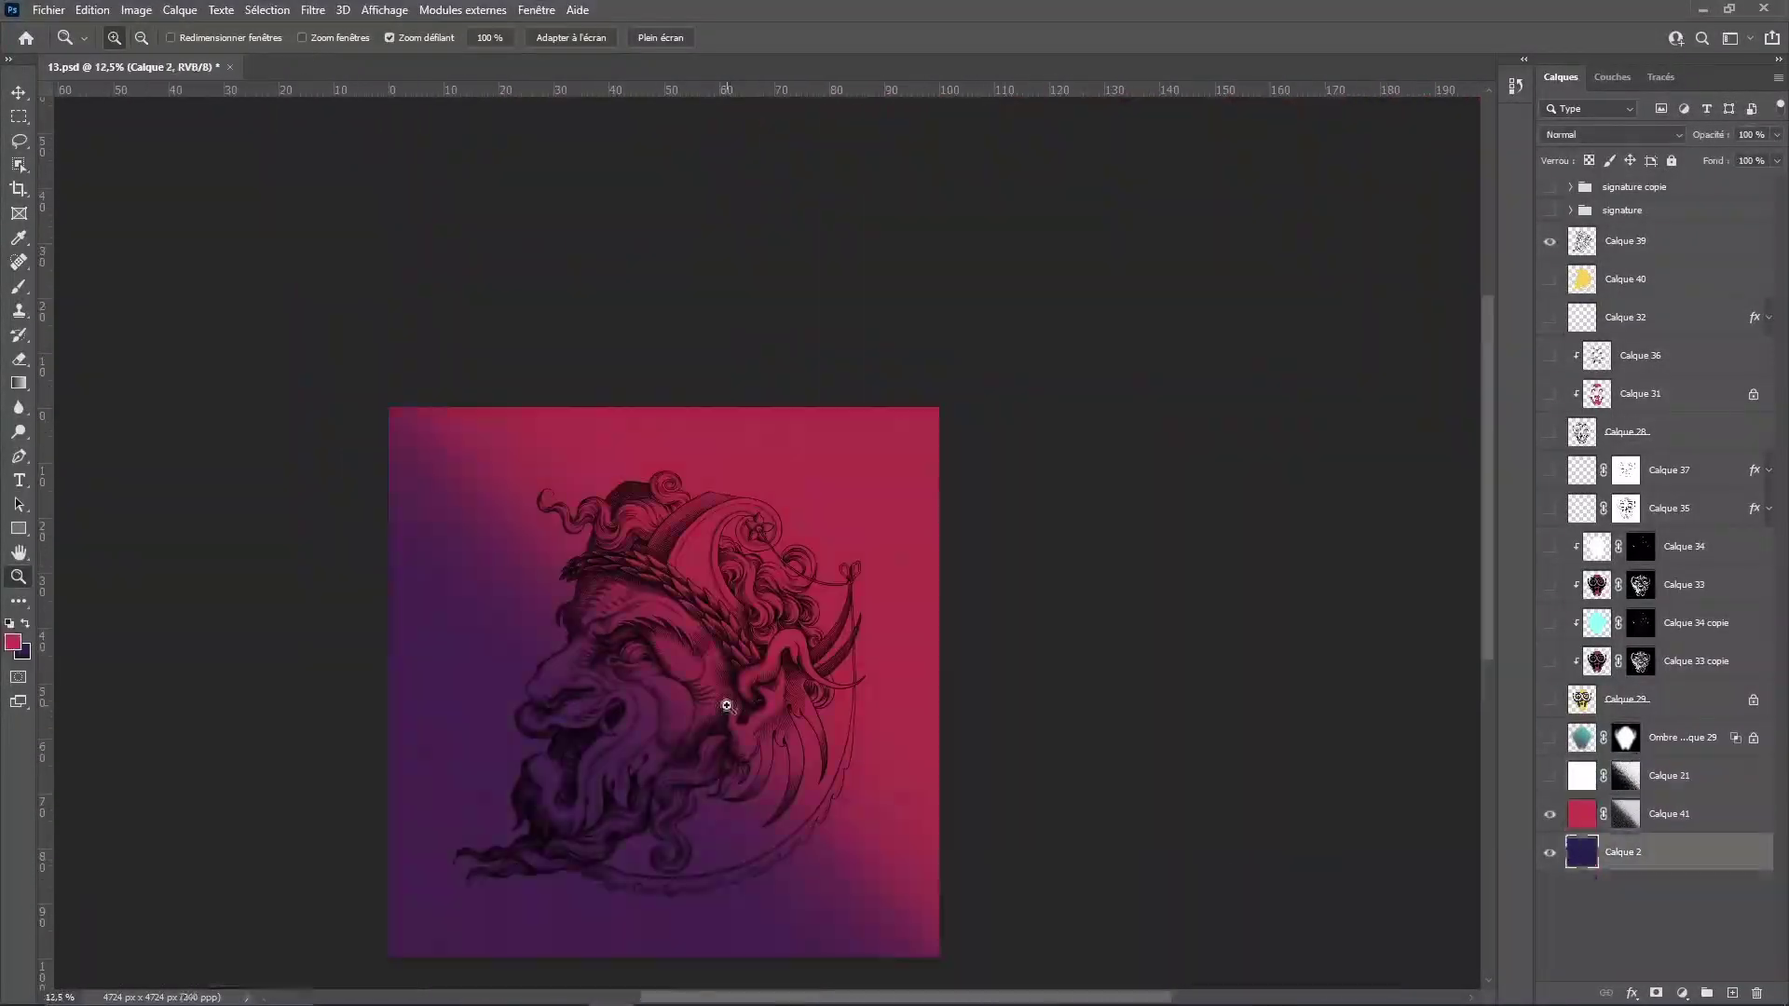
- Add a drop shadow to the yellow fill layer and separate the effect onto its own layer
click(1631, 993)
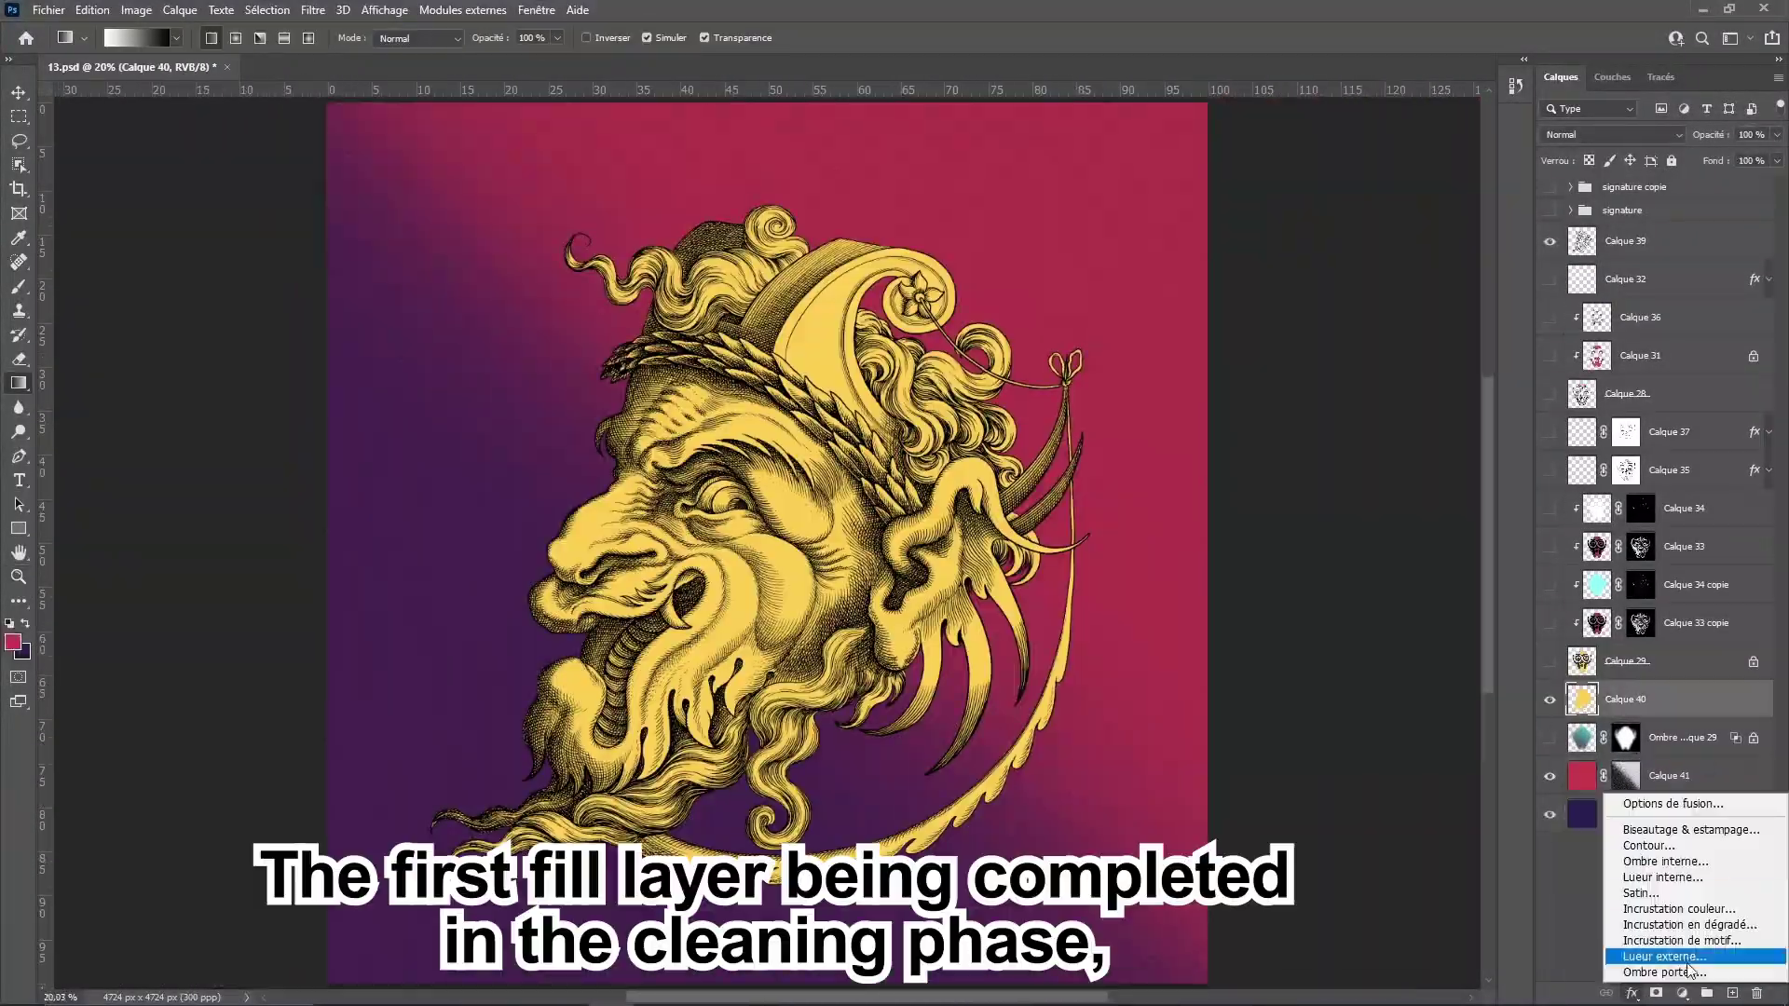
click(1667, 972)
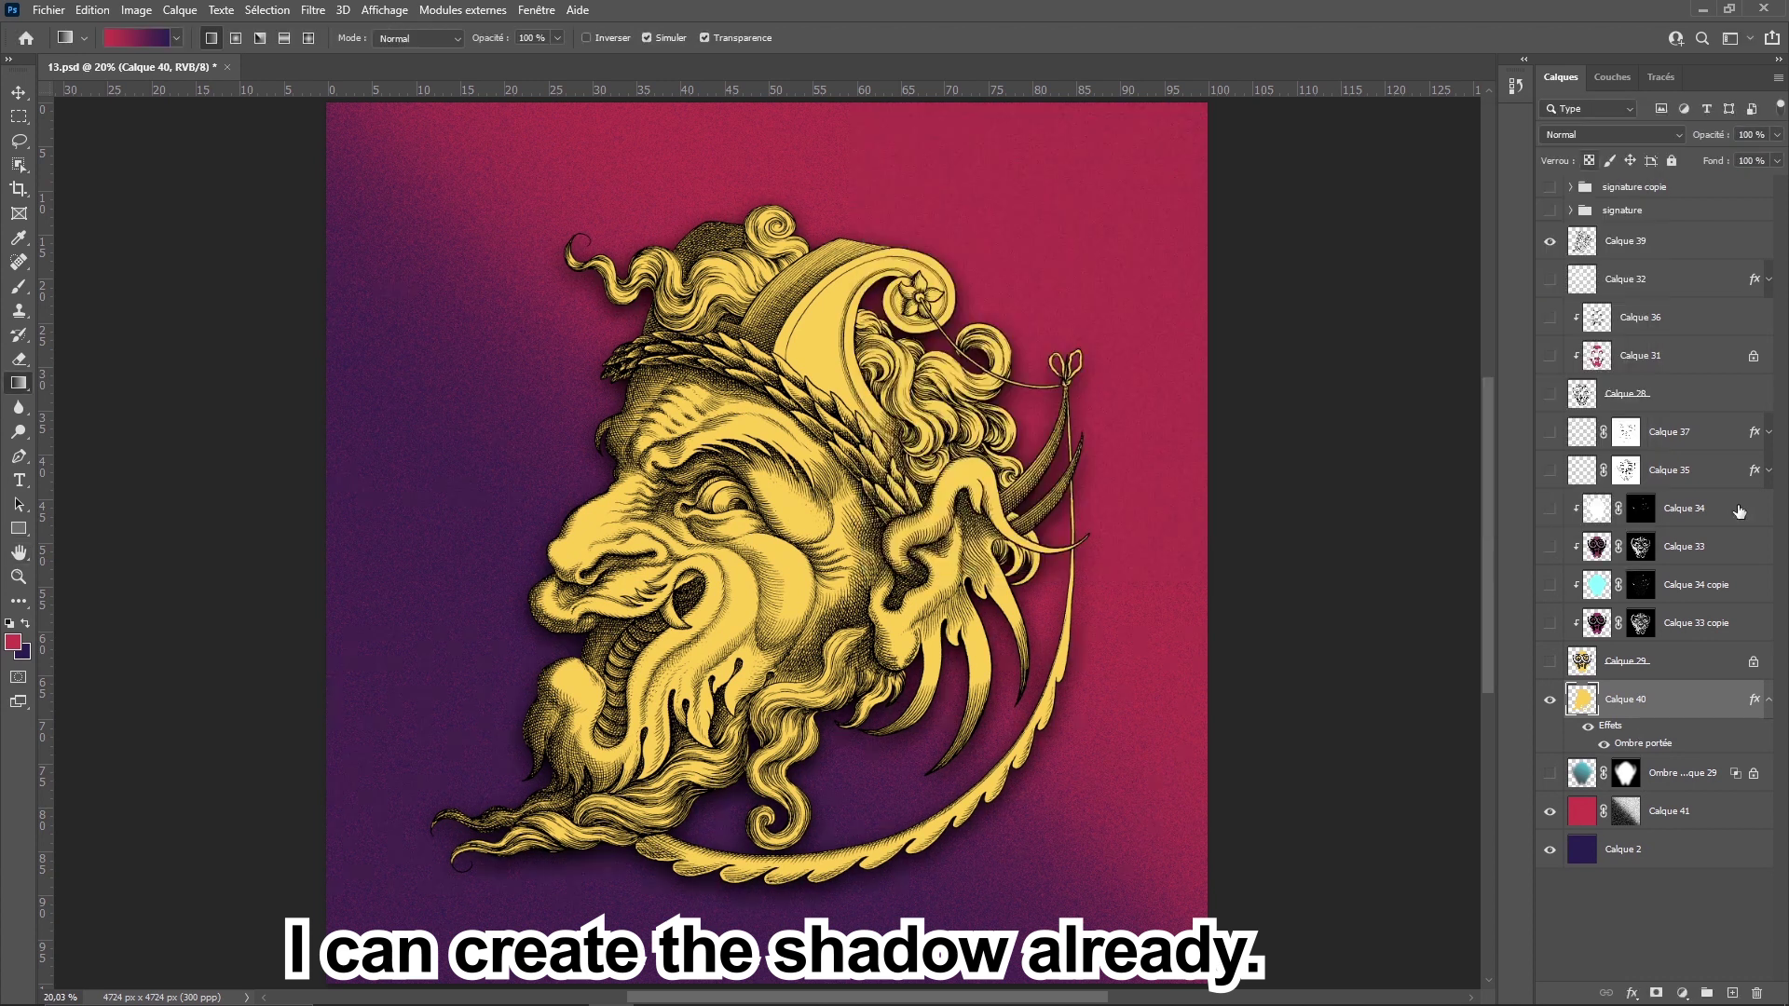
right_click(1642, 743)
click(1626, 775)
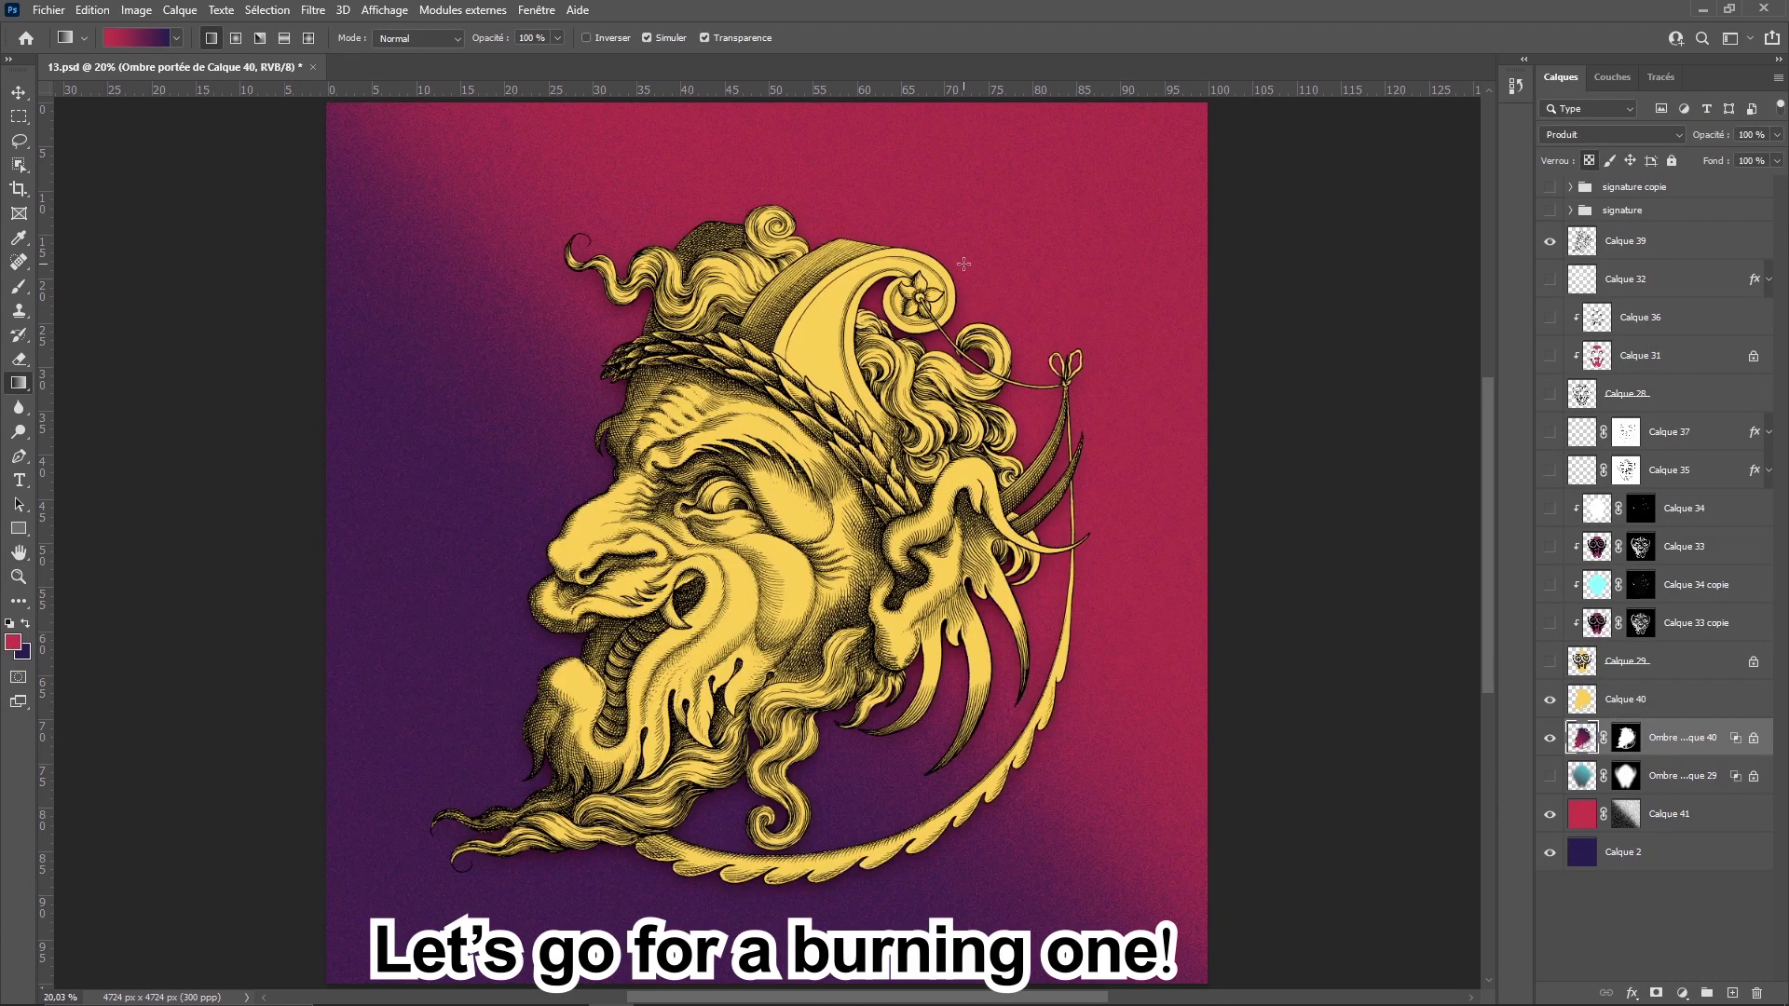
- Set the shadow layer's blend mode to Normal and apply a Gaussian blur to its mask for a burning glow
click(1612, 135)
click(1575, 136)
click(313, 10)
click(600, 391)
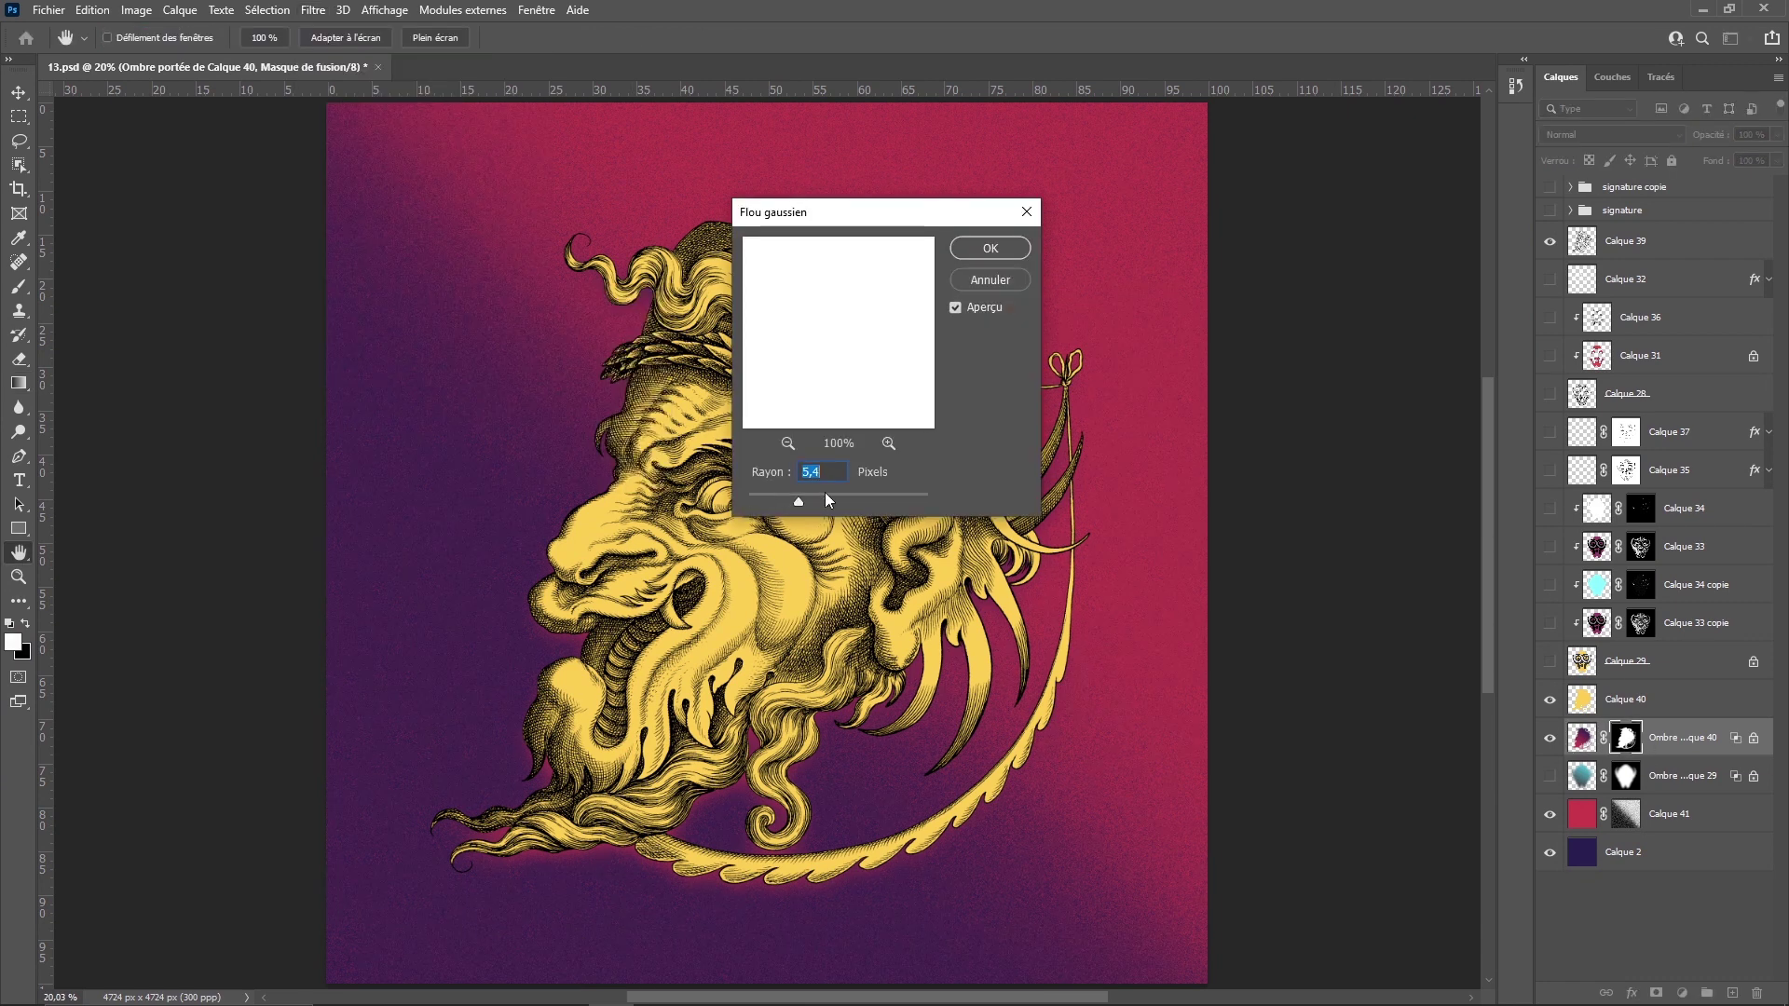
key(Return)
- Enlarge the glow around the head slightly and set its layer opacity to 80%
key(ctrl+t)
drag(1099, 909, 1119, 926)
key(Return)
key(g)
click(1770, 160)
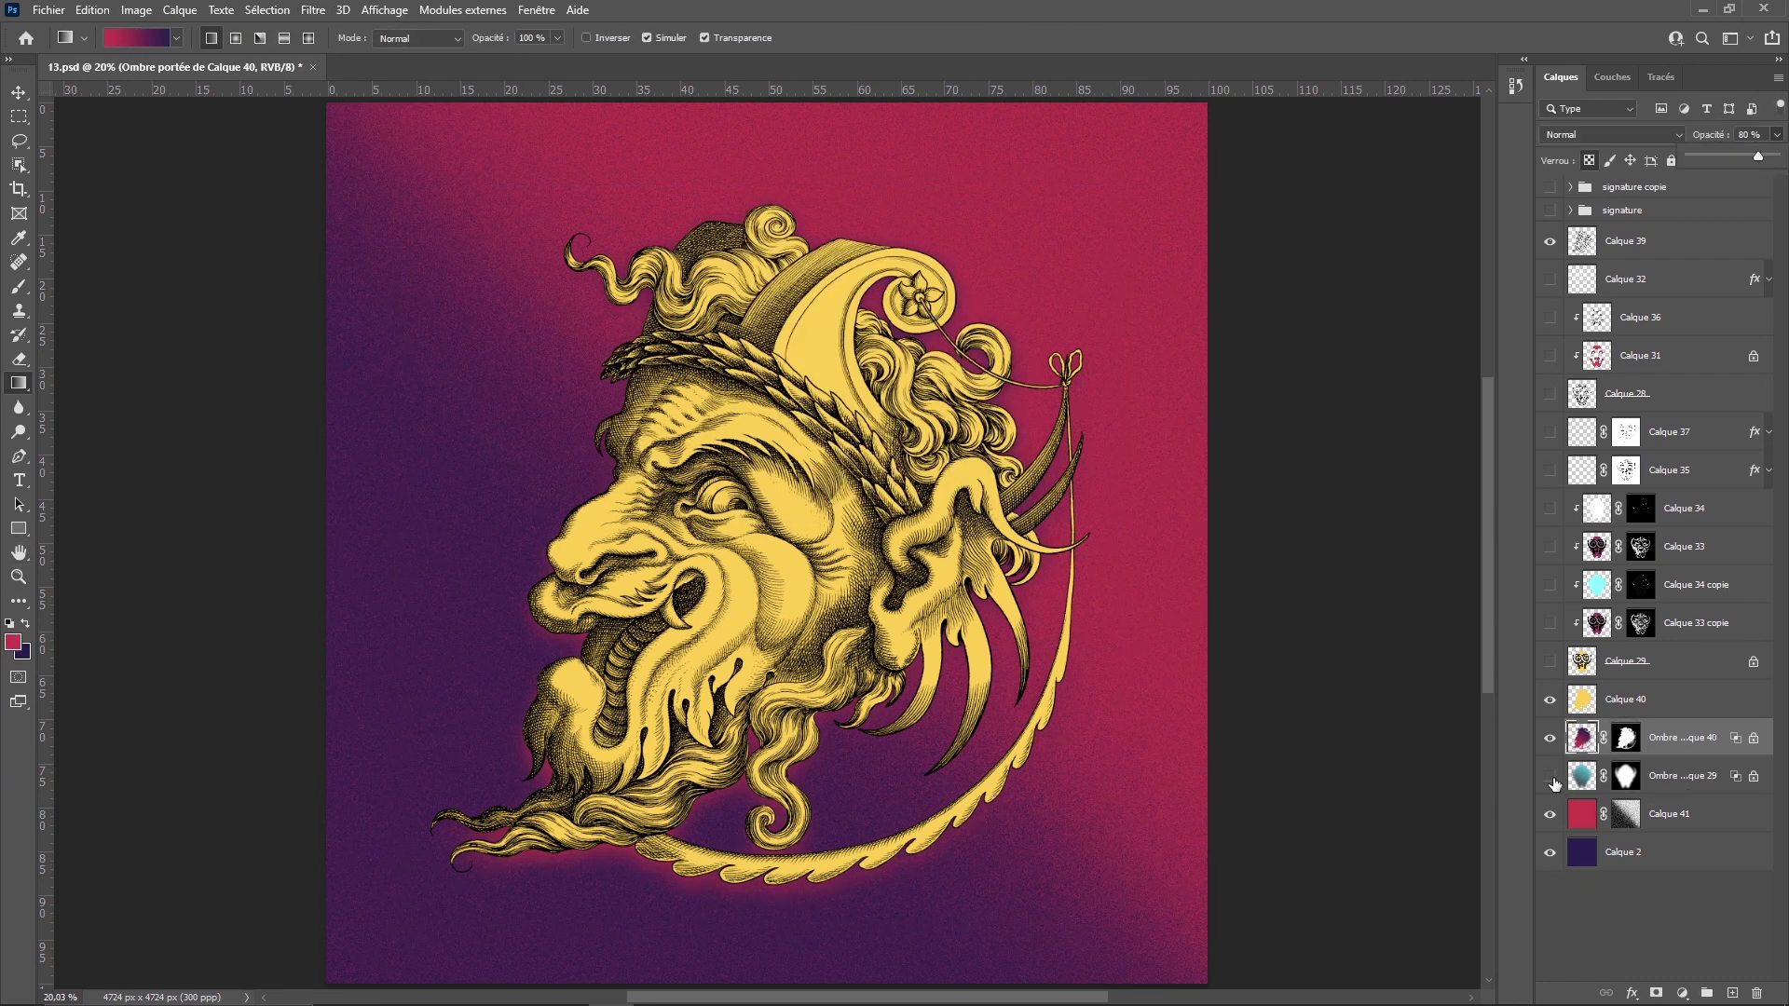
click(1551, 700)
click(1551, 700)
- Lock the yellow fill layer's transparent pixels and paint the beard's left tips flat light green
scroll(745, 521, up, 2)
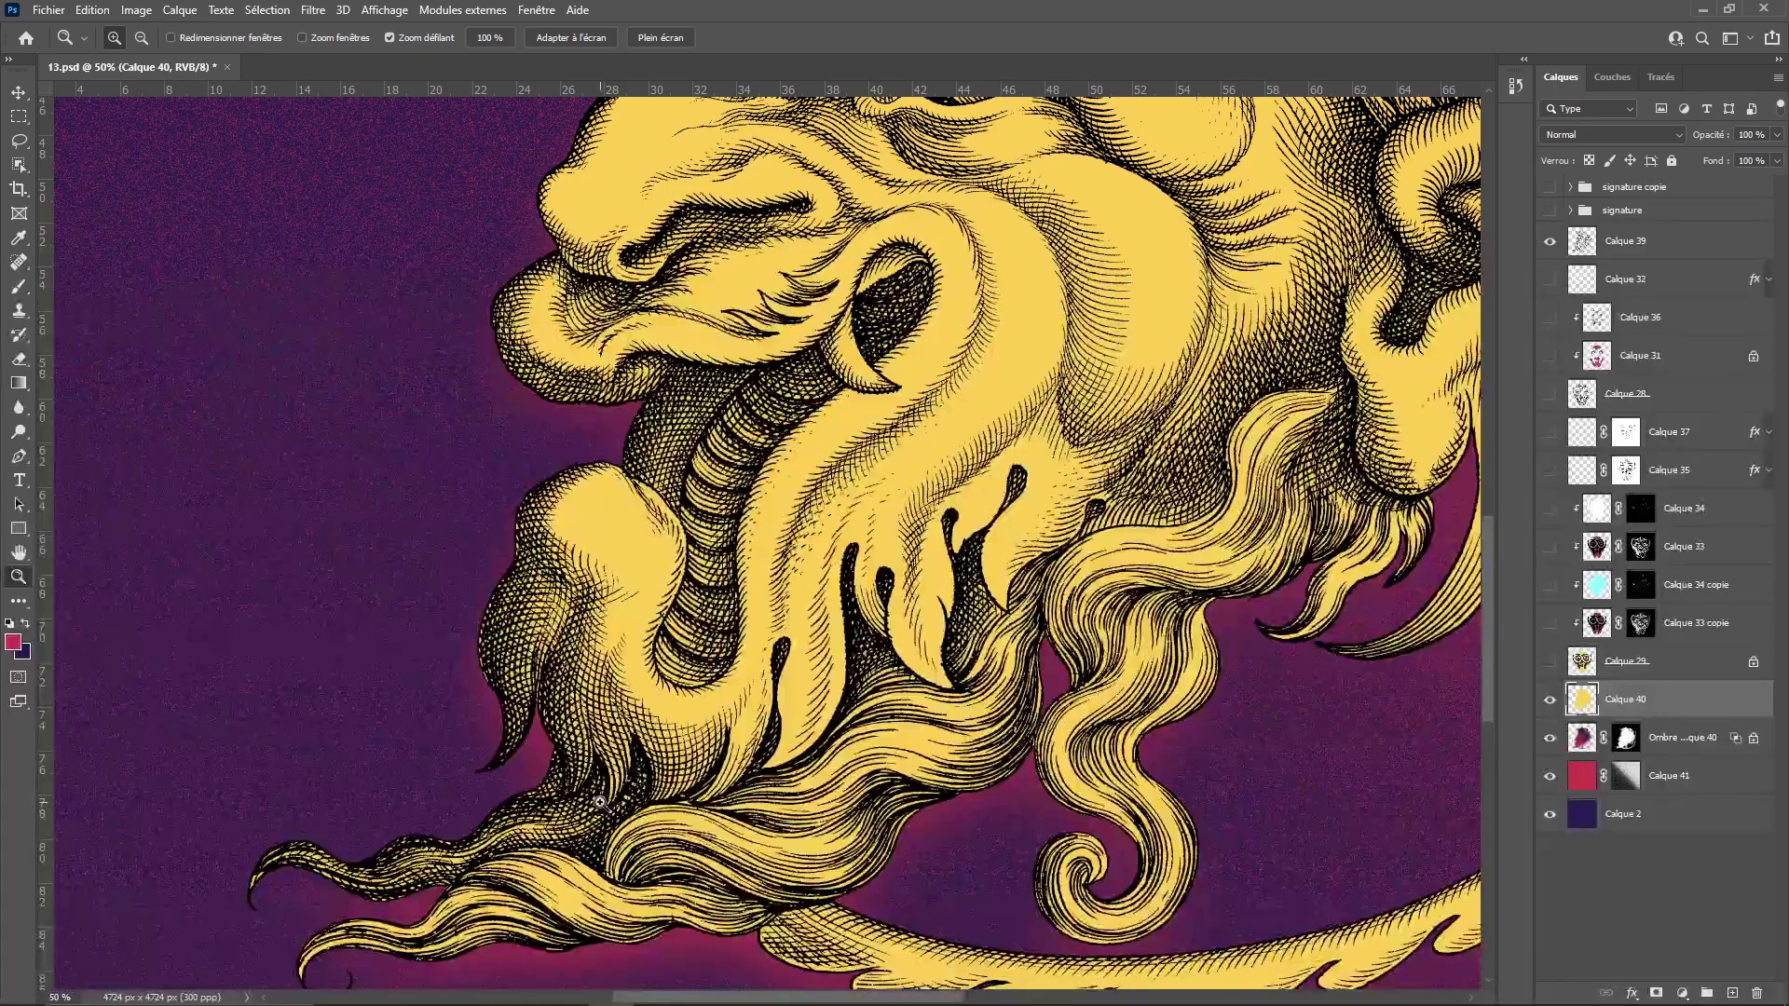
click(13, 642)
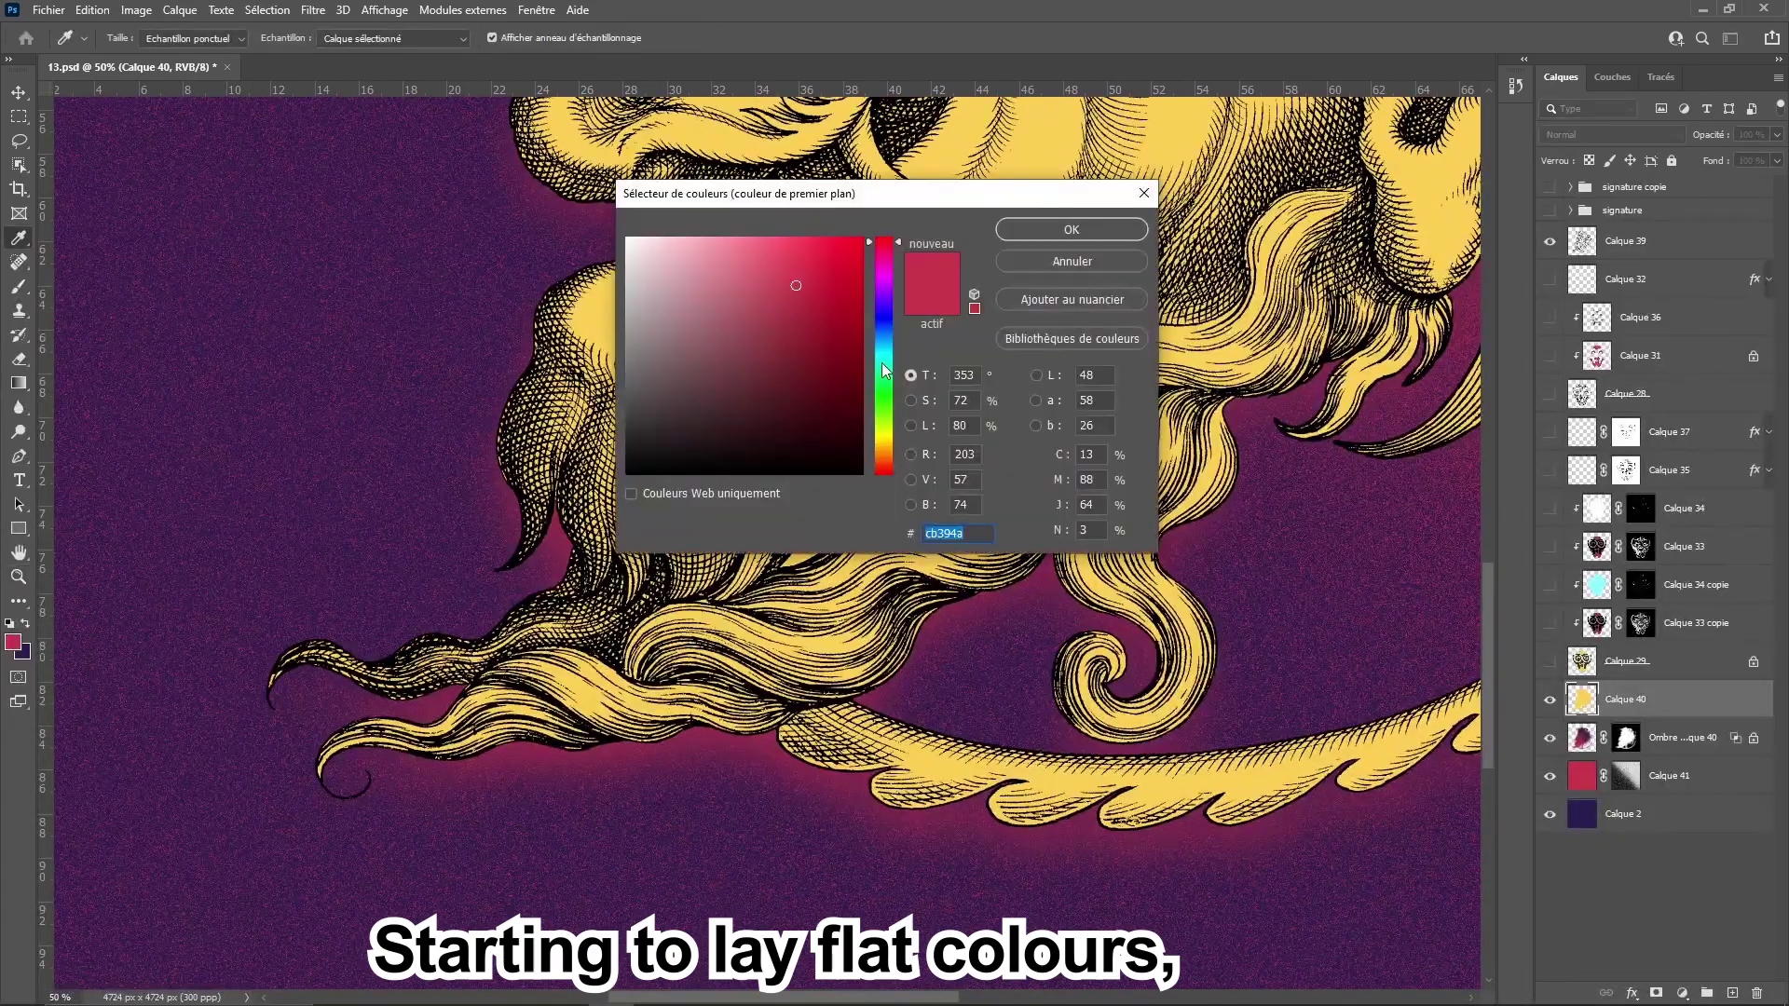
click(779, 259)
click(1058, 227)
right_click(396, 671)
key(Return)
key(/)
drag(317, 675, 417, 646)
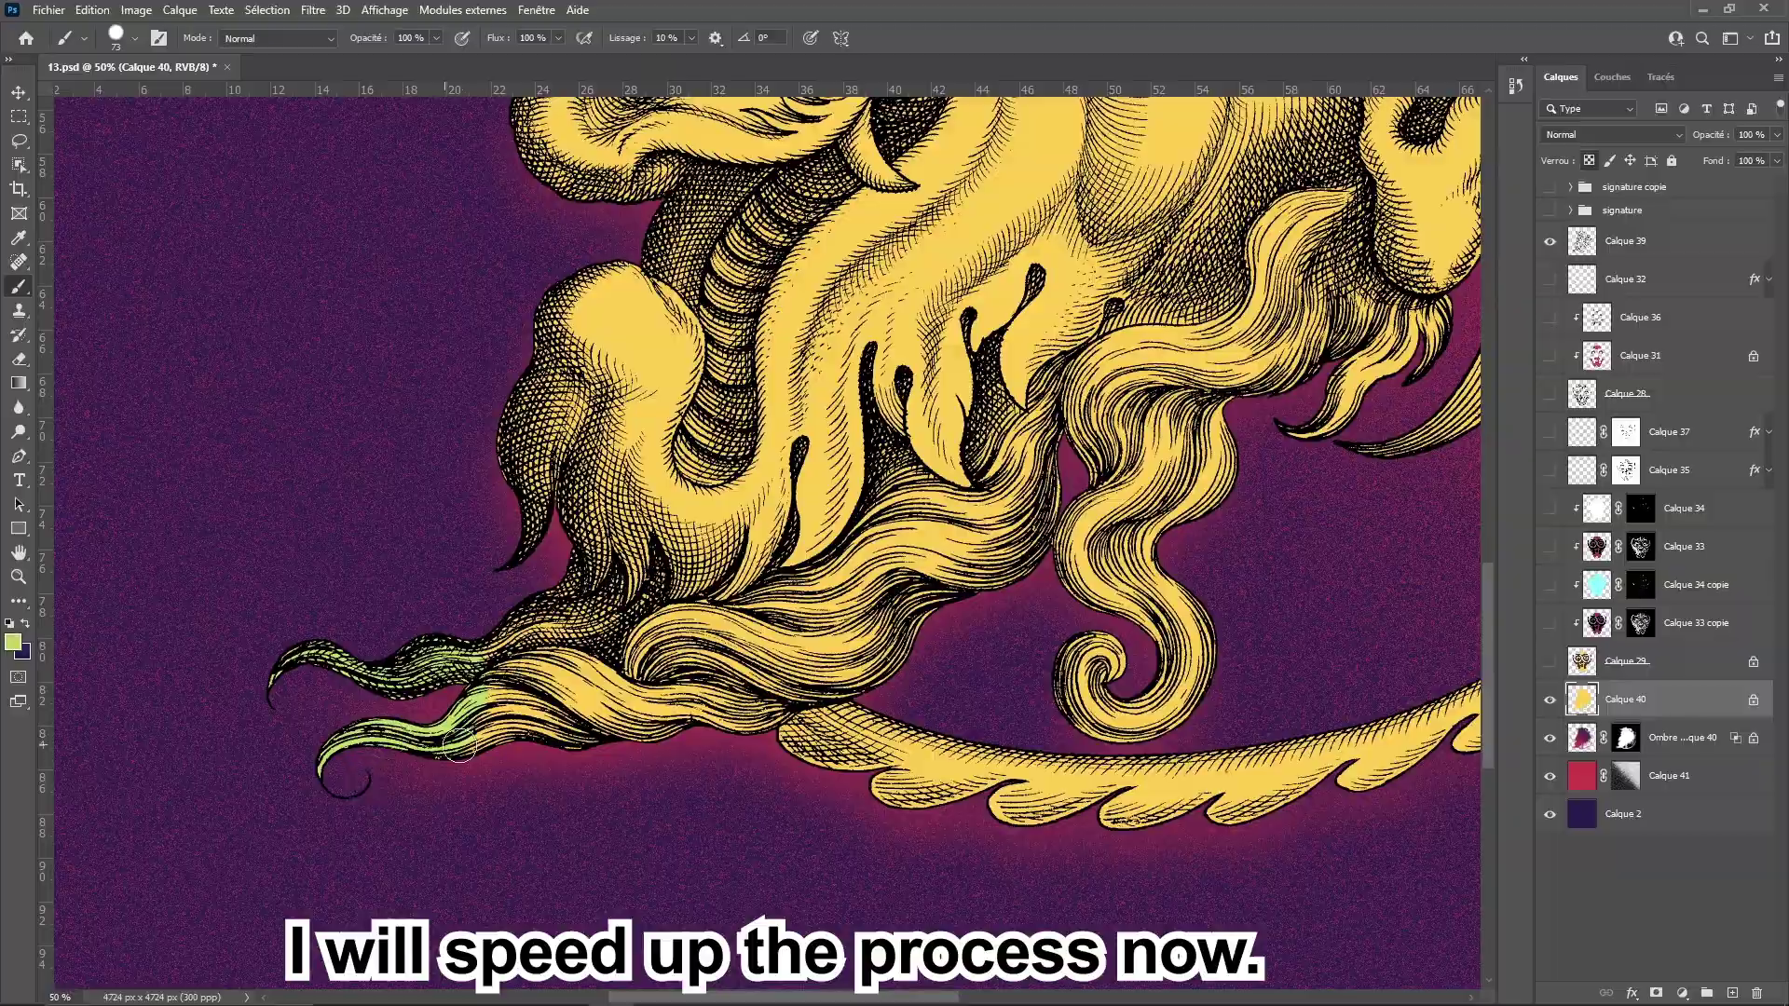
scroll(745, 691, right, 2)
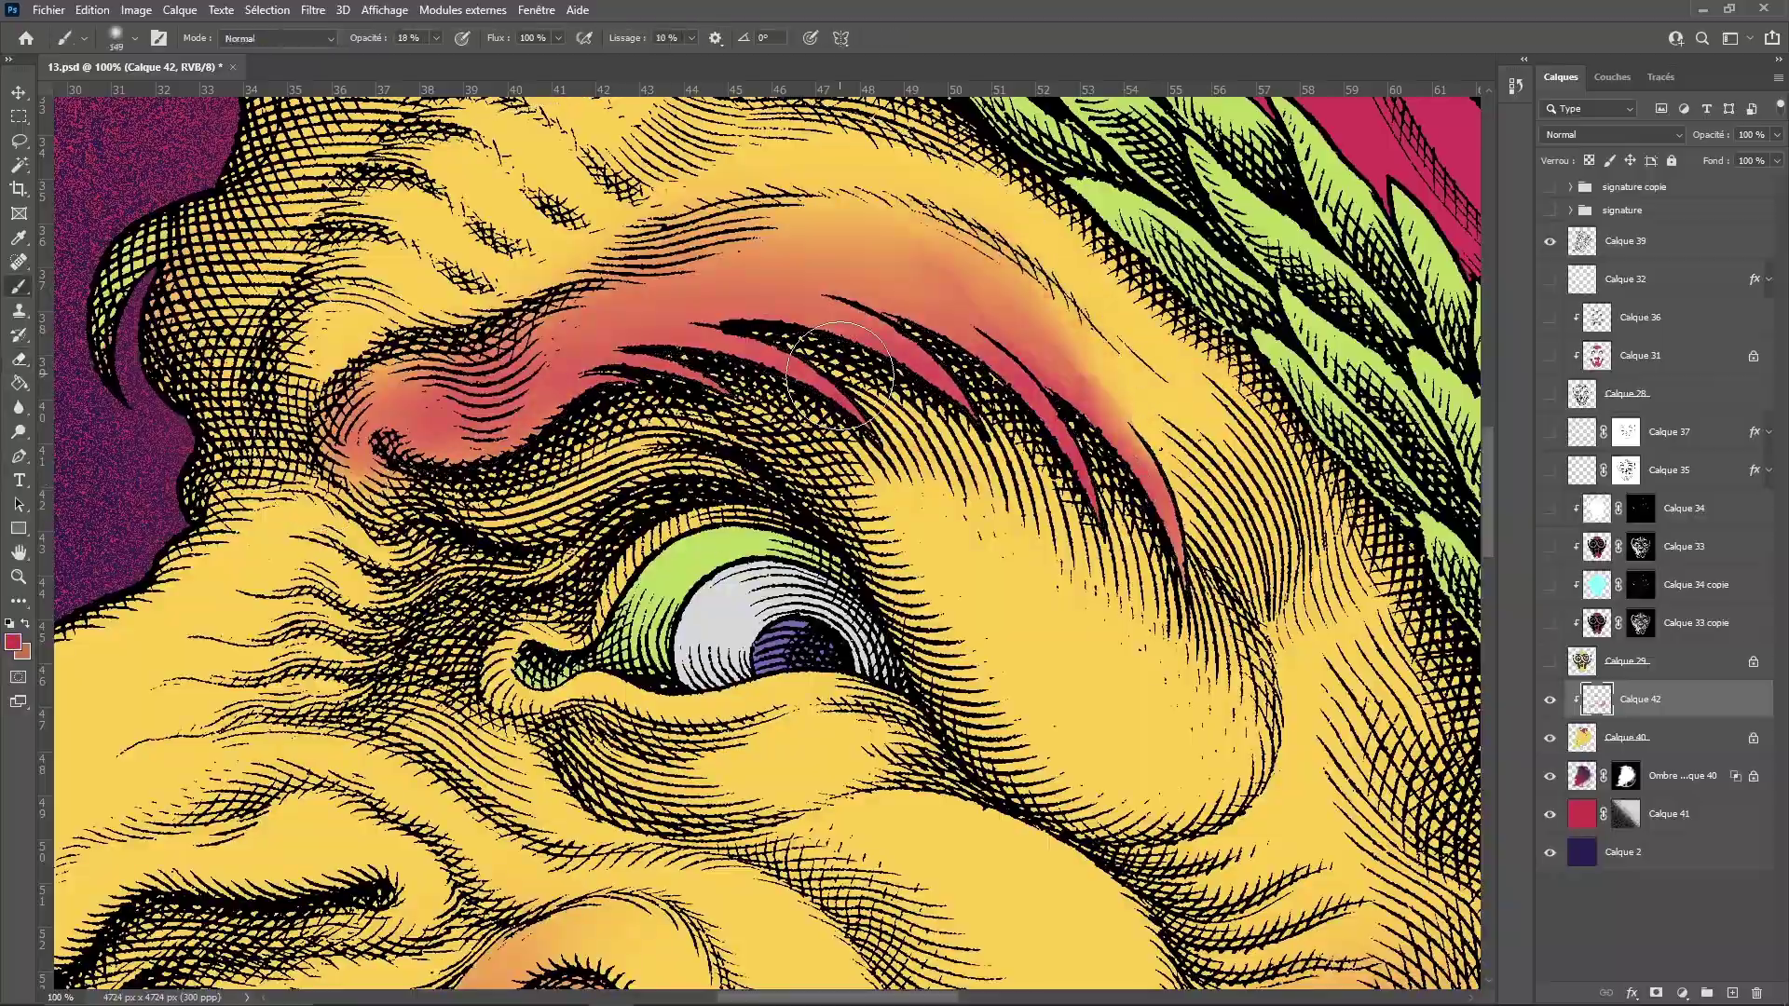
- Shade the nose, the upper lip and the cheek folds in purple with a soft brush on the clipped layer
right_click(1138, 300)
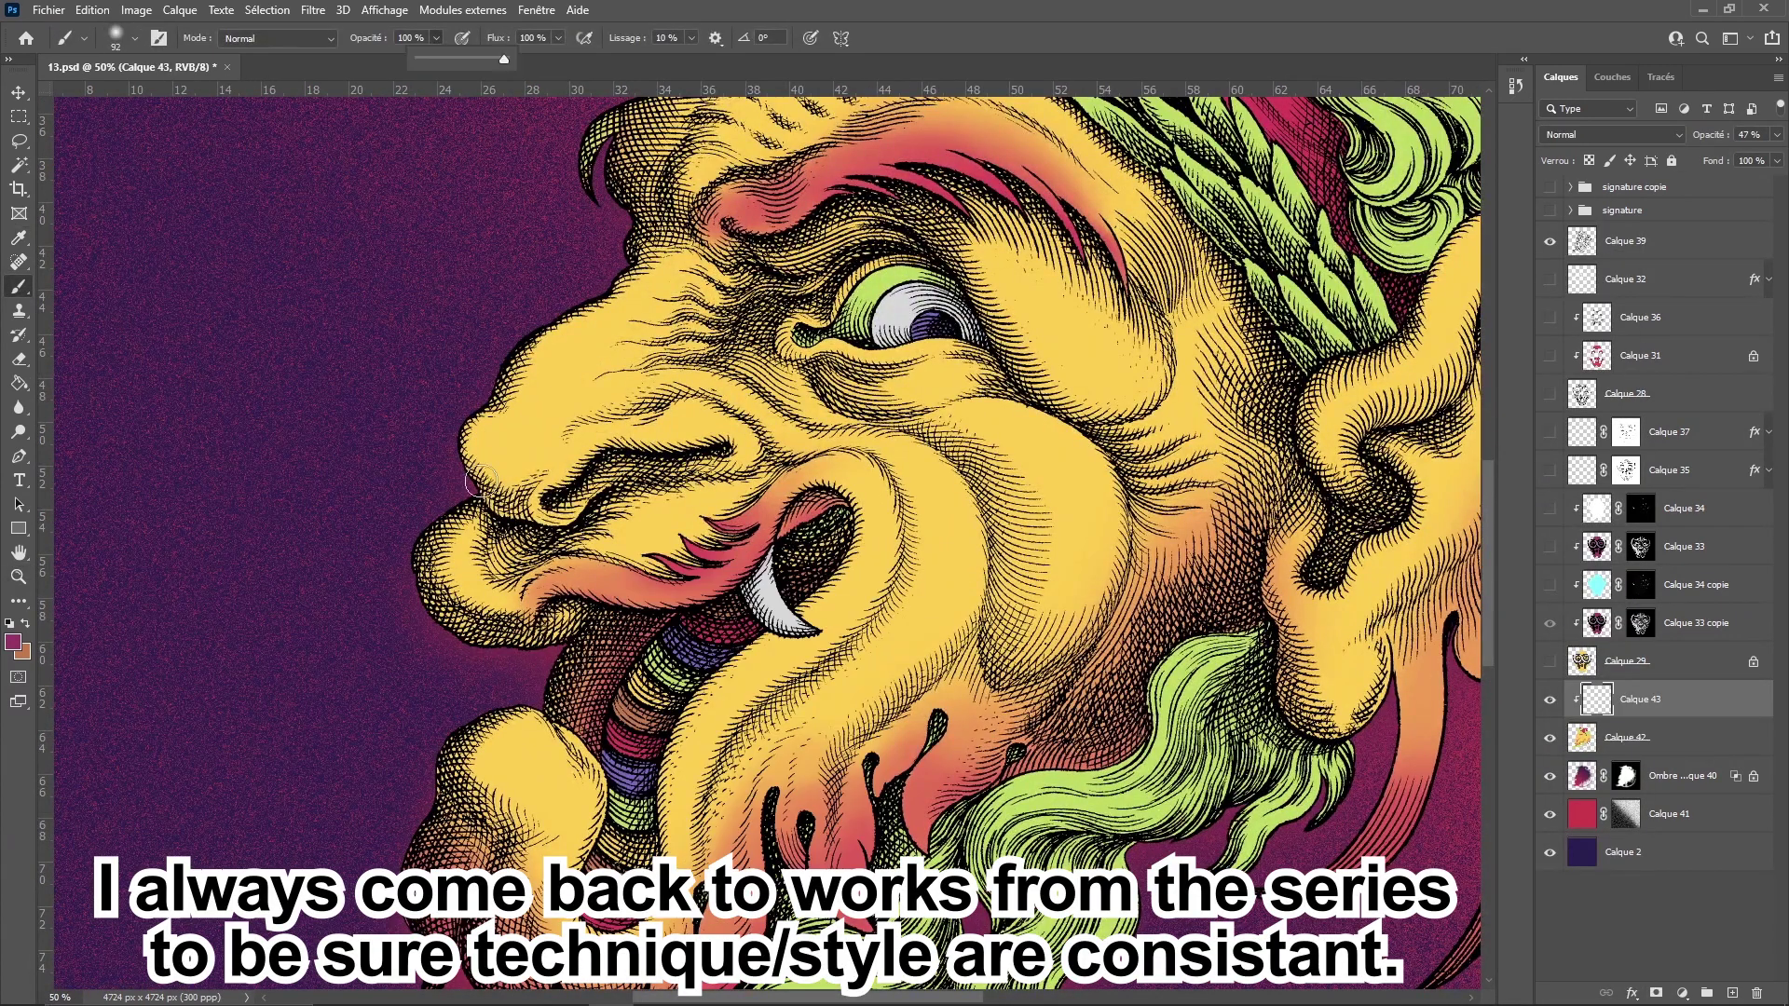
mouse_move(467, 454)
mouse_down()
mouse_move(730, 450)
mouse_move(486, 625)
mouse_up()
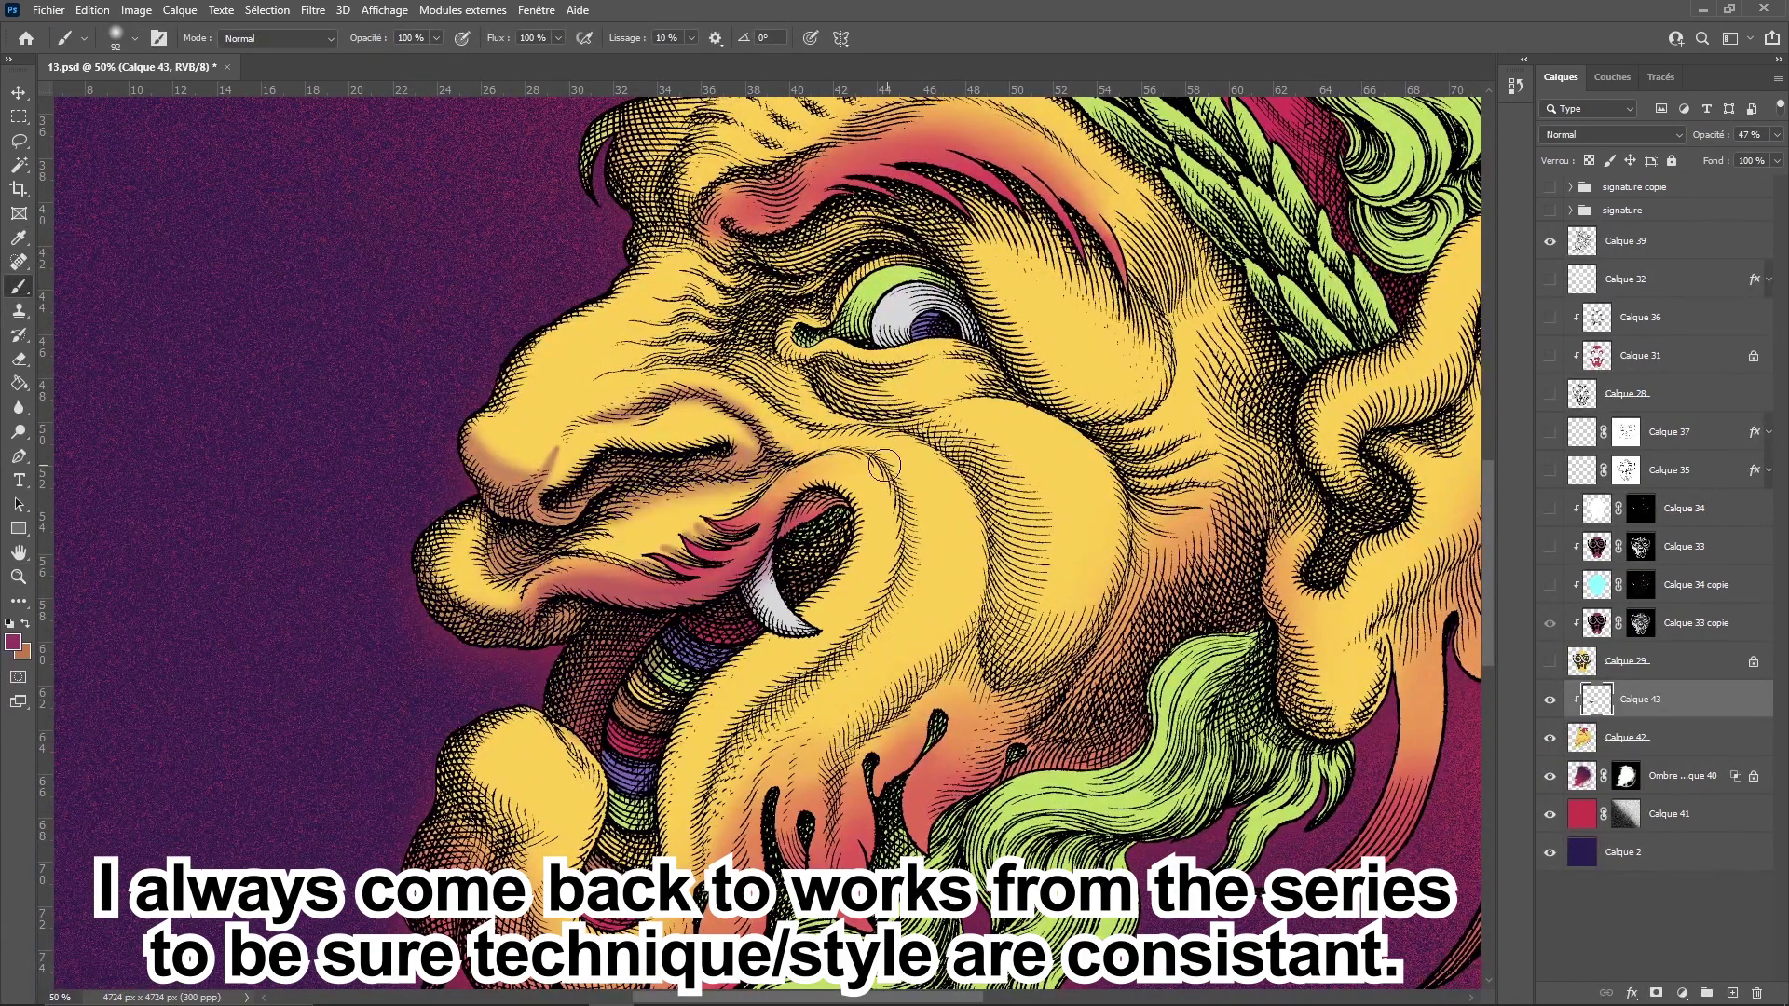
drag(885, 466, 996, 242)
mouse_move(708, 671)
mouse_down()
mouse_move(811, 643)
mouse_move(932, 484)
mouse_move(931, 745)
mouse_up()
drag(708, 773, 606, 820)
drag(745, 745, 745, 428)
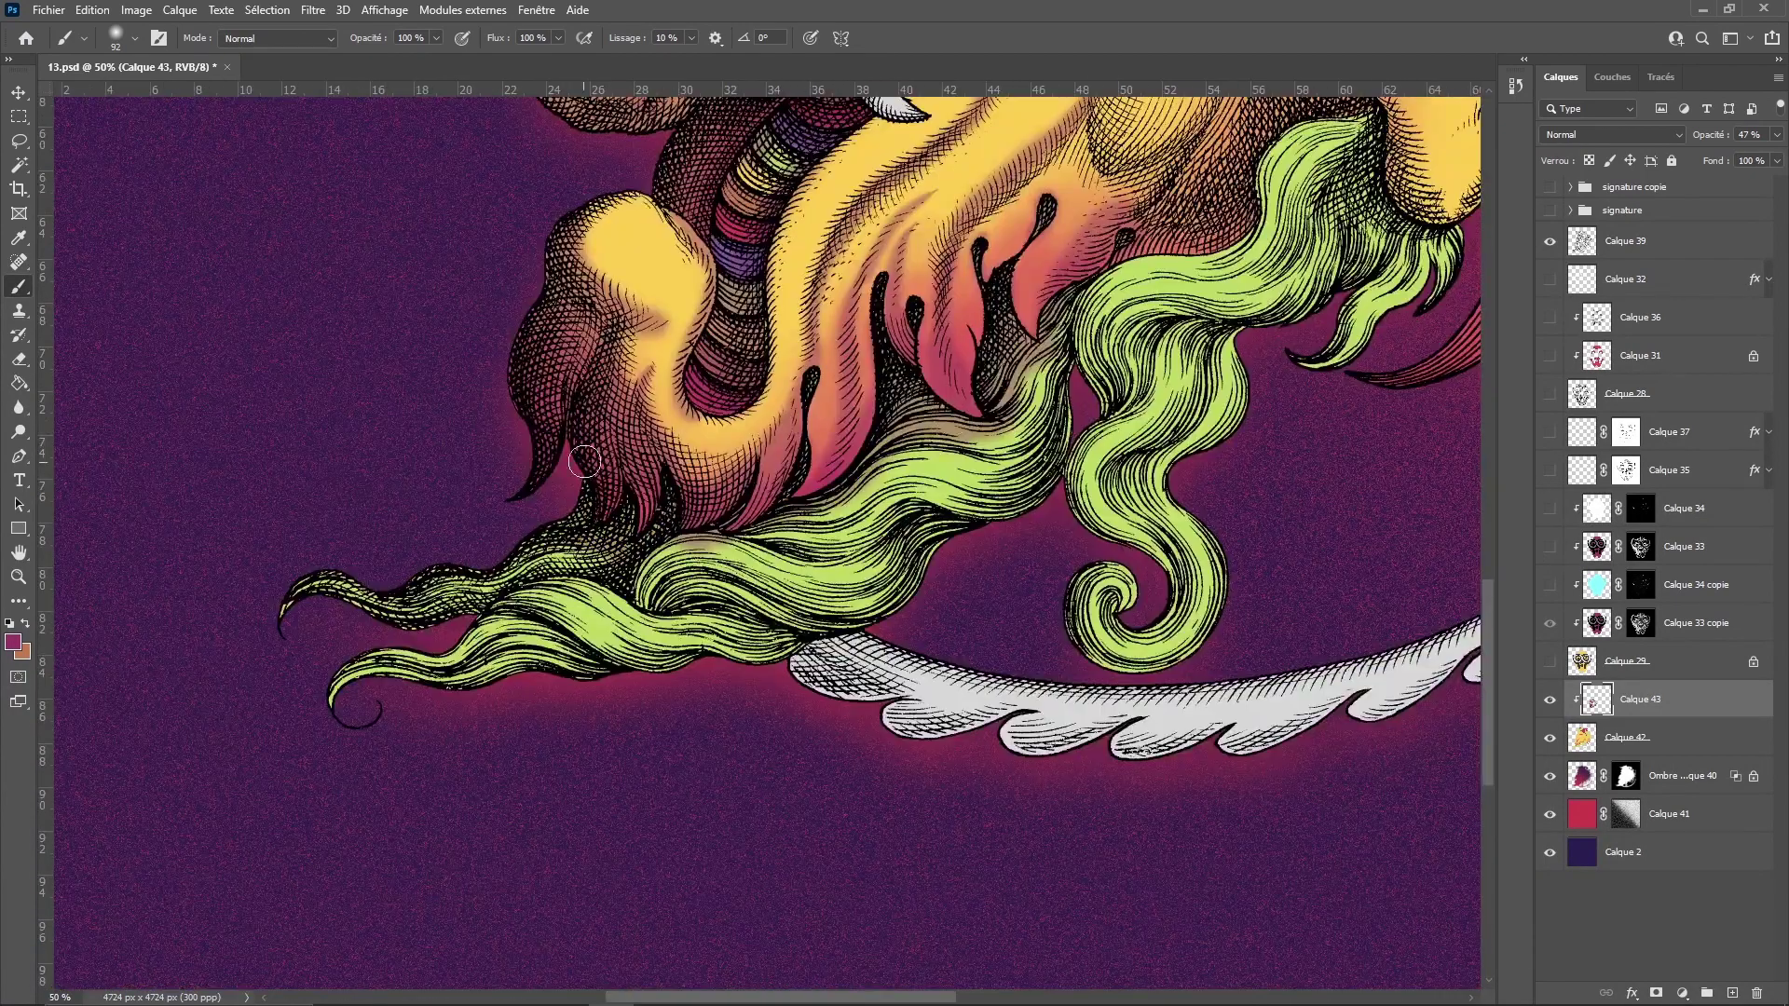
- Shade the green beard strands, the curled lock and the lower cheek with the soft purple brush
mouse_move(584, 462)
mouse_down()
mouse_move(447, 671)
mouse_move(792, 615)
mouse_move(931, 541)
mouse_move(549, 587)
mouse_up()
mouse_move(838, 372)
mouse_down()
mouse_move(1005, 135)
mouse_move(959, 345)
mouse_up()
drag(708, 652, 819, 531)
drag(745, 279, 484, 670)
mouse_move(1038, 671)
mouse_down()
mouse_move(992, 424)
mouse_move(1072, 242)
mouse_up()
drag(852, 326, 801, 618)
drag(1109, 569, 1091, 697)
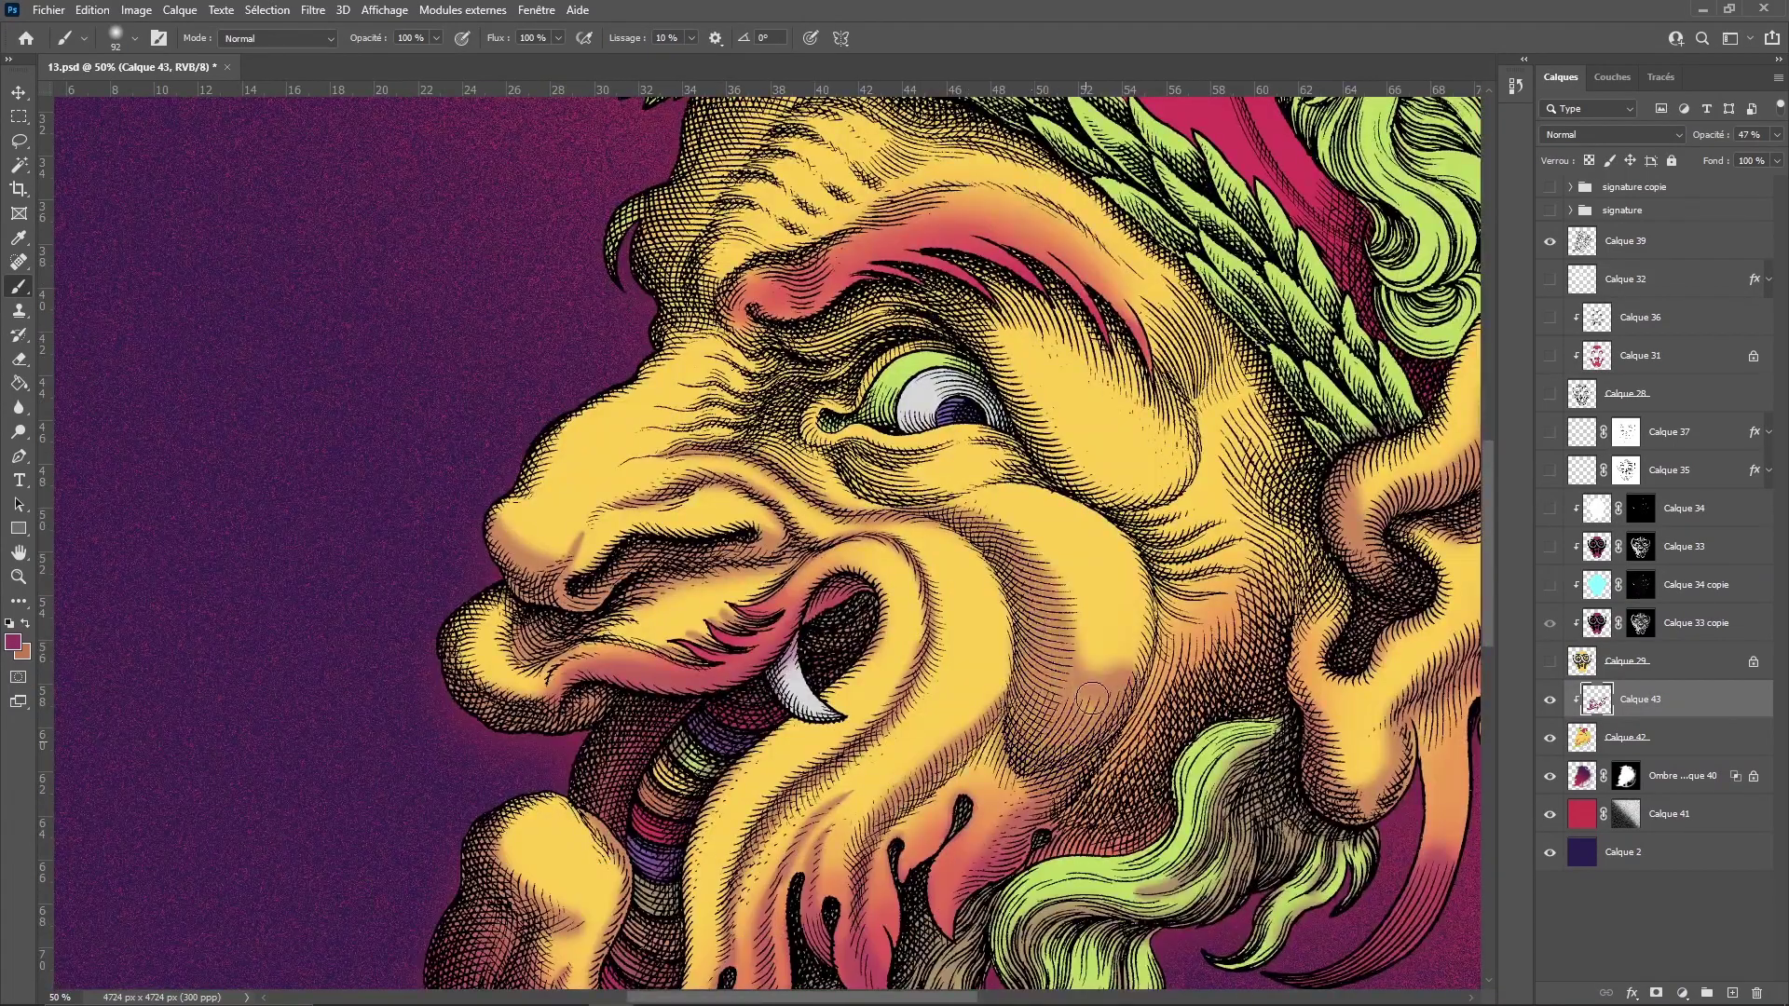
- Shade around the eye and forehead and soften the shadows with the BASEGOMME eraser
drag(992, 387, 969, 453)
right_click(959, 632)
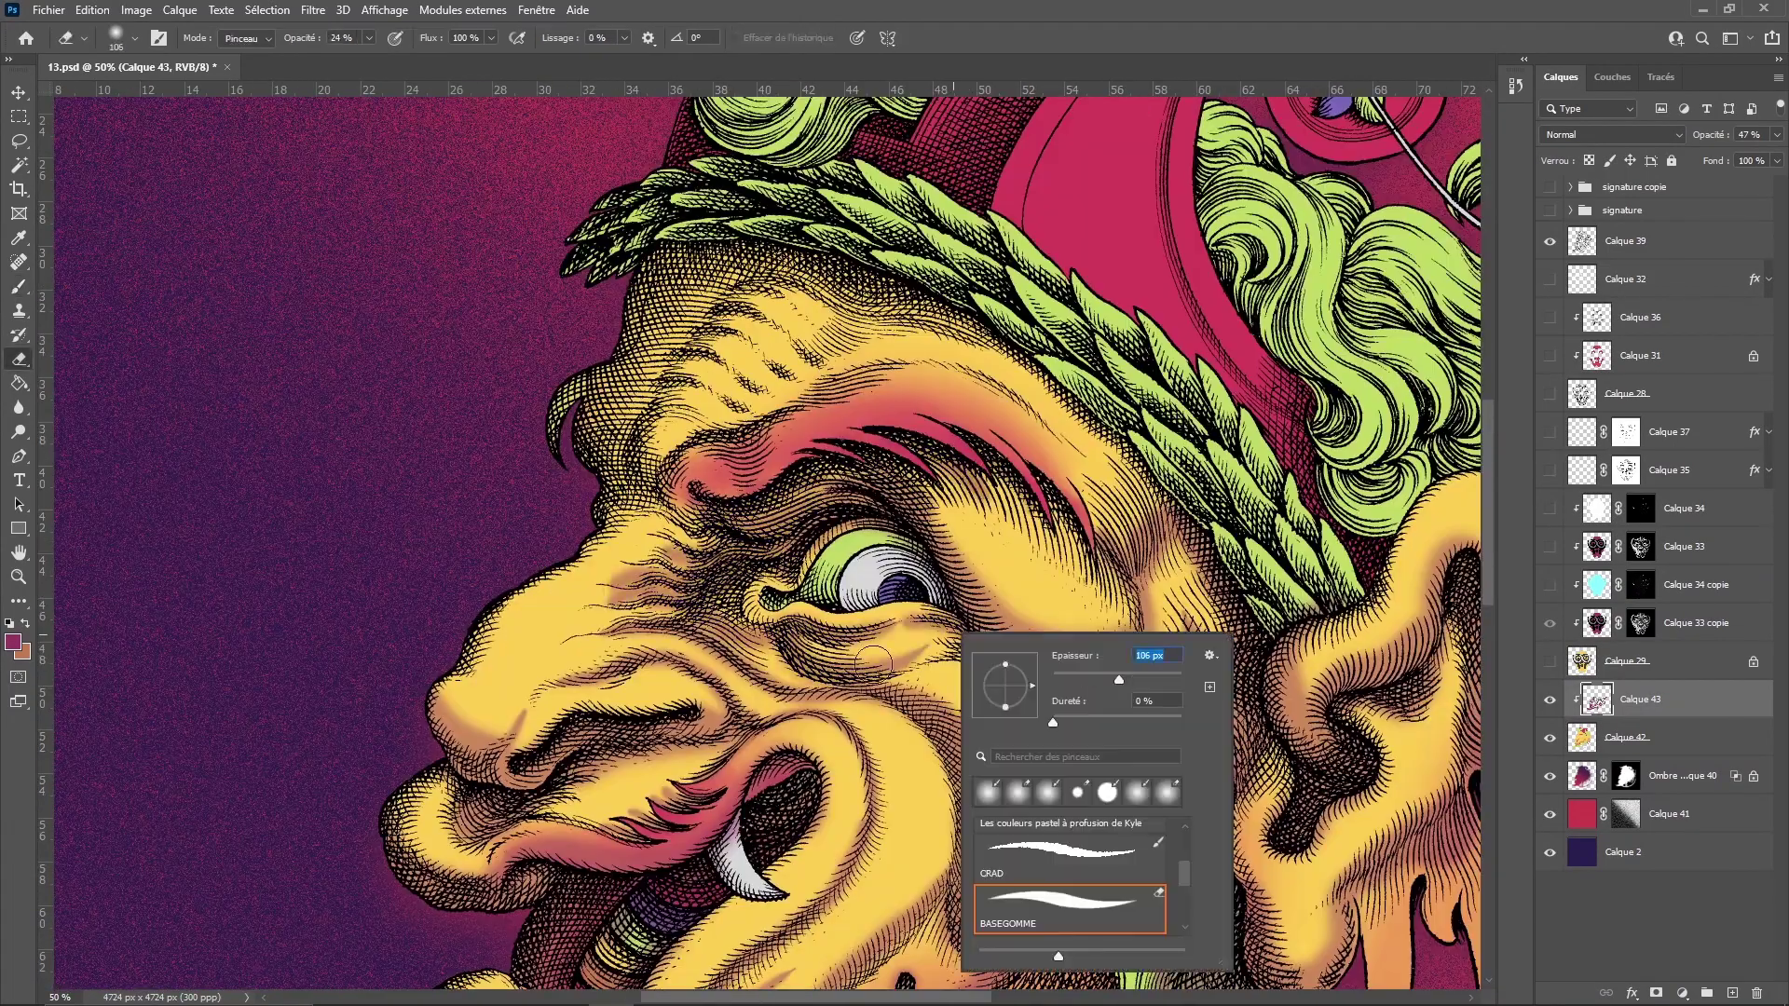
key(Escape)
drag(1262, 592, 1004, 656)
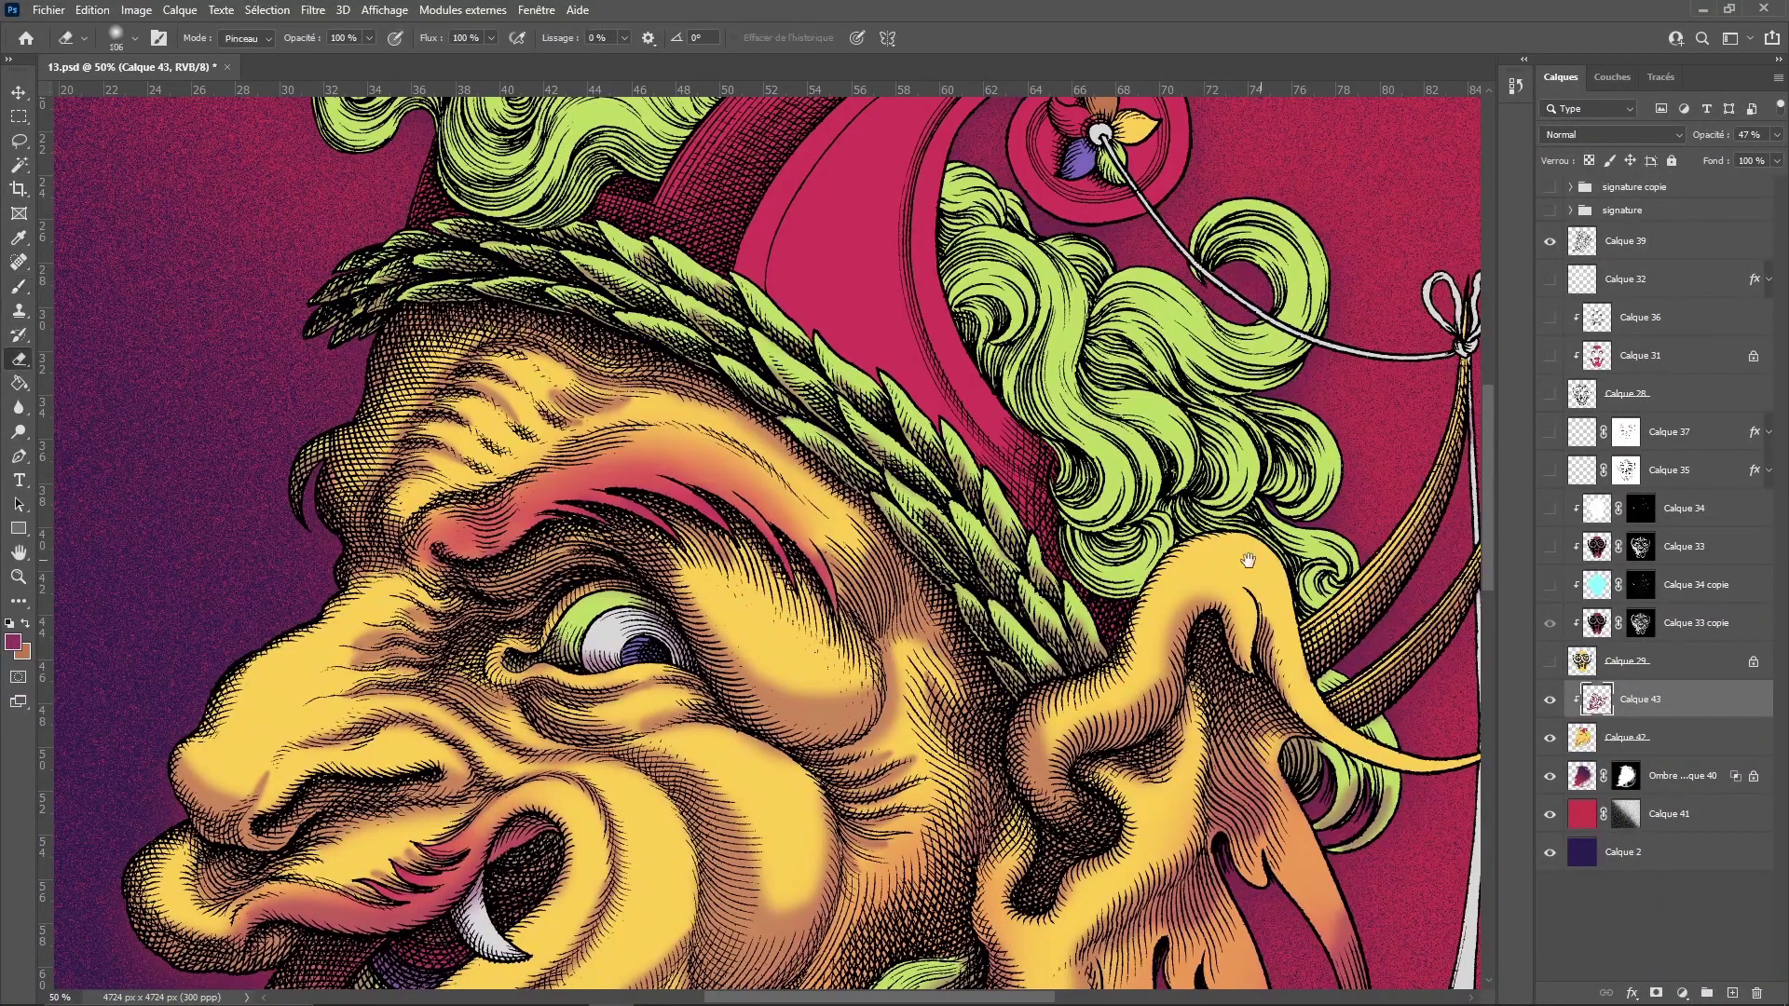
- Shade the green hair curls behind the leaf wreath with the soft purple brush
drag(1248, 560, 919, 555)
key(b)
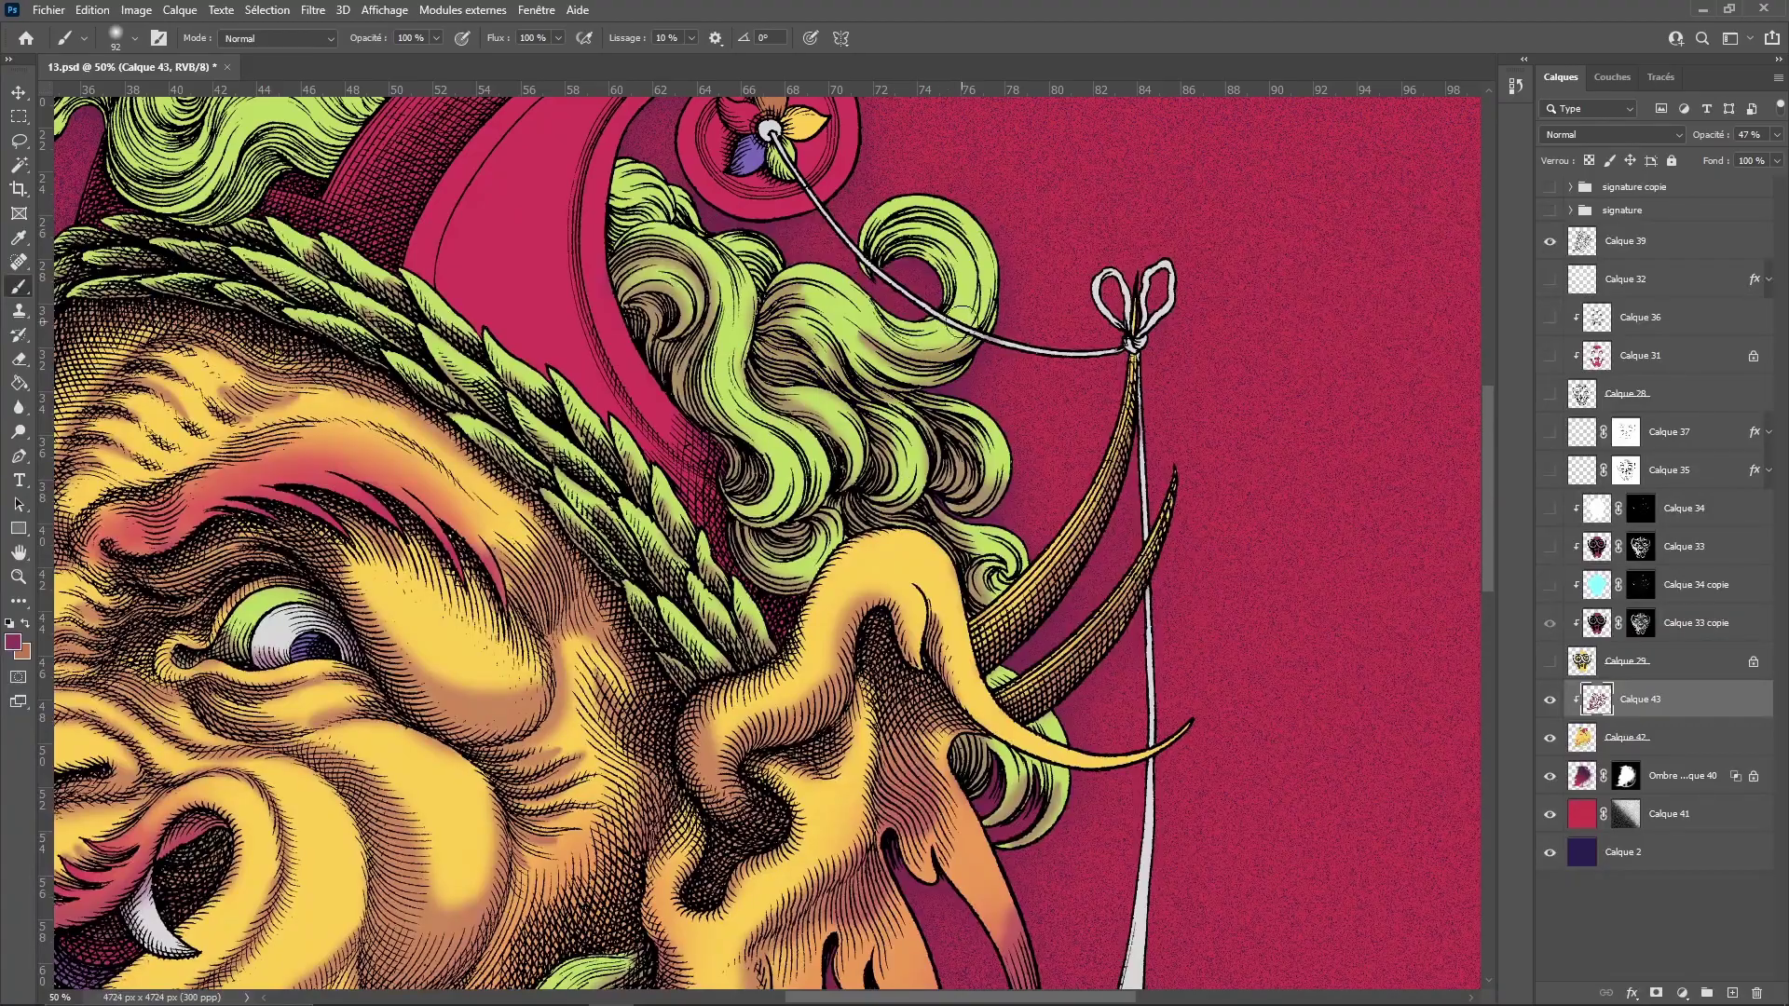
drag(722, 244, 667, 496)
drag(876, 452, 568, 393)
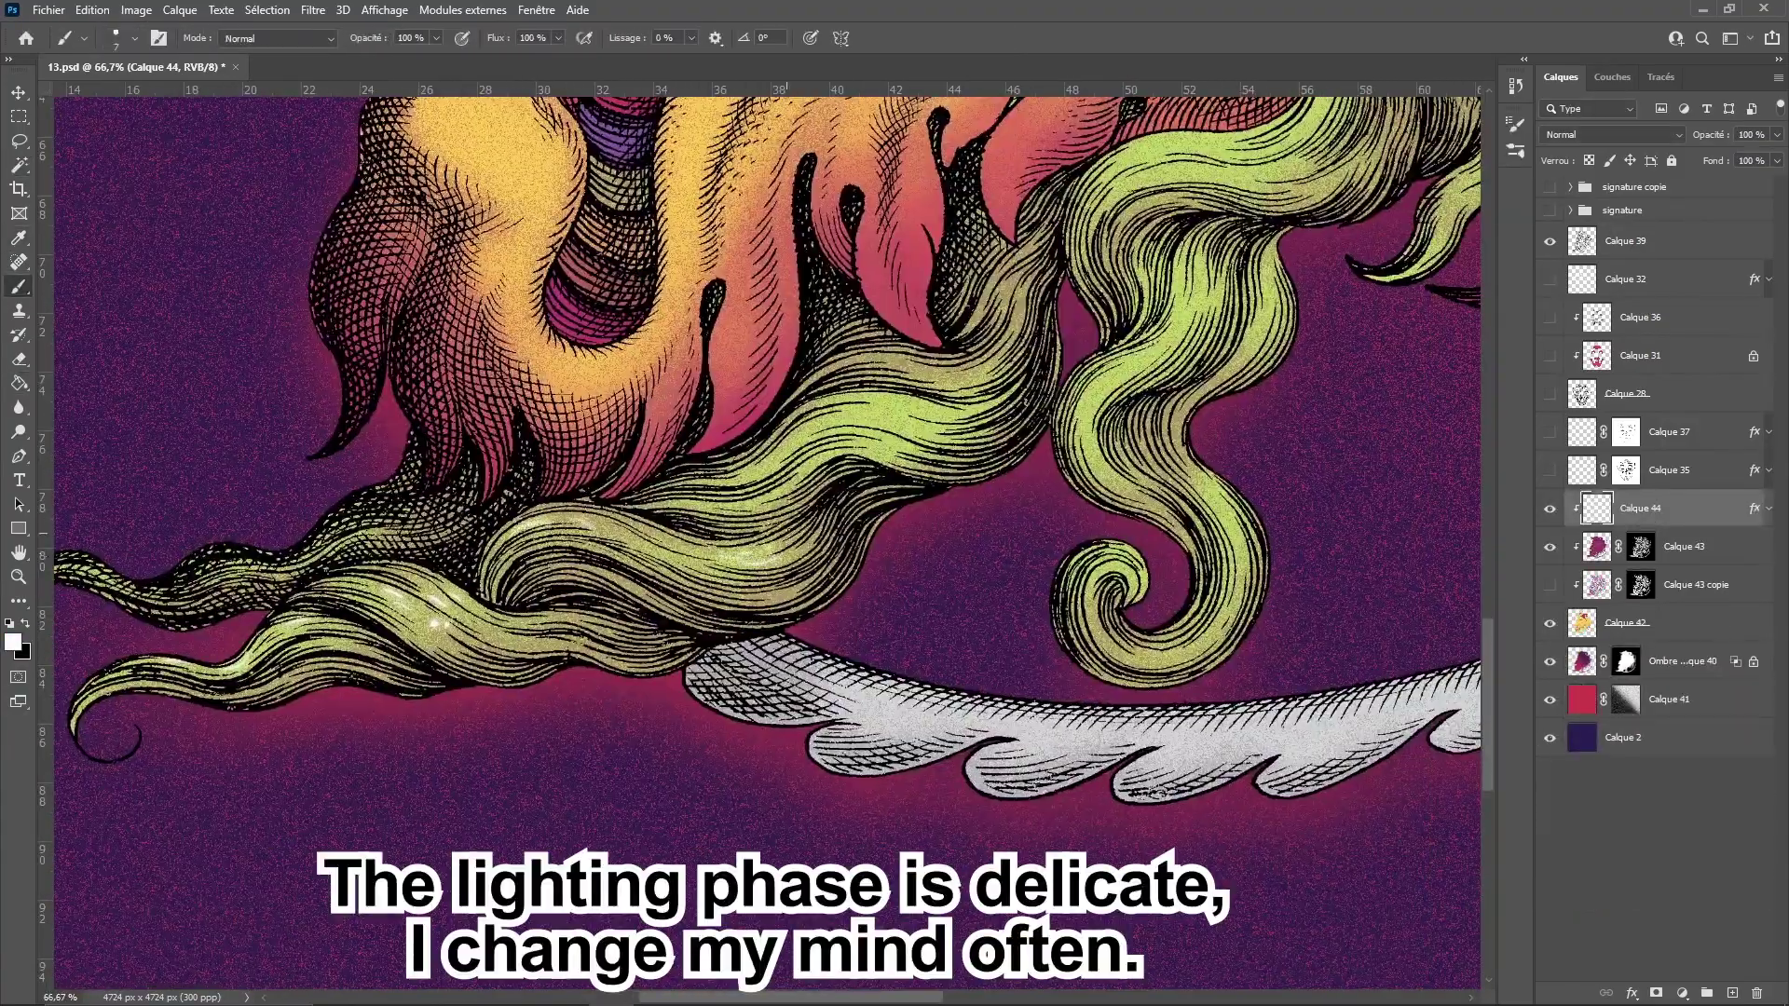
- Paint small white highlights on the beard strands and on the knotted cord above the horns
drag(857, 421, 615, 552)
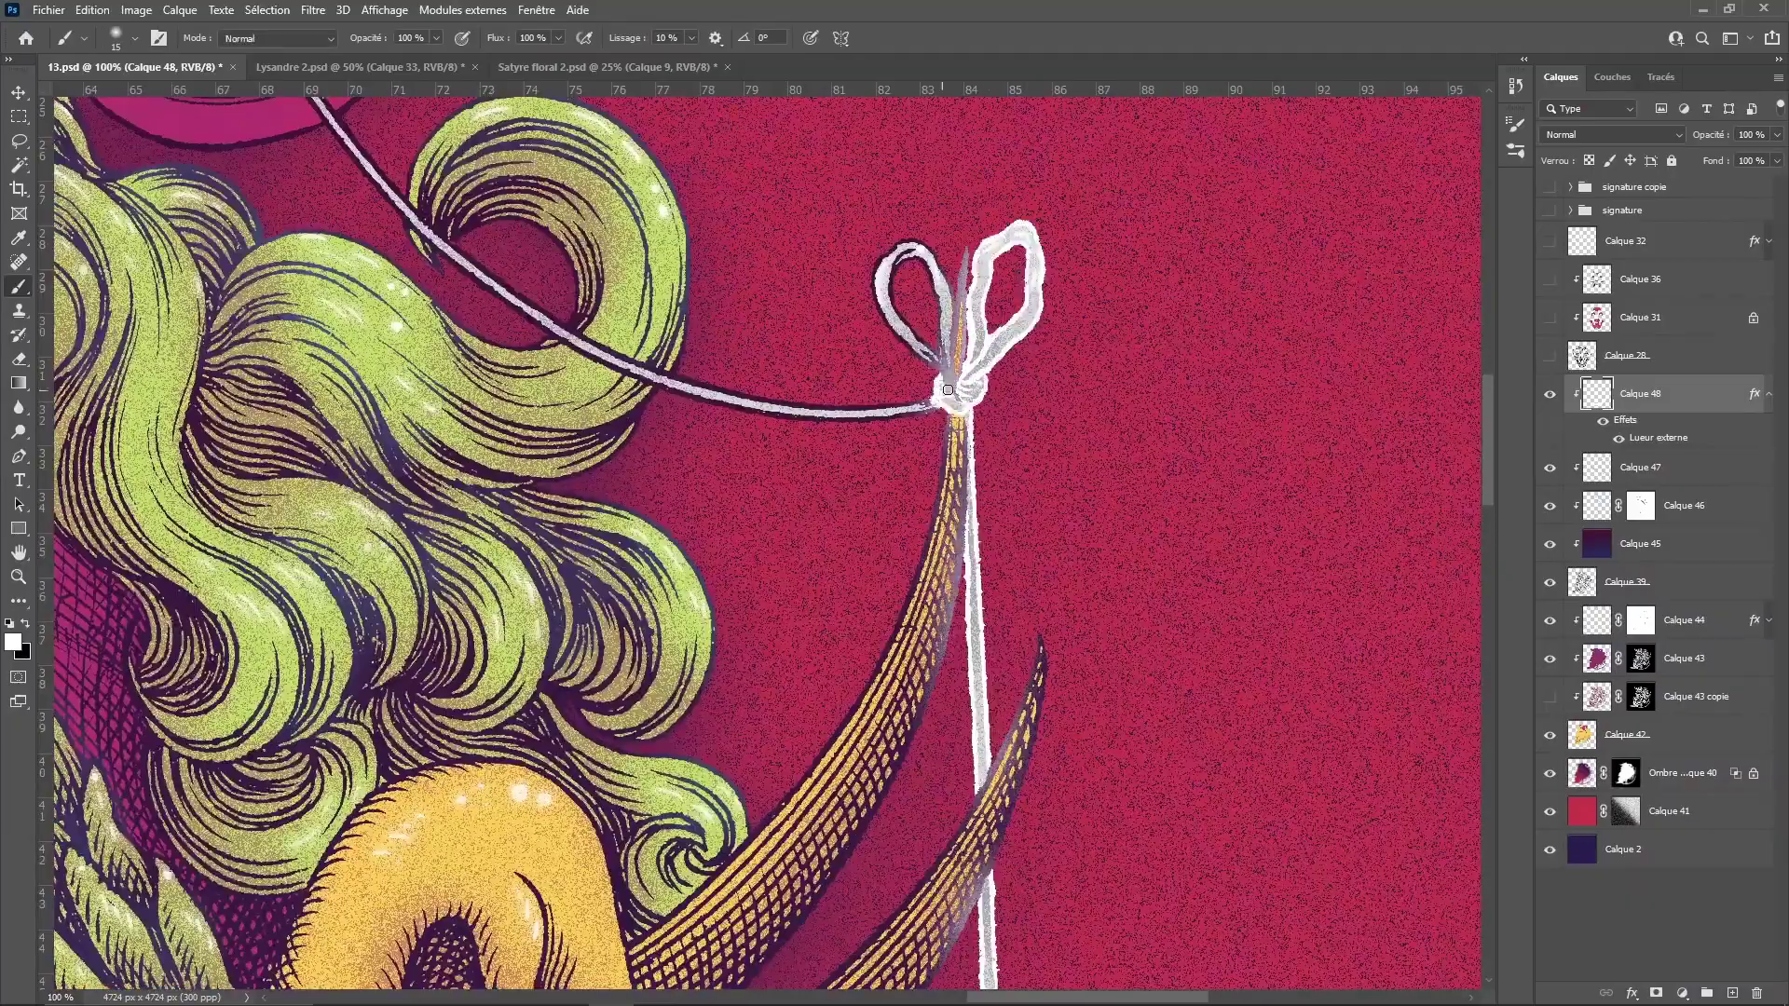
drag(947, 389, 1357, 744)
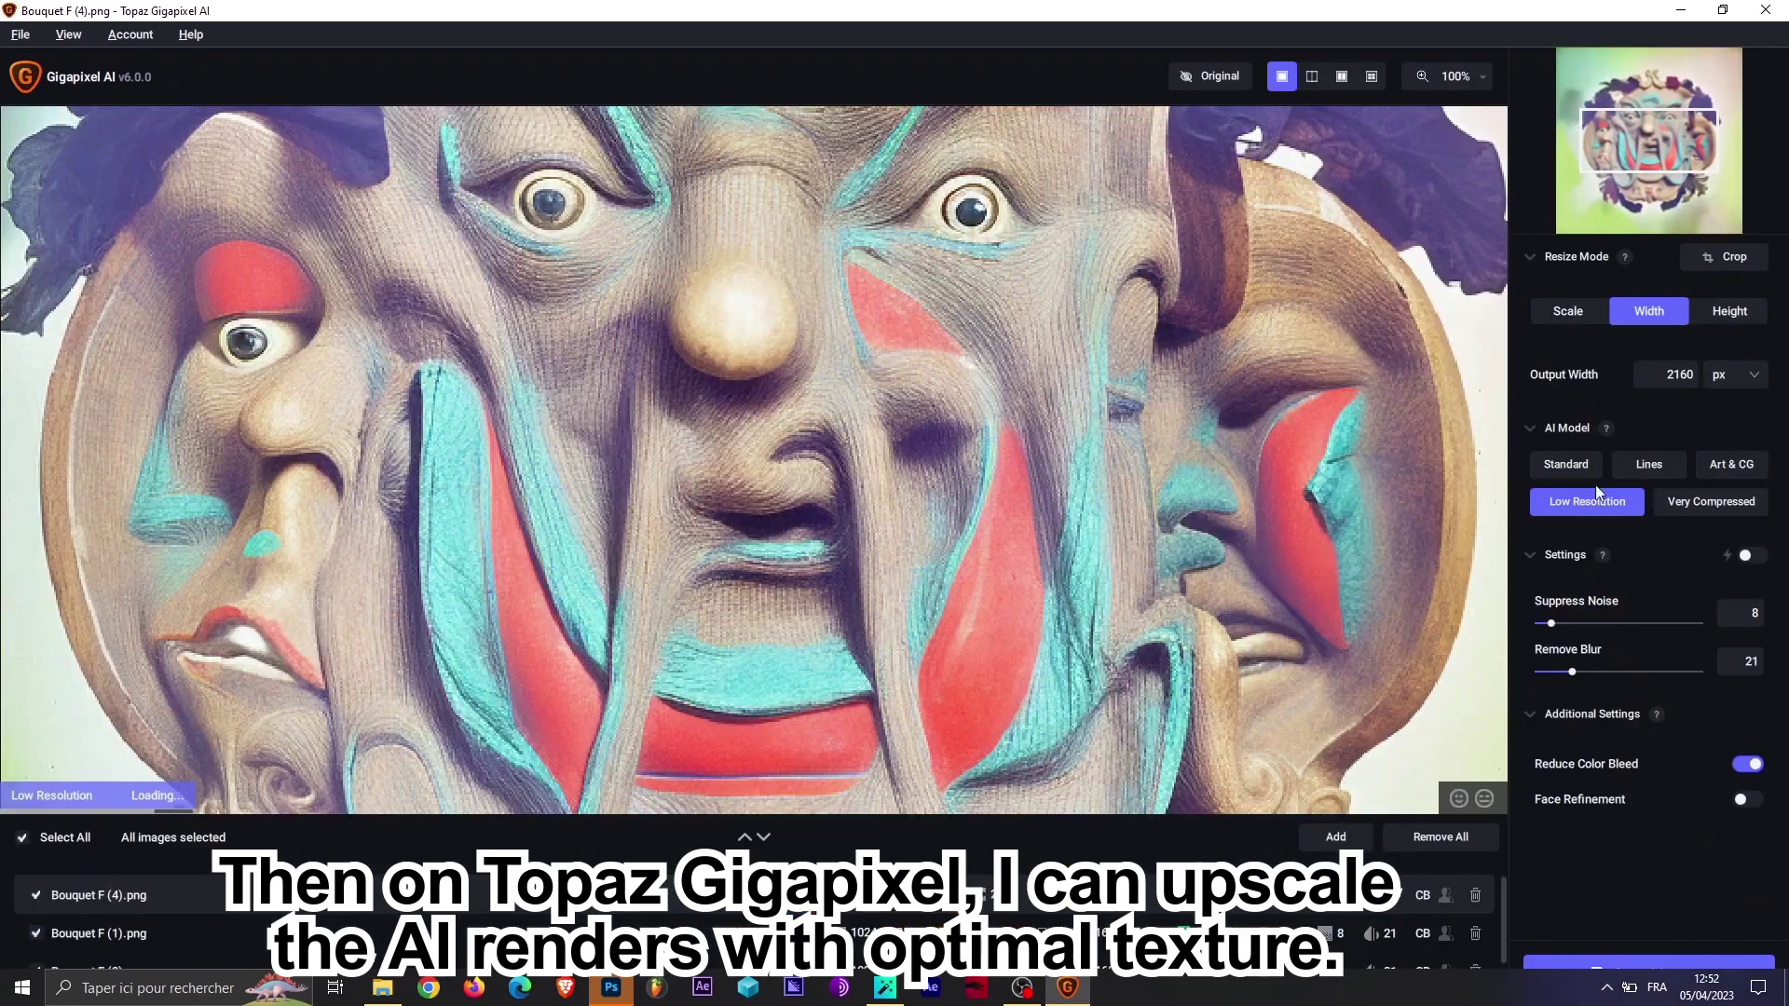
- In Topaz Gigapixel AI, set the output width to 4320 px and try the Very Compressed model before choosing Standard
click(1661, 384)
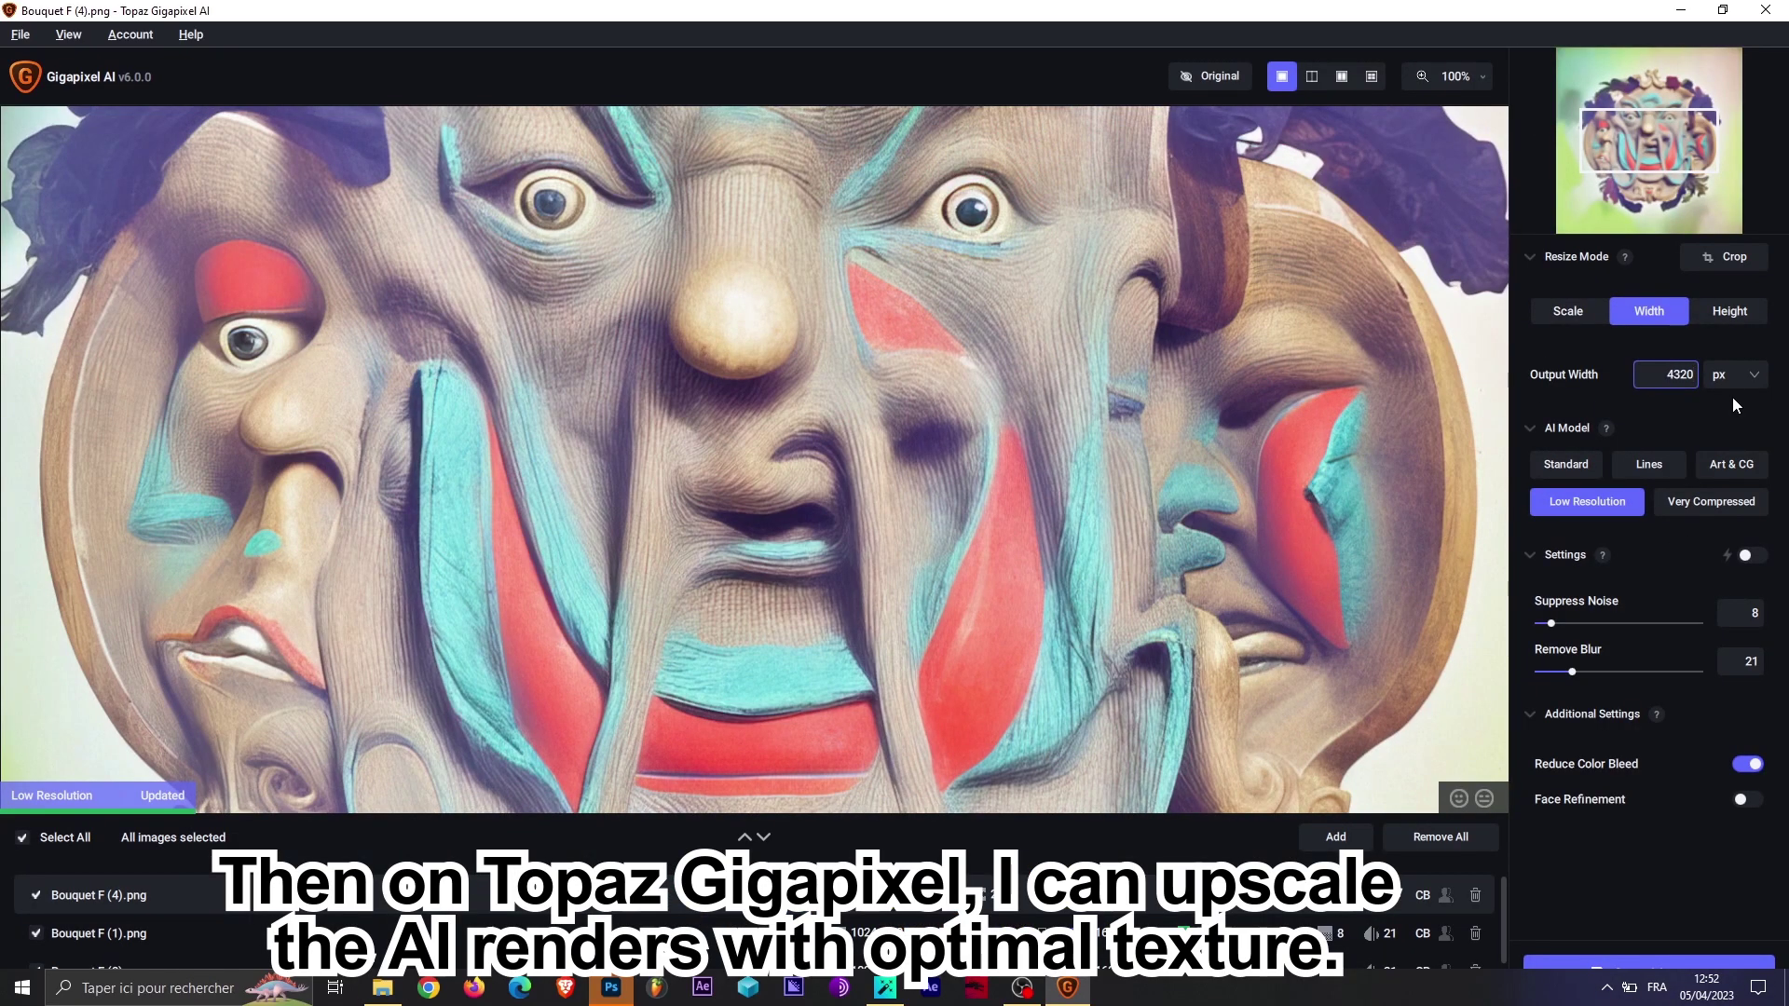
key(Return)
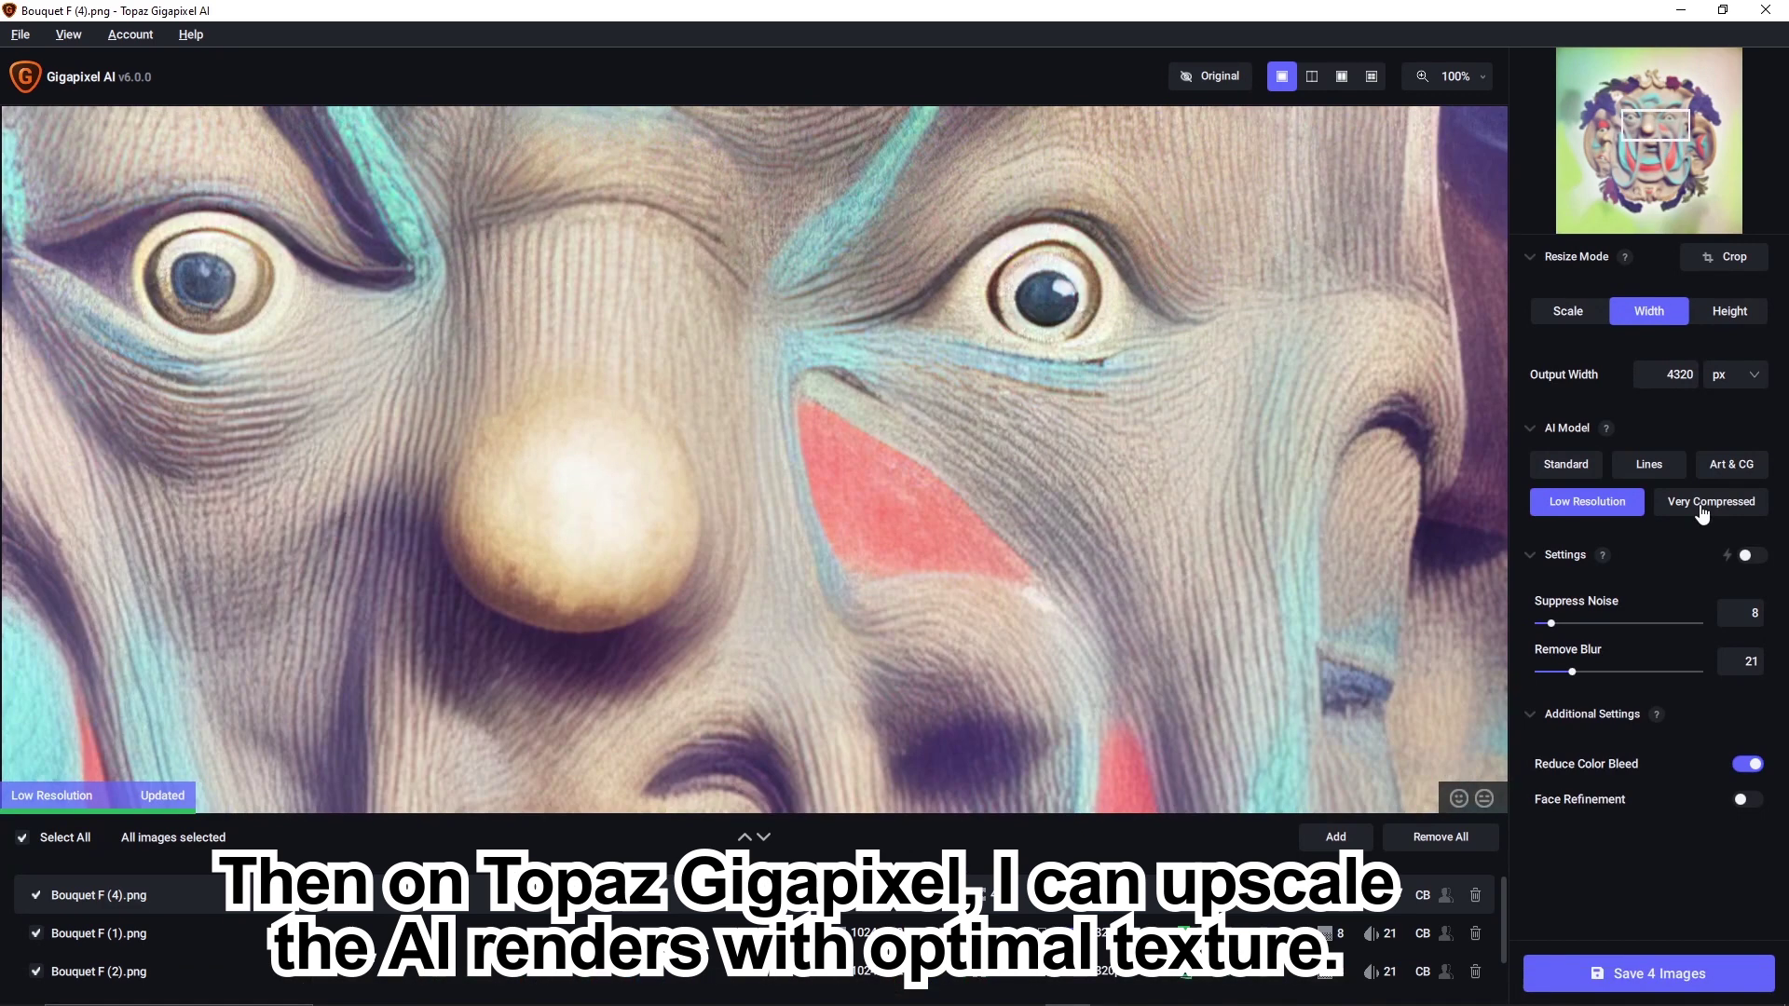
click(1710, 502)
click(1566, 464)
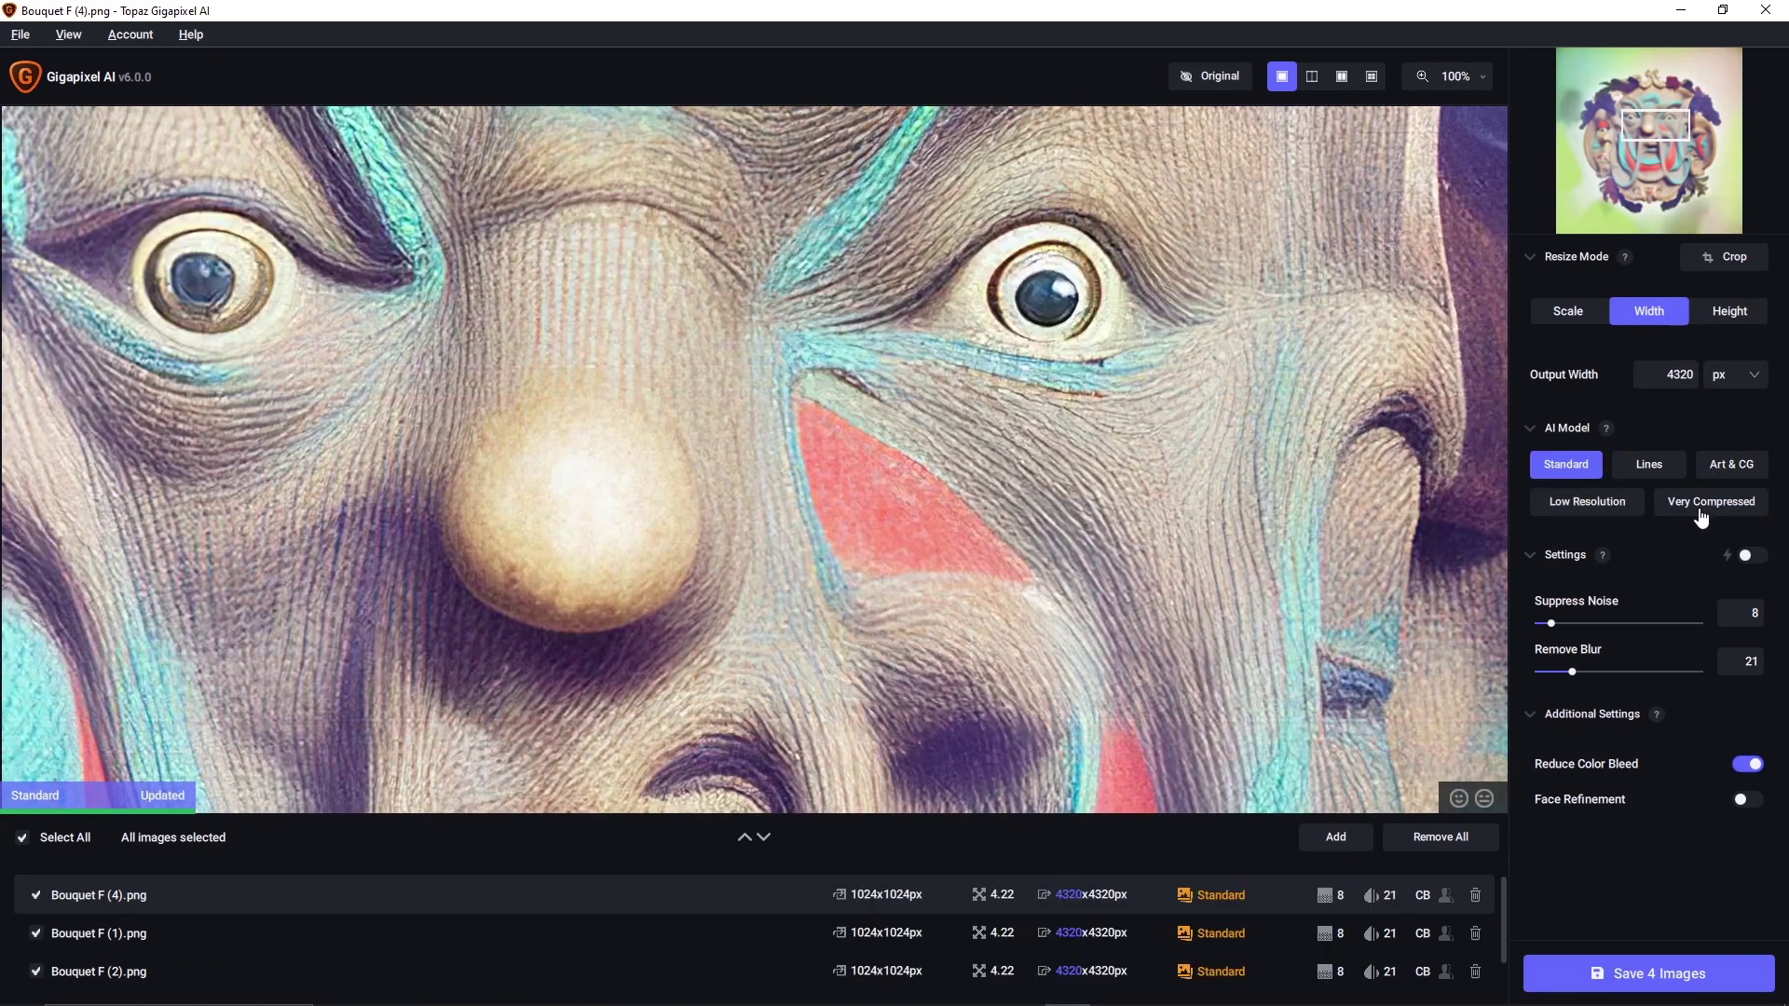
- Compare the Very Compressed model once more, return to Standard and save the four upscaled images
click(1710, 501)
click(1565, 466)
click(1672, 973)
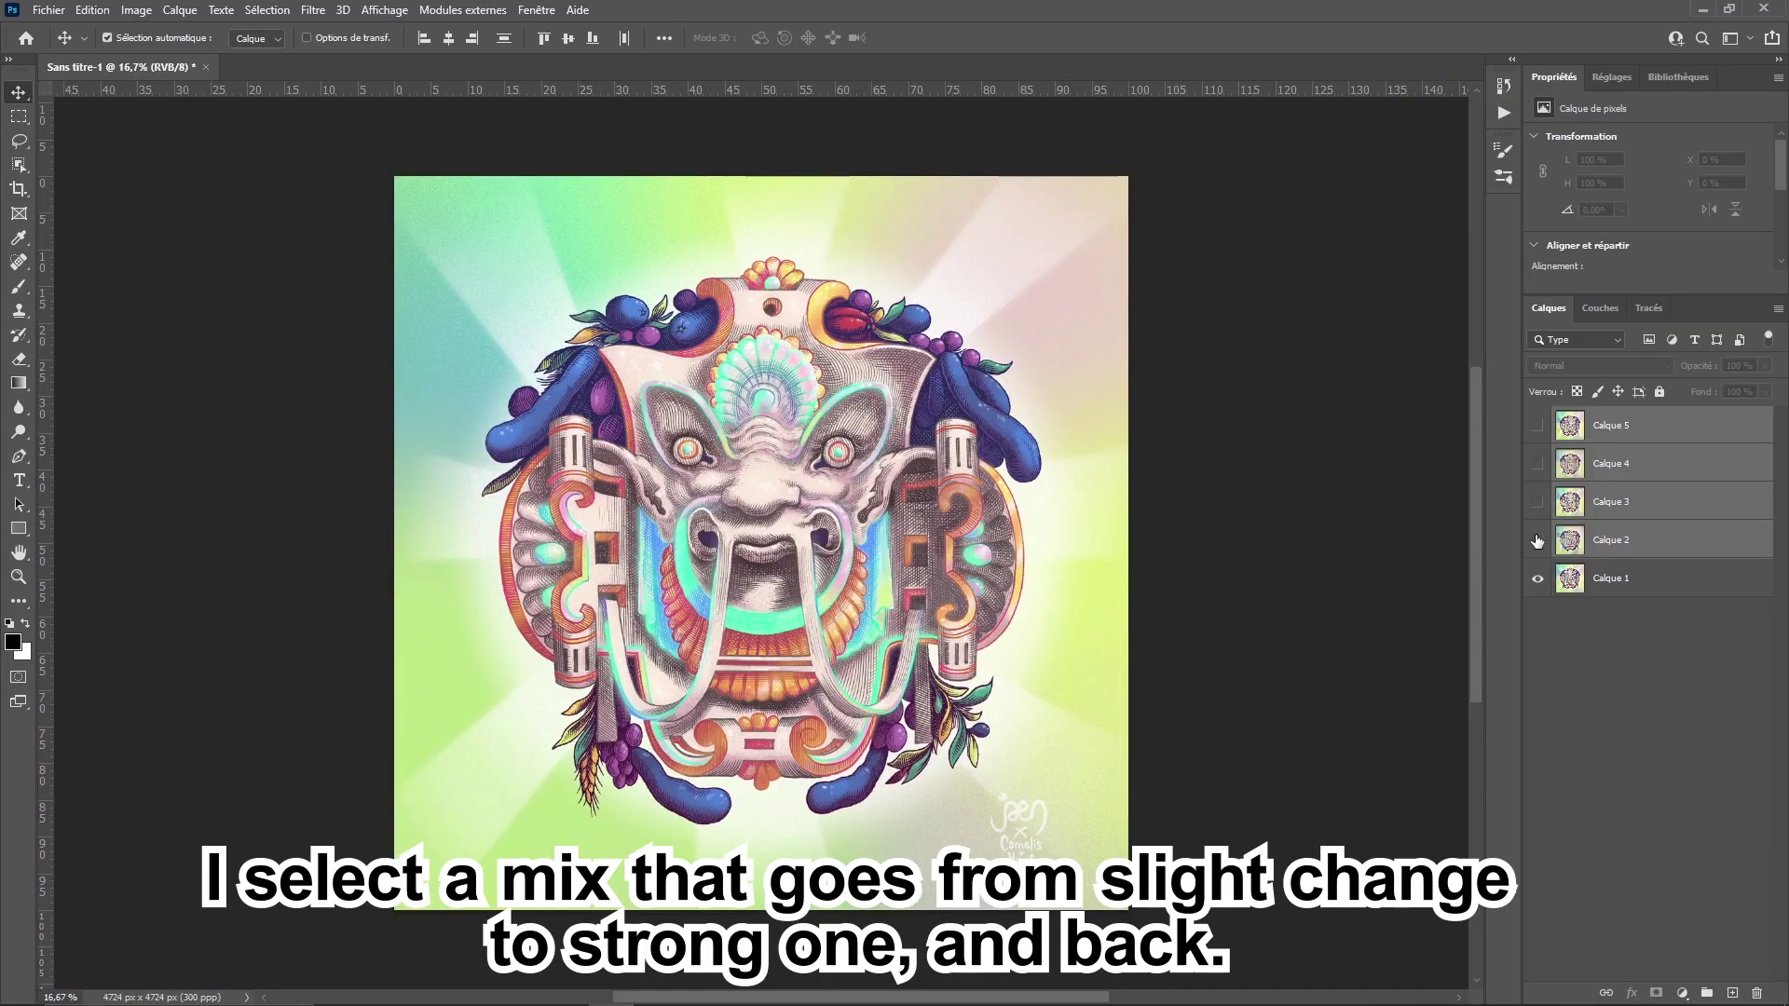
- Show the layers Calque 2 to Calque 5 one after another to compare the mascaron variants
click(1537, 540)
click(1537, 502)
click(1538, 464)
click(1537, 426)
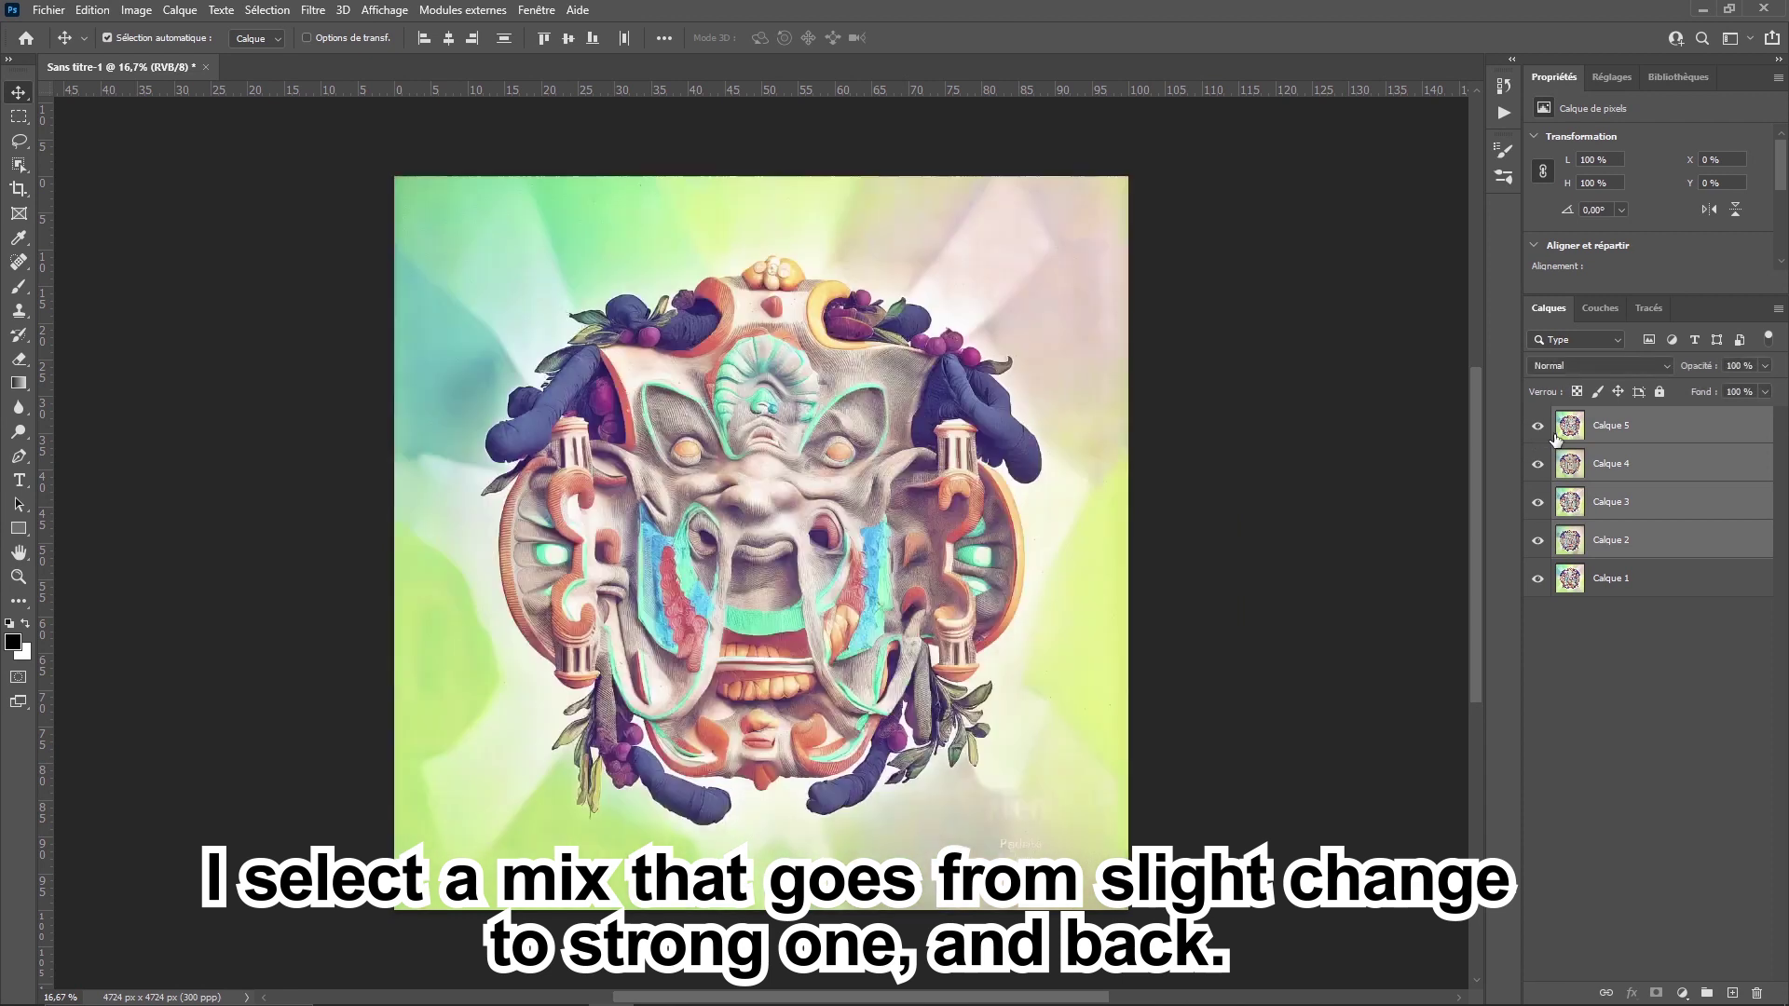
- Add a layer mask to Calque 5 and select the mascaron's silhouette, including the lower leaves, with the automatic selection tools
click(1604, 430)
click(1655, 989)
drag(589, 212, 690, 258)
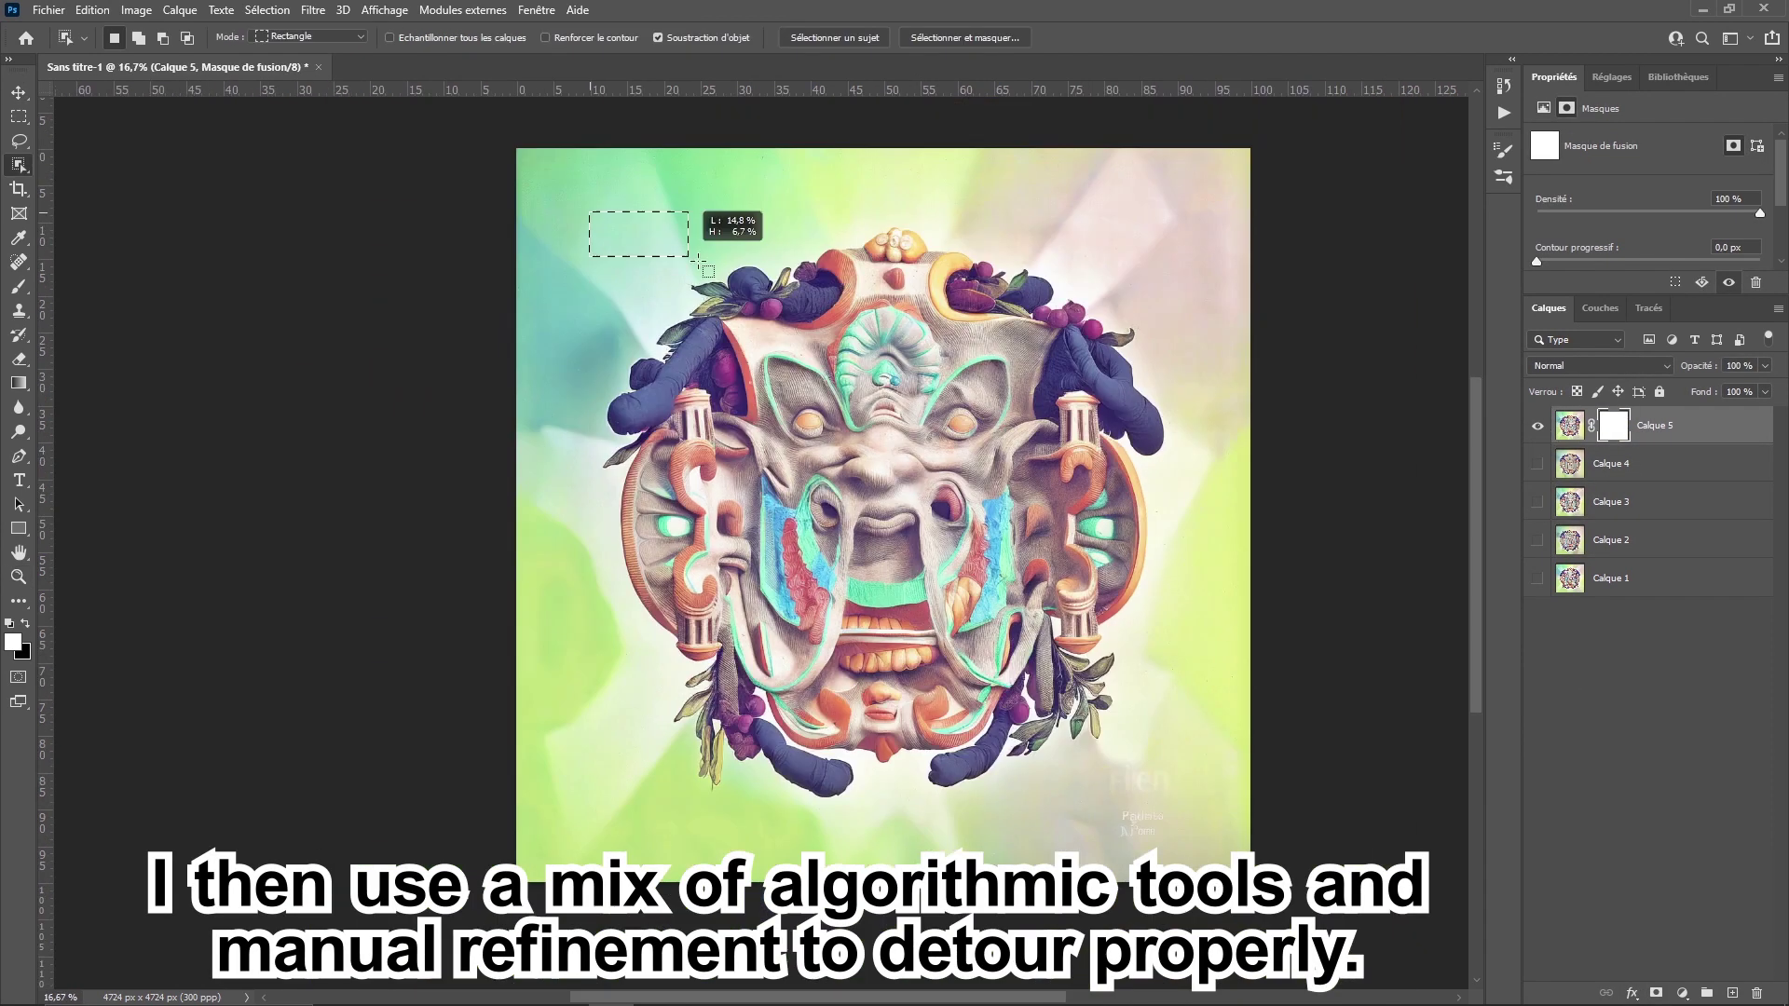
scroll(718, 763, up, 4)
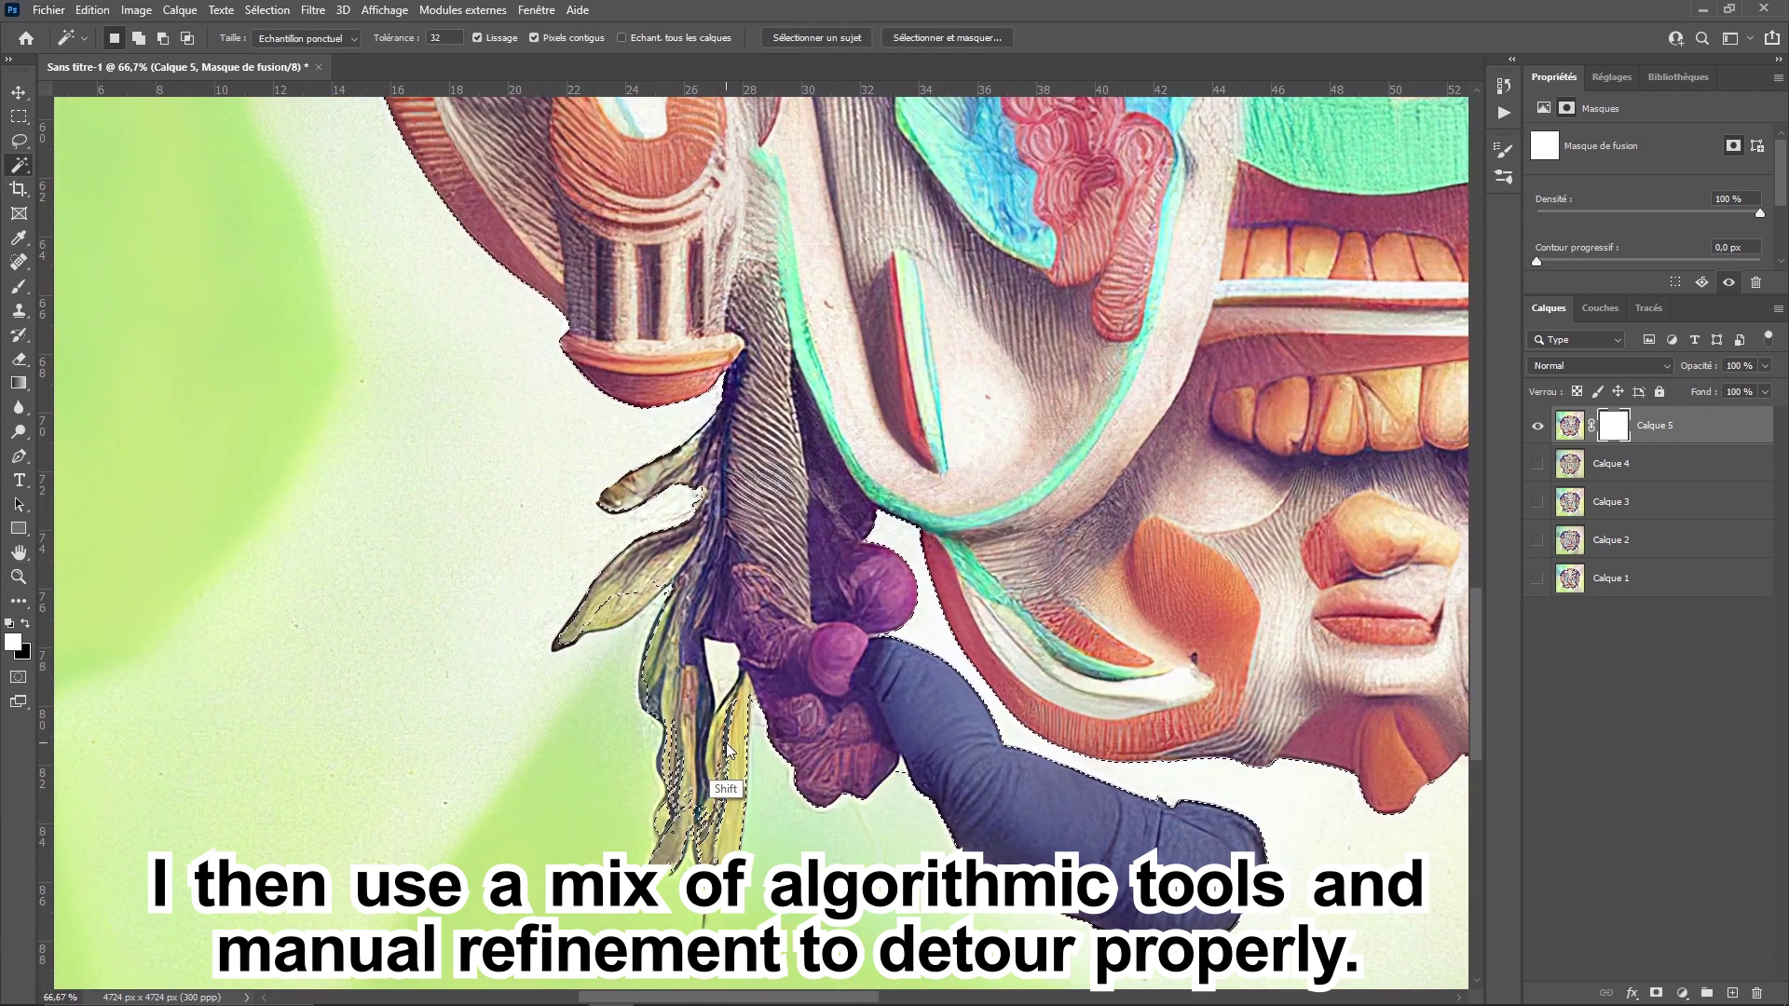
- Invert the selection, fill the Calque 5 mask with black to hide the background, and deselect
key(b)
key(ctrl+shift+i)
key(ctrl+BackSpace)
key(ctrl+d)
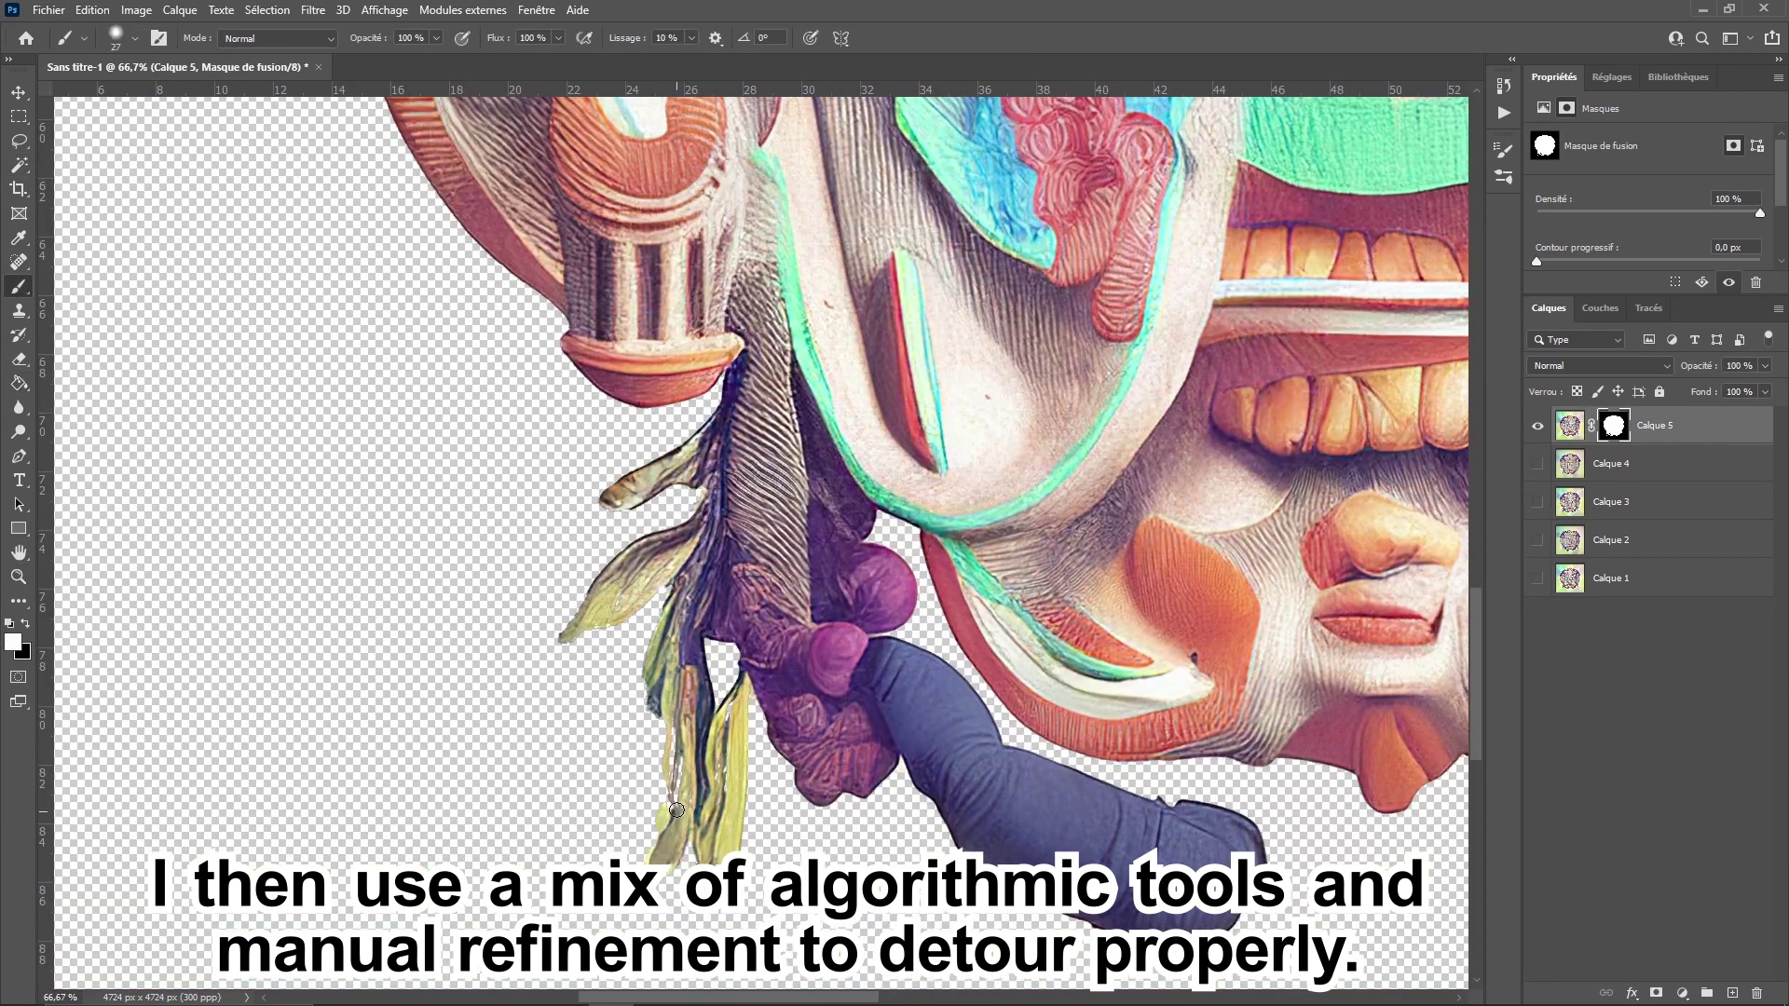
- Add a black-filled layer beneath all the others as a contrast backdrop, then return to Calque 5's mask around the leaves
key(x)
scroll(666, 880, right, 10)
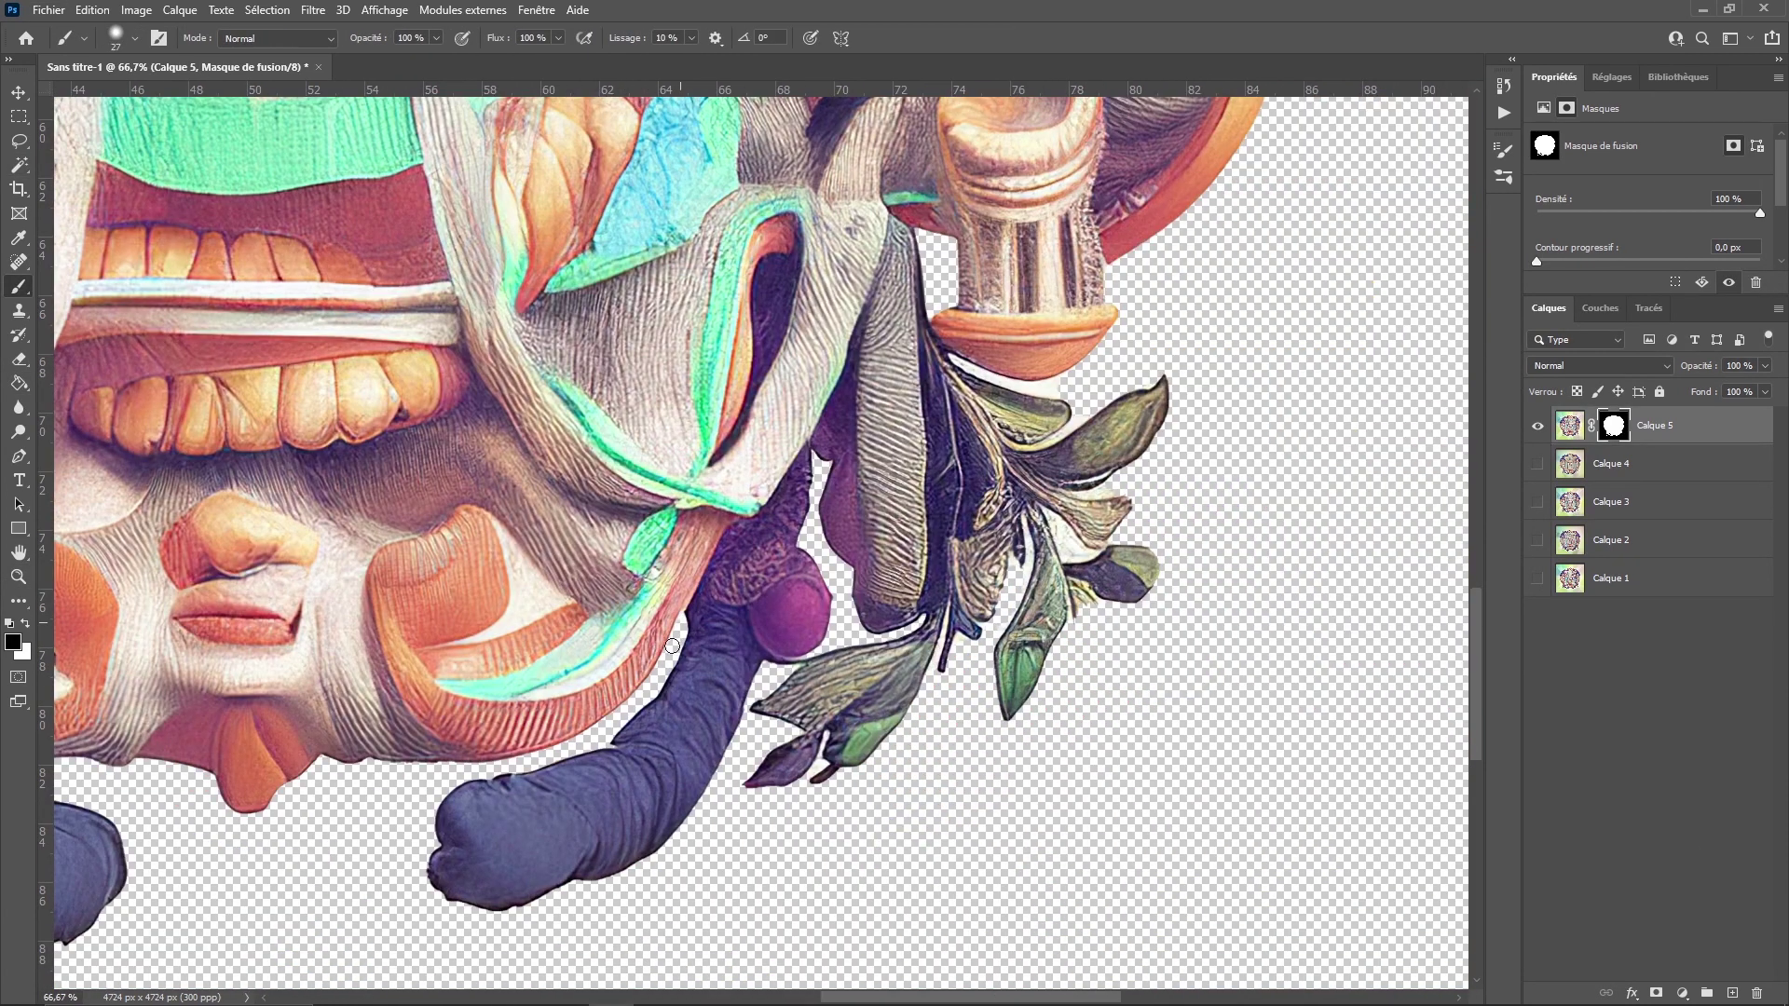
key(ctrl+shift+alt+n)
key(ctrl+shift+bracketleft)
key(alt+BackSpace)
key(alt+period)
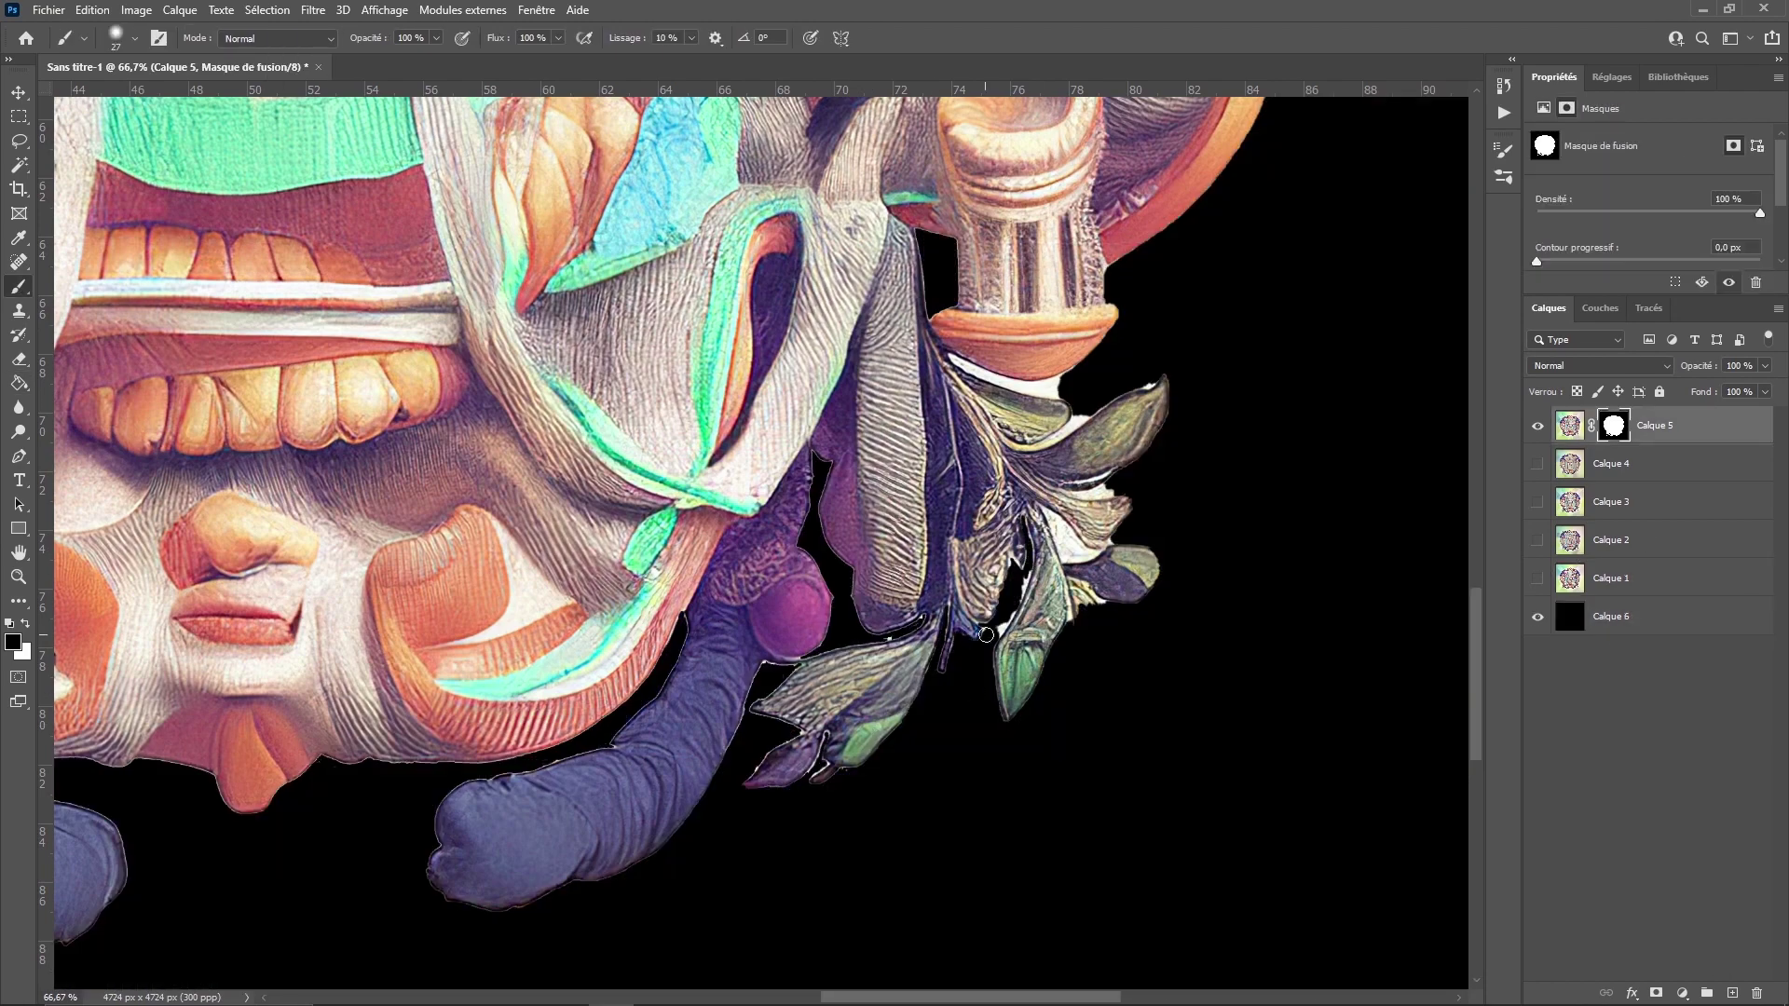
key(z)
drag(1051, 515, 971, 731)
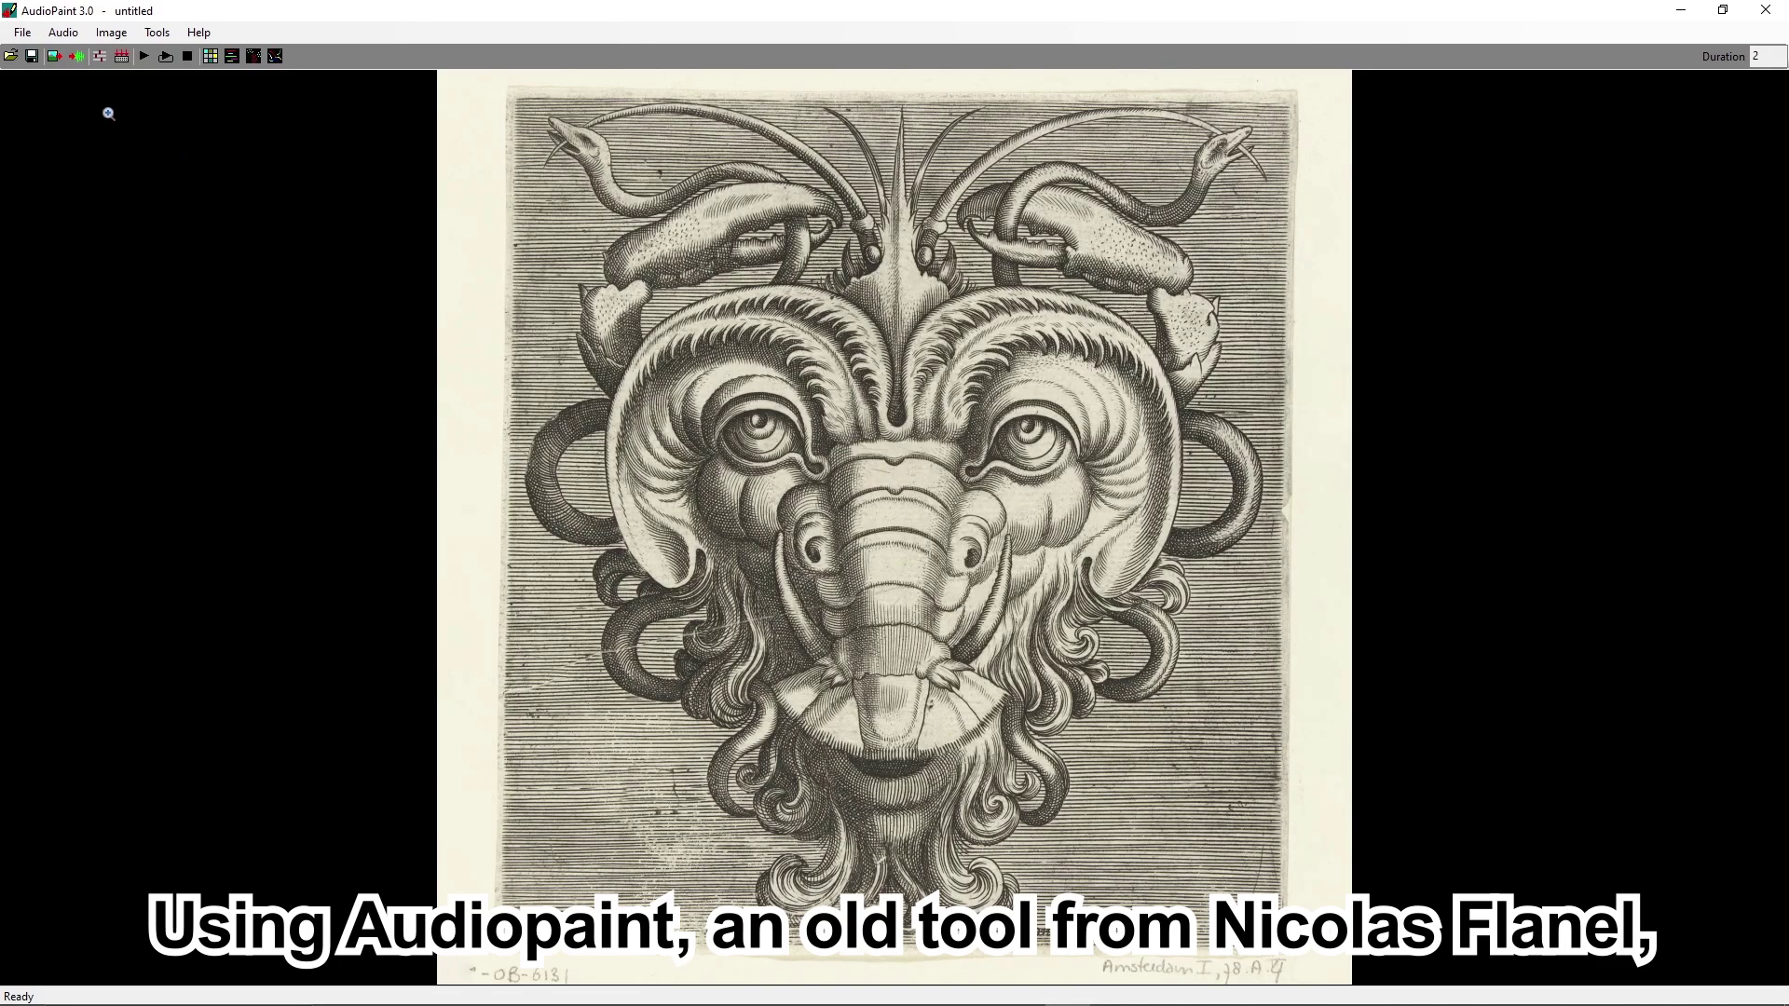
- In AudioPaint, accept the audio settings with a sine wave, a linear 0 to 11025 Hz scale and a duration of 2
click(101, 58)
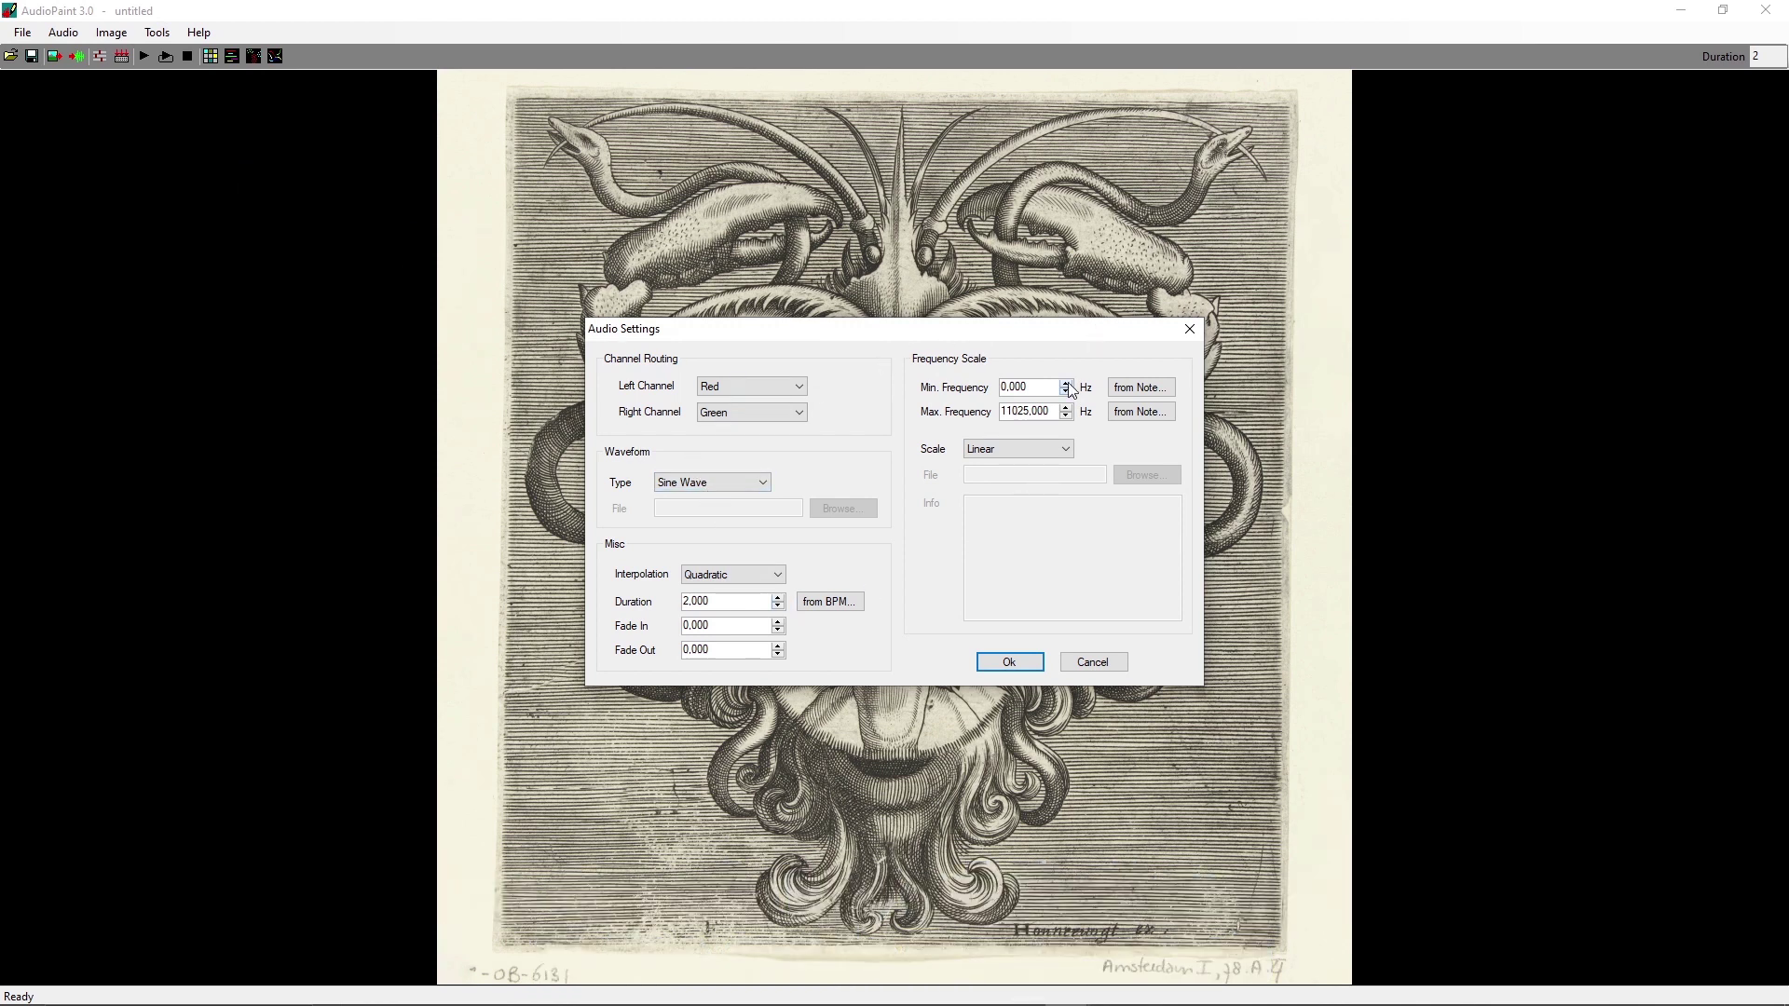
click(1009, 661)
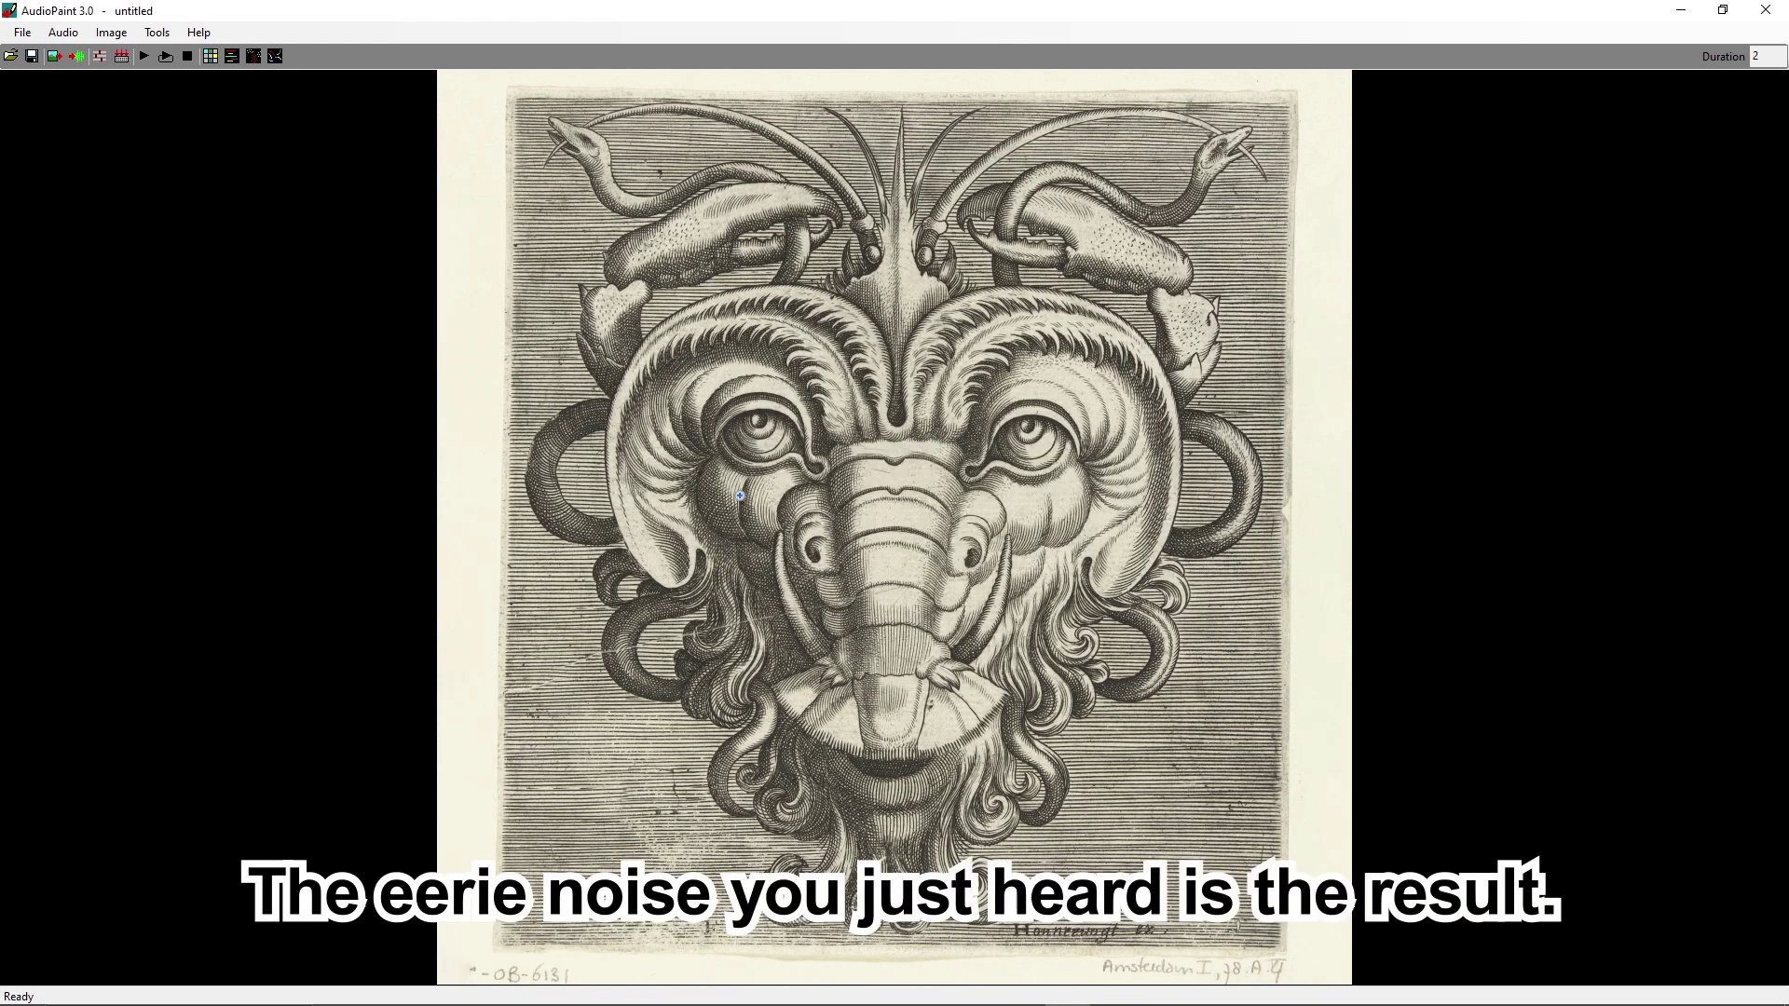
- In Spectrogram, open Audiopaint 16.wav and analyze it with a linear frequency scale and a 4096-point FFT
mouse_move(1047, 1002)
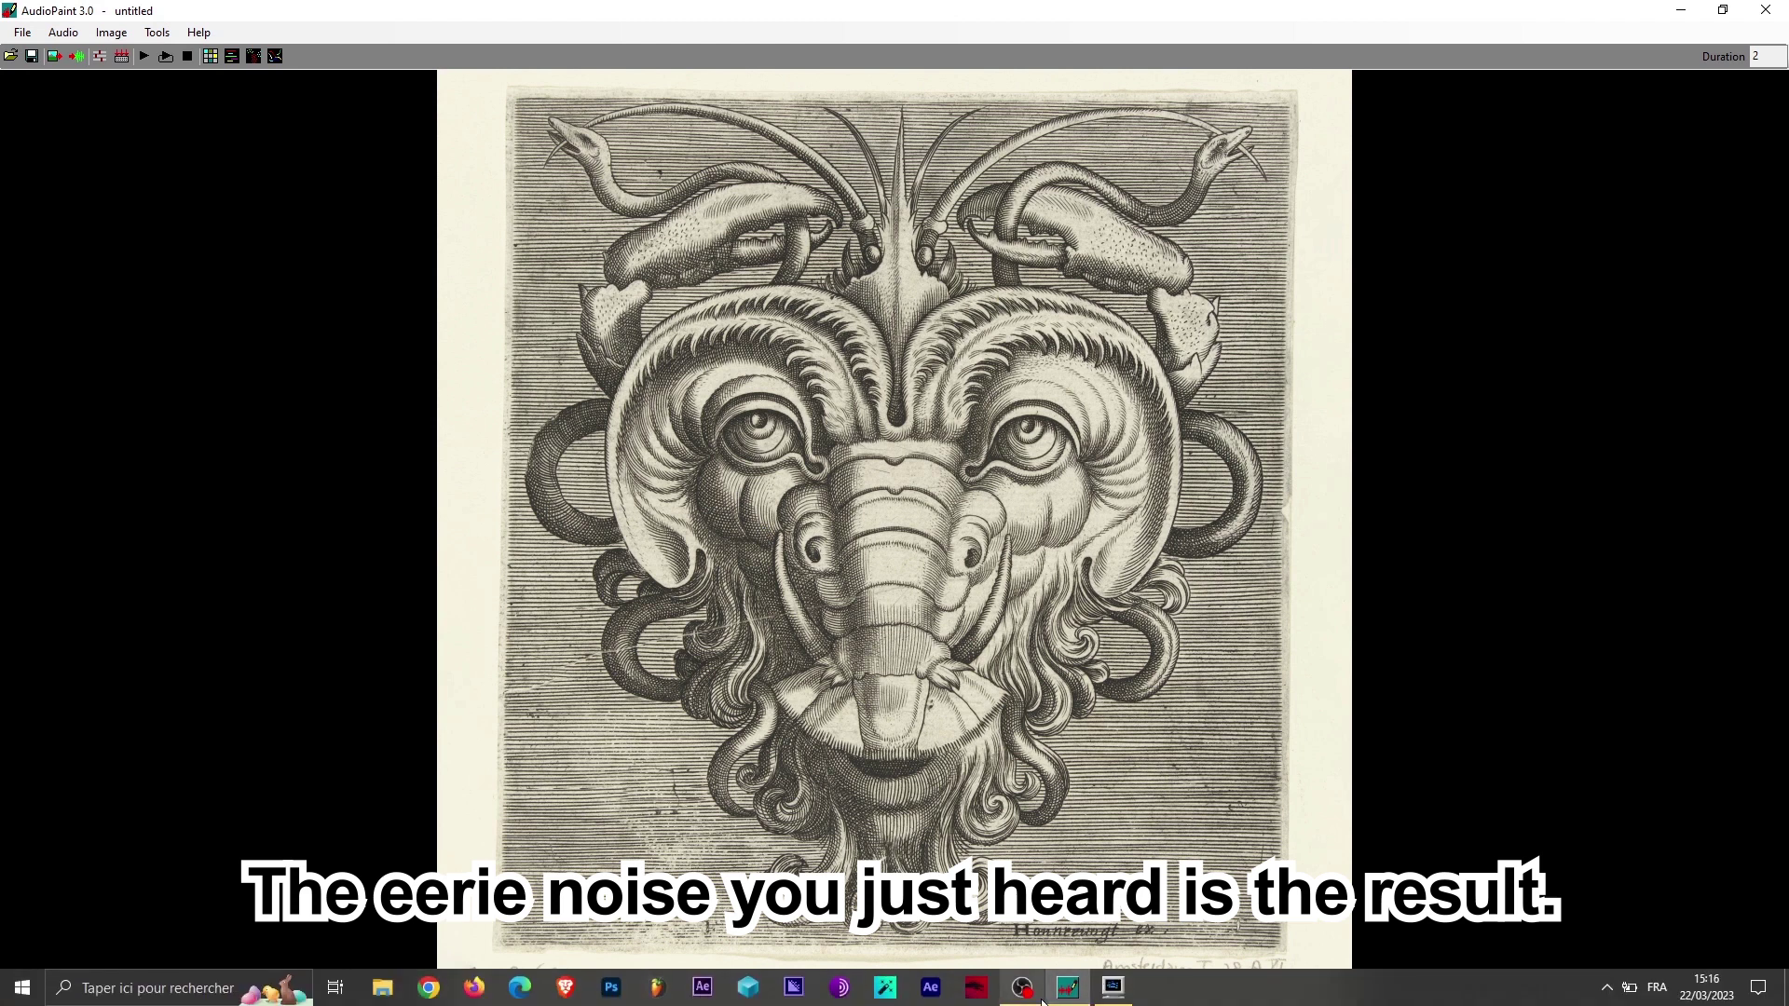
click(1111, 993)
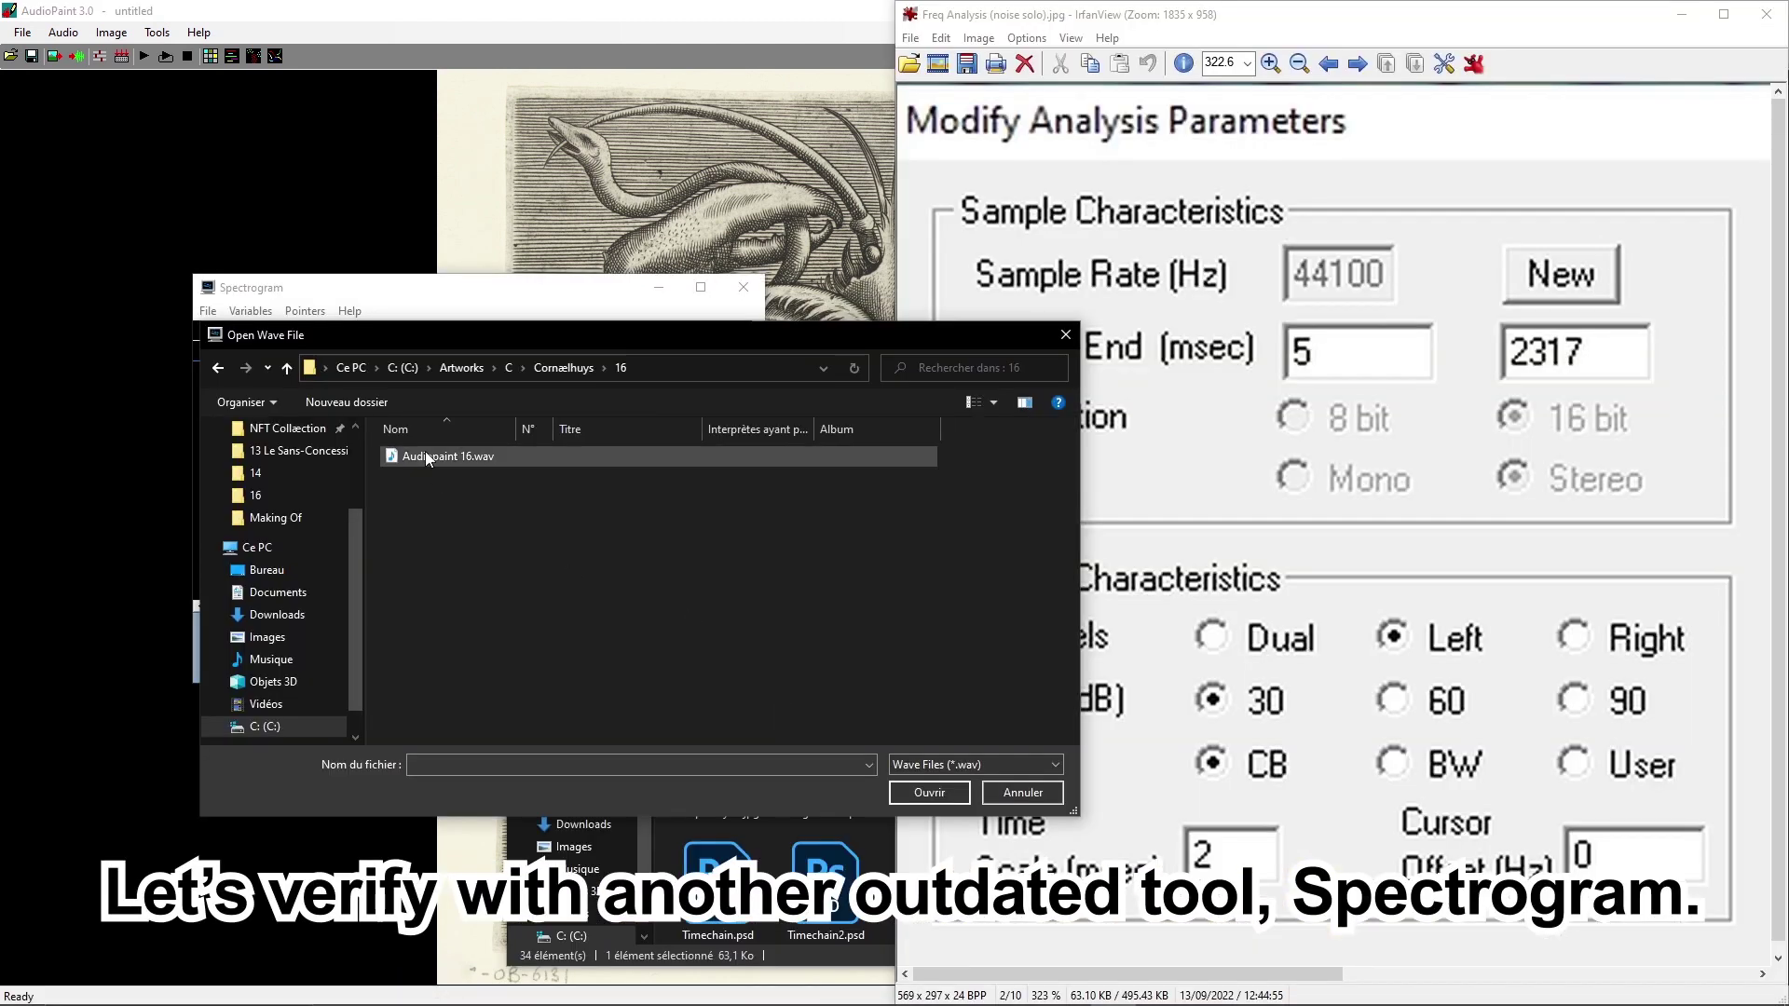
double_click(427, 455)
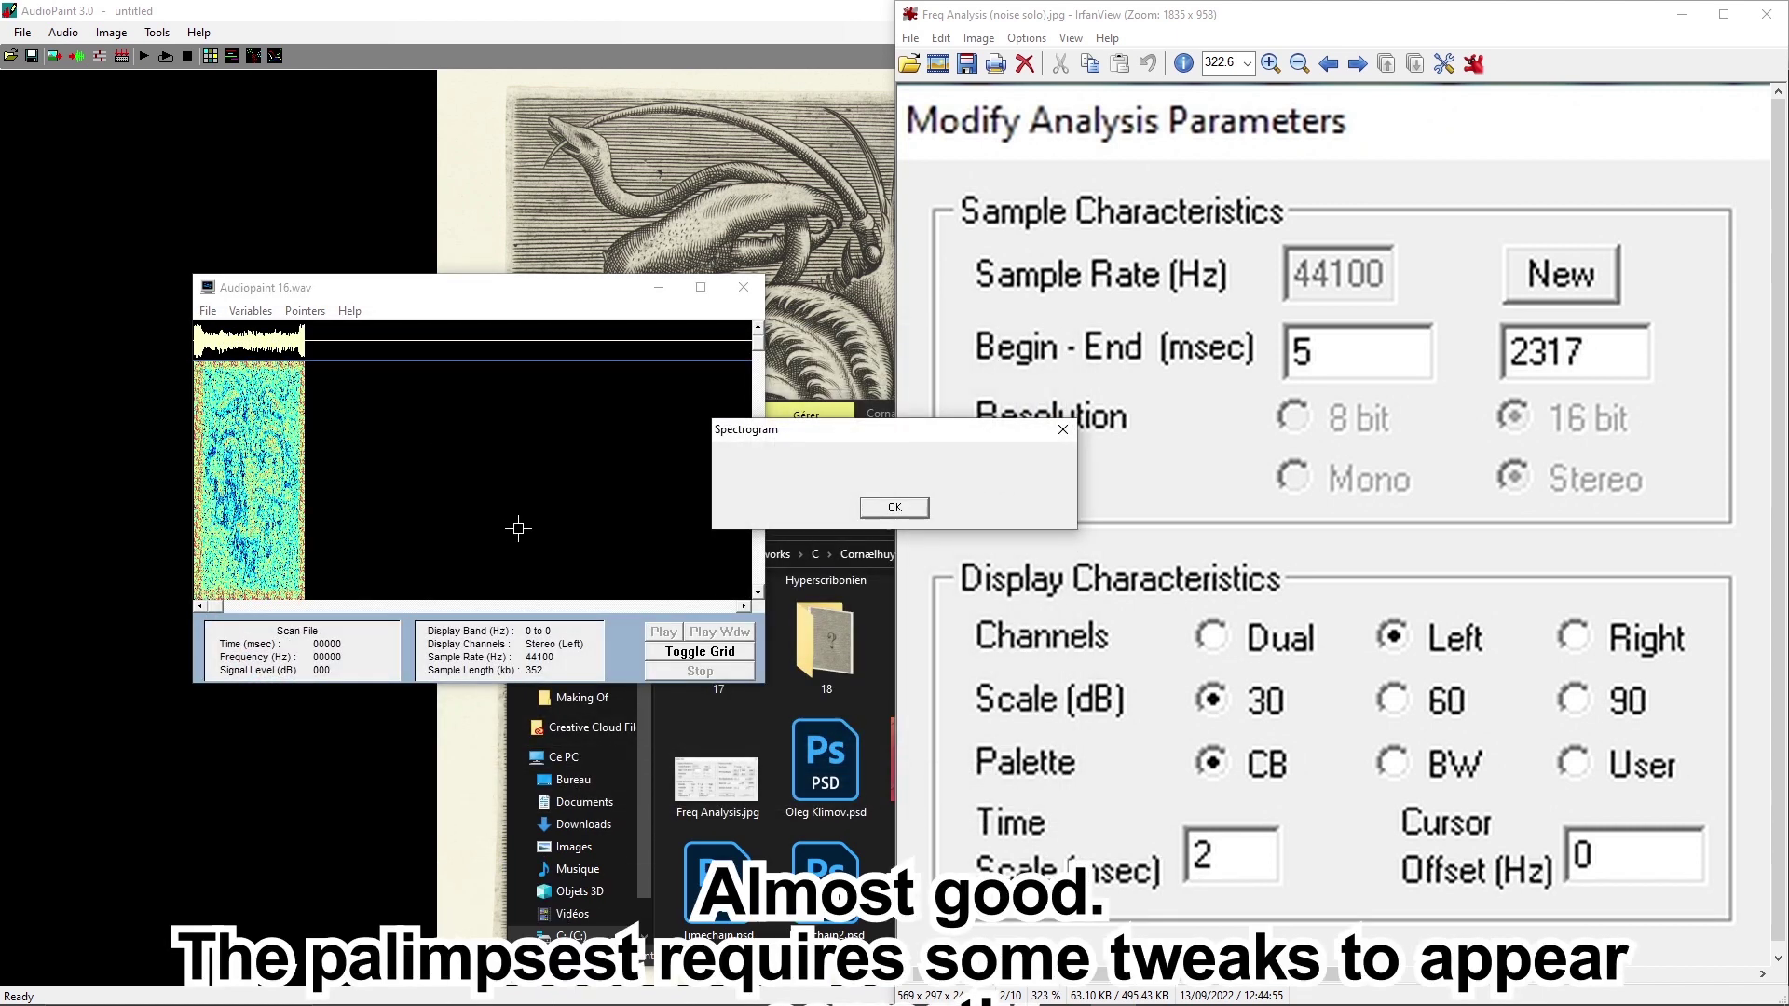
key(Return)
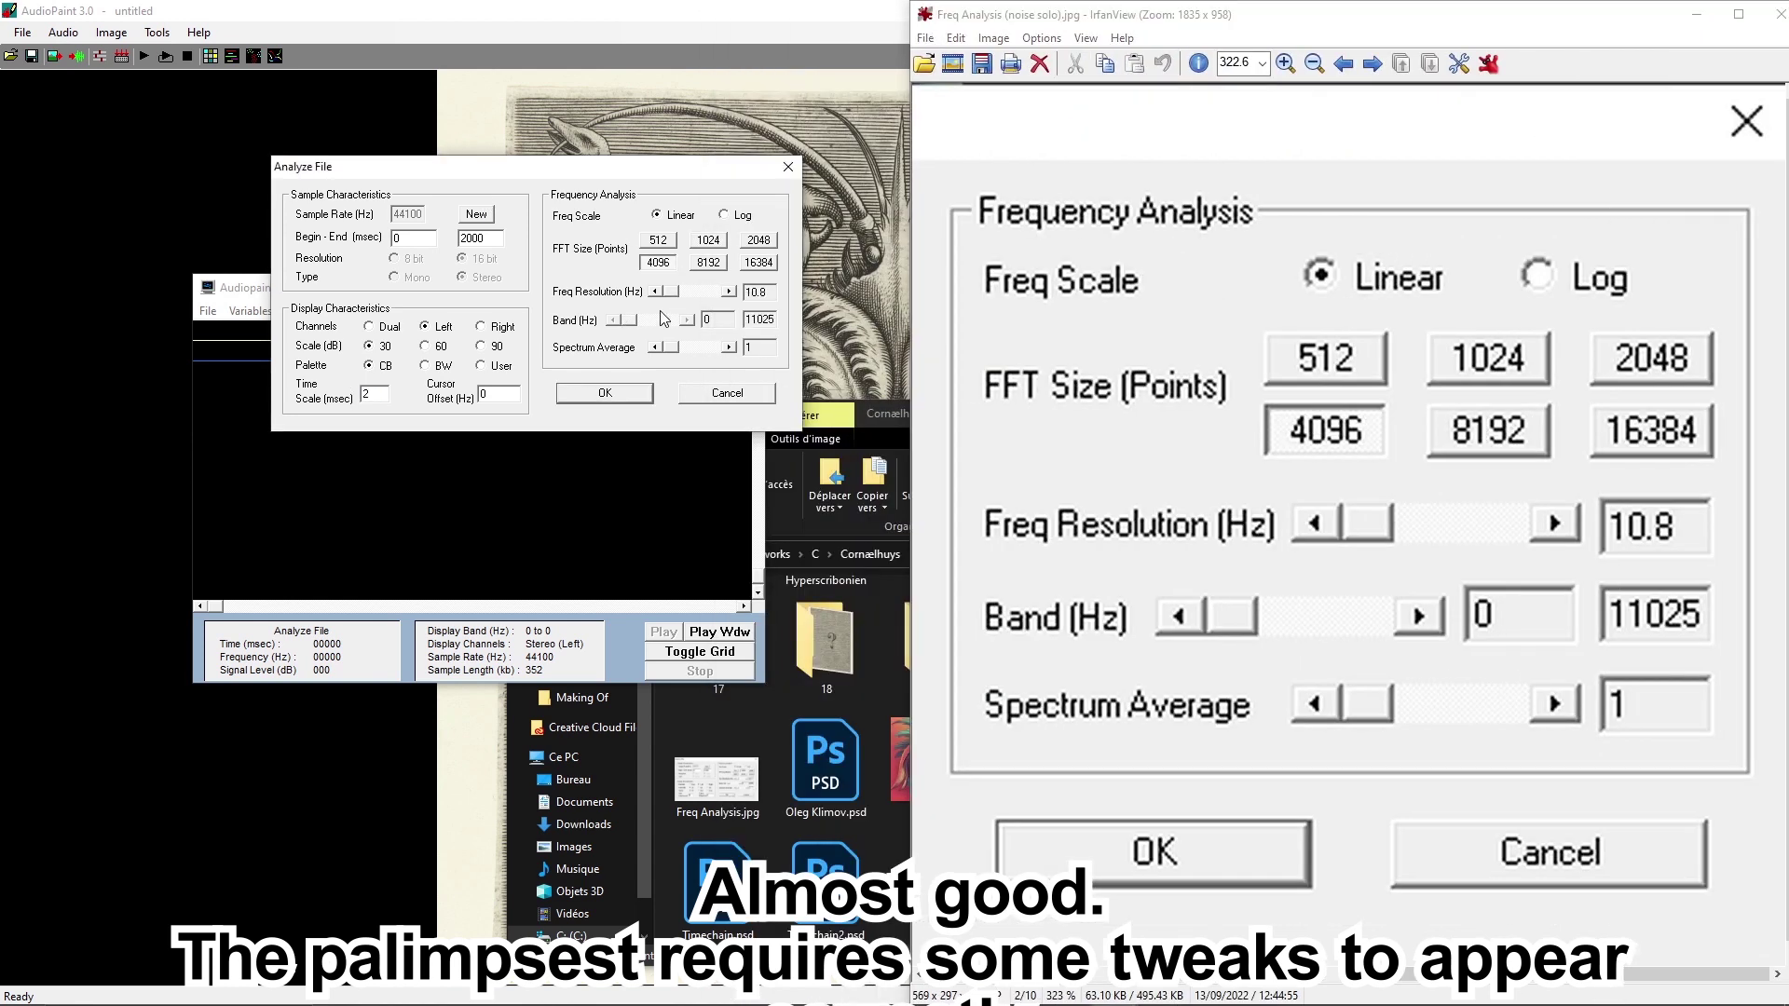
key(Return)
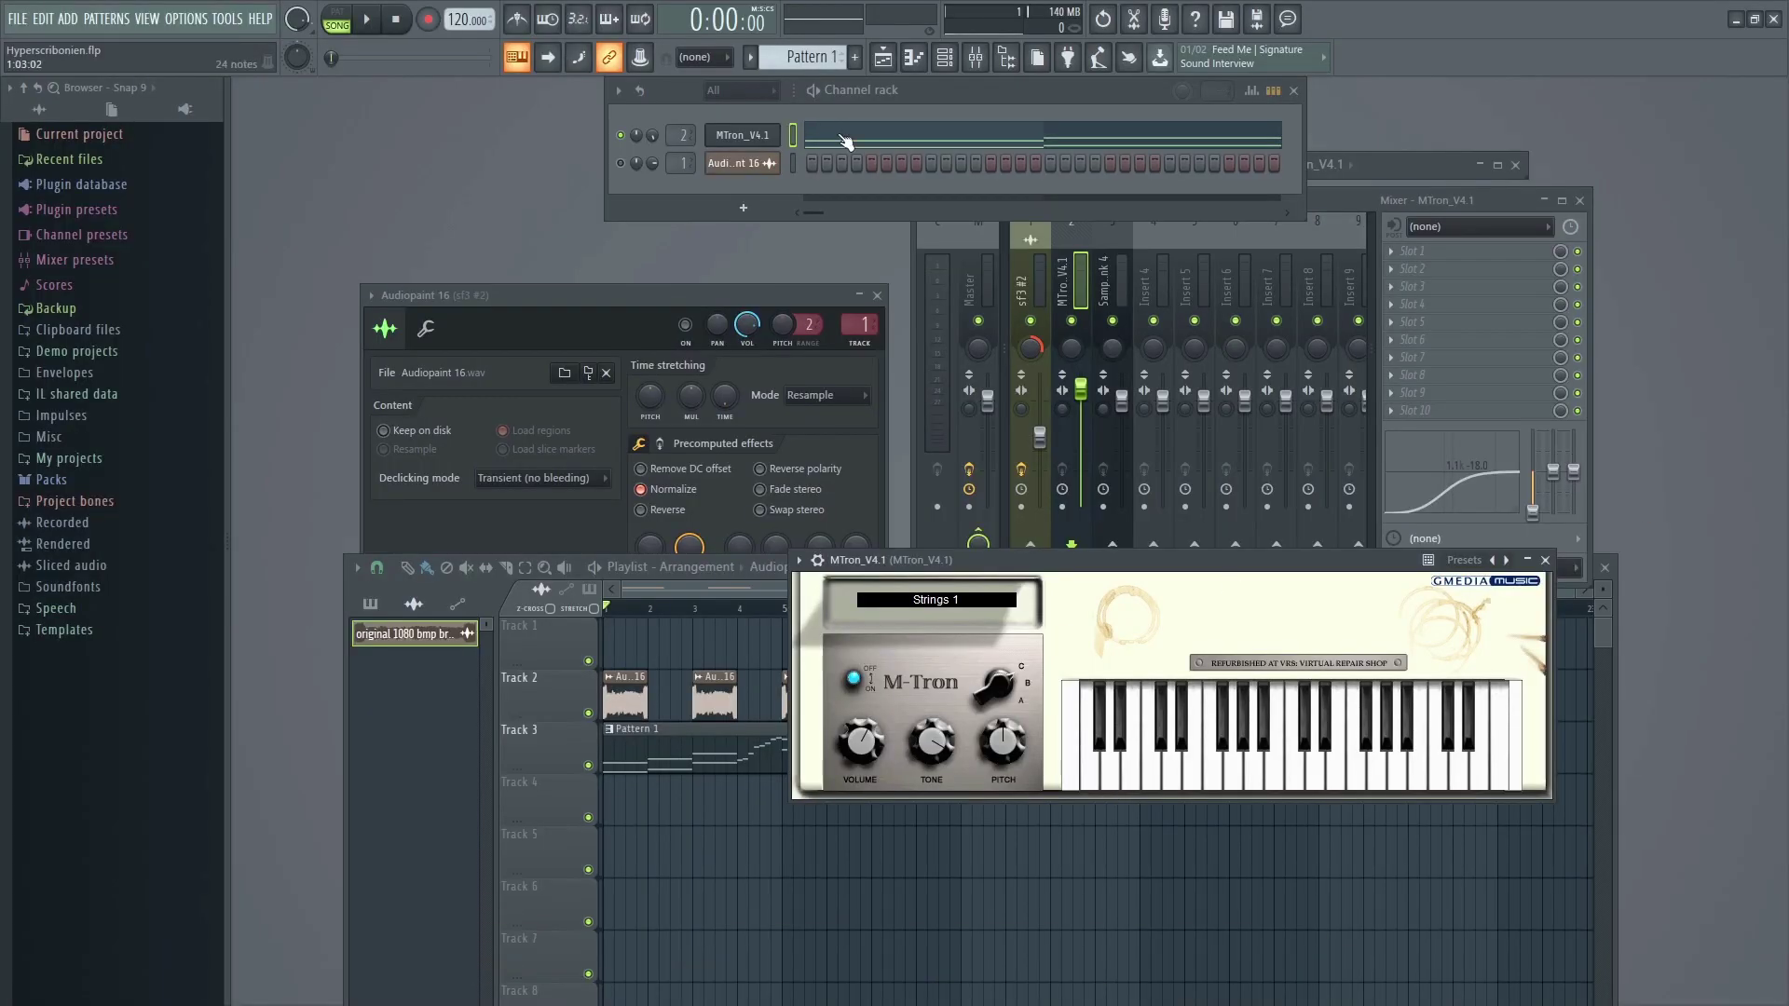
- In FL Studio, open the MTron_V4.1 piano roll, fit the whole melody in view and audition the lower keys
click(845, 142)
drag(1771, 105, 1237, 113)
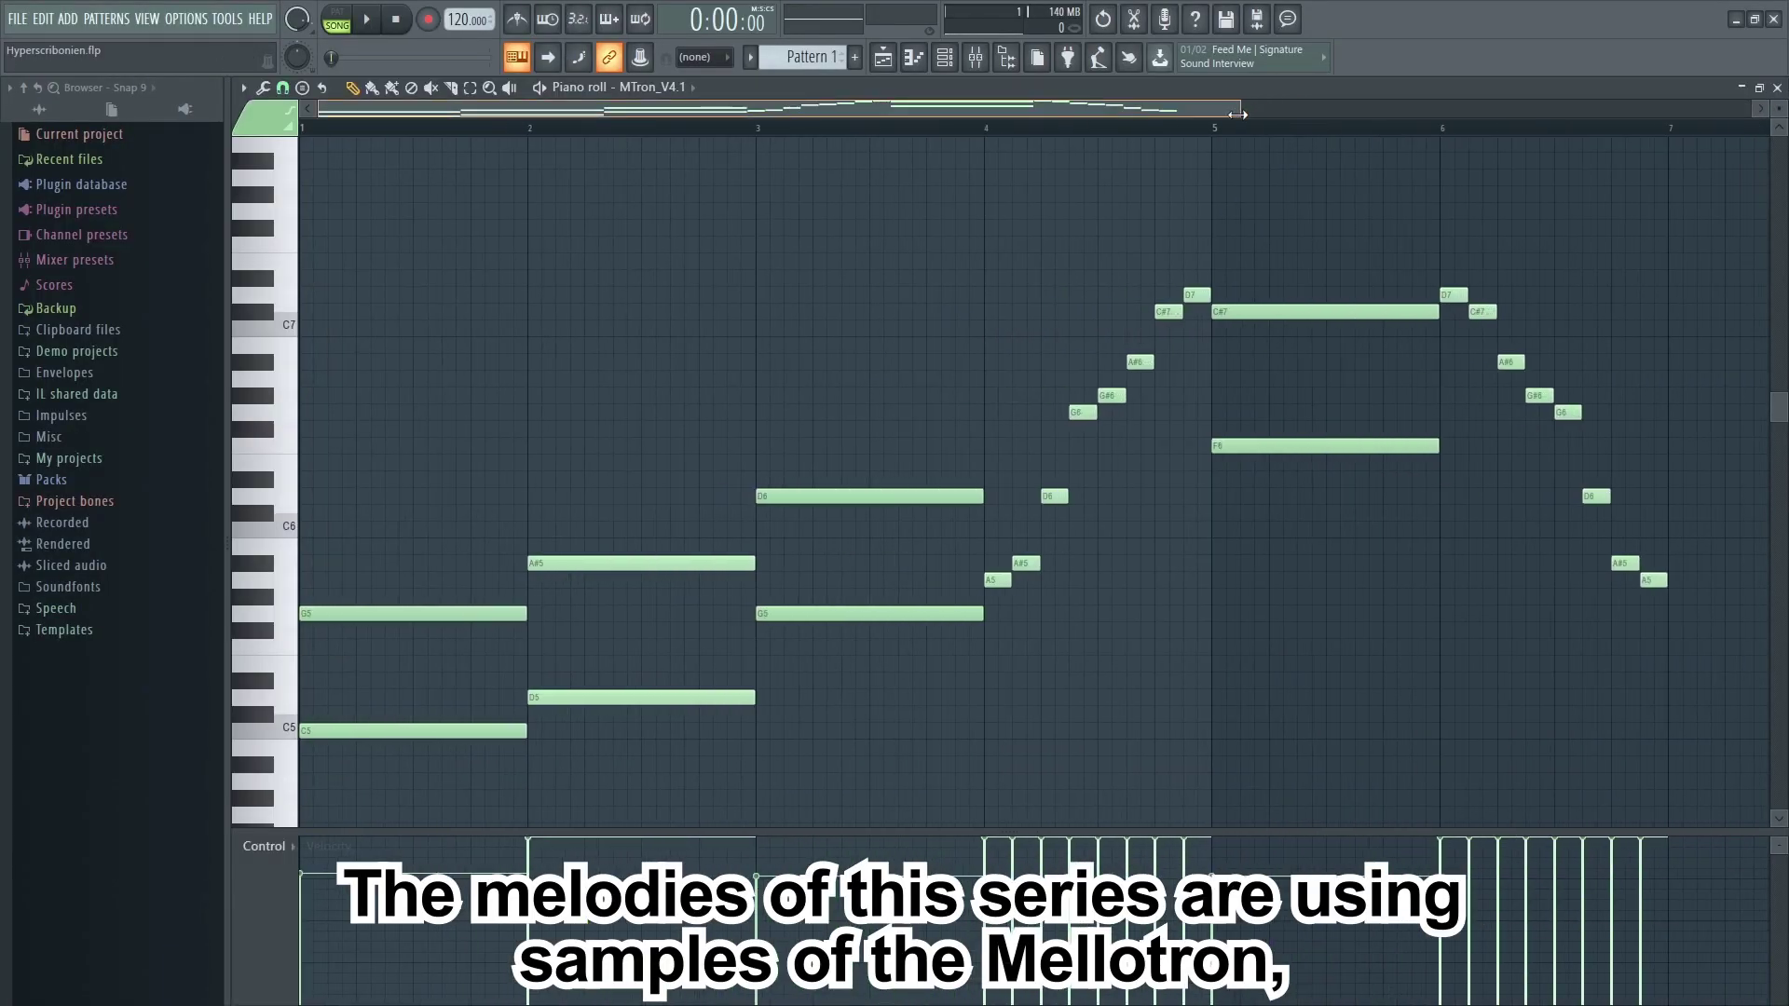
scroll(326, 633, down, 5)
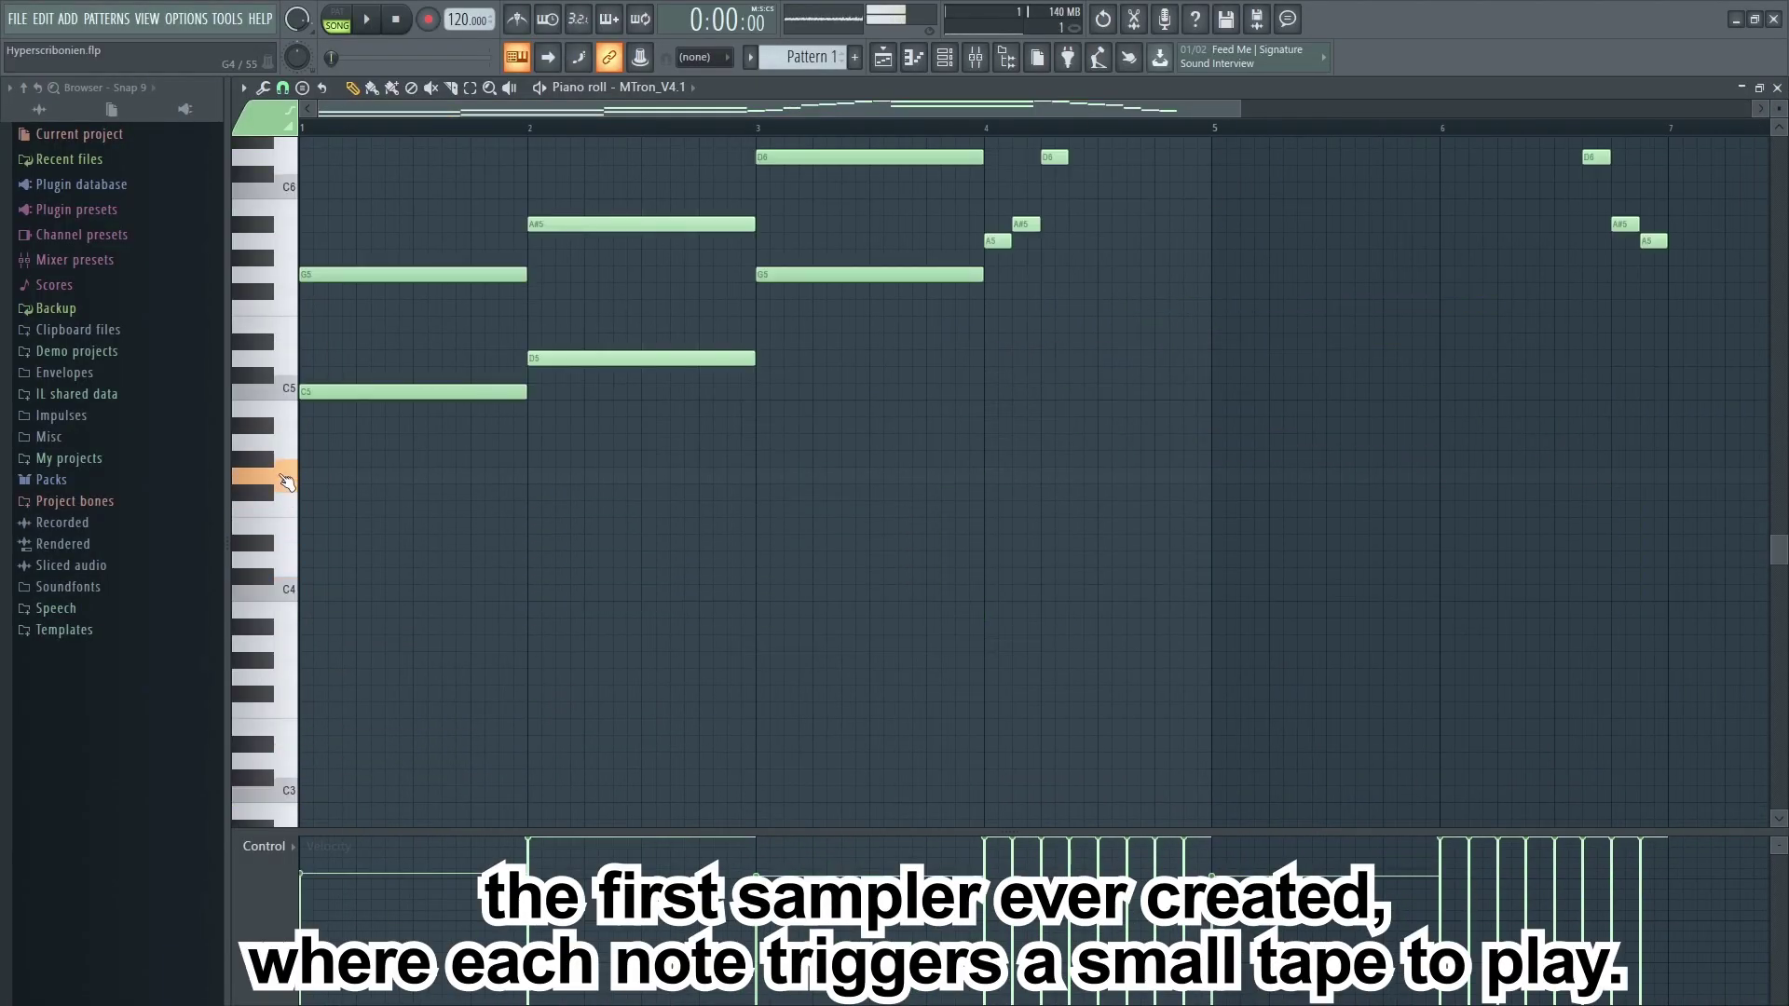
click(256, 502)
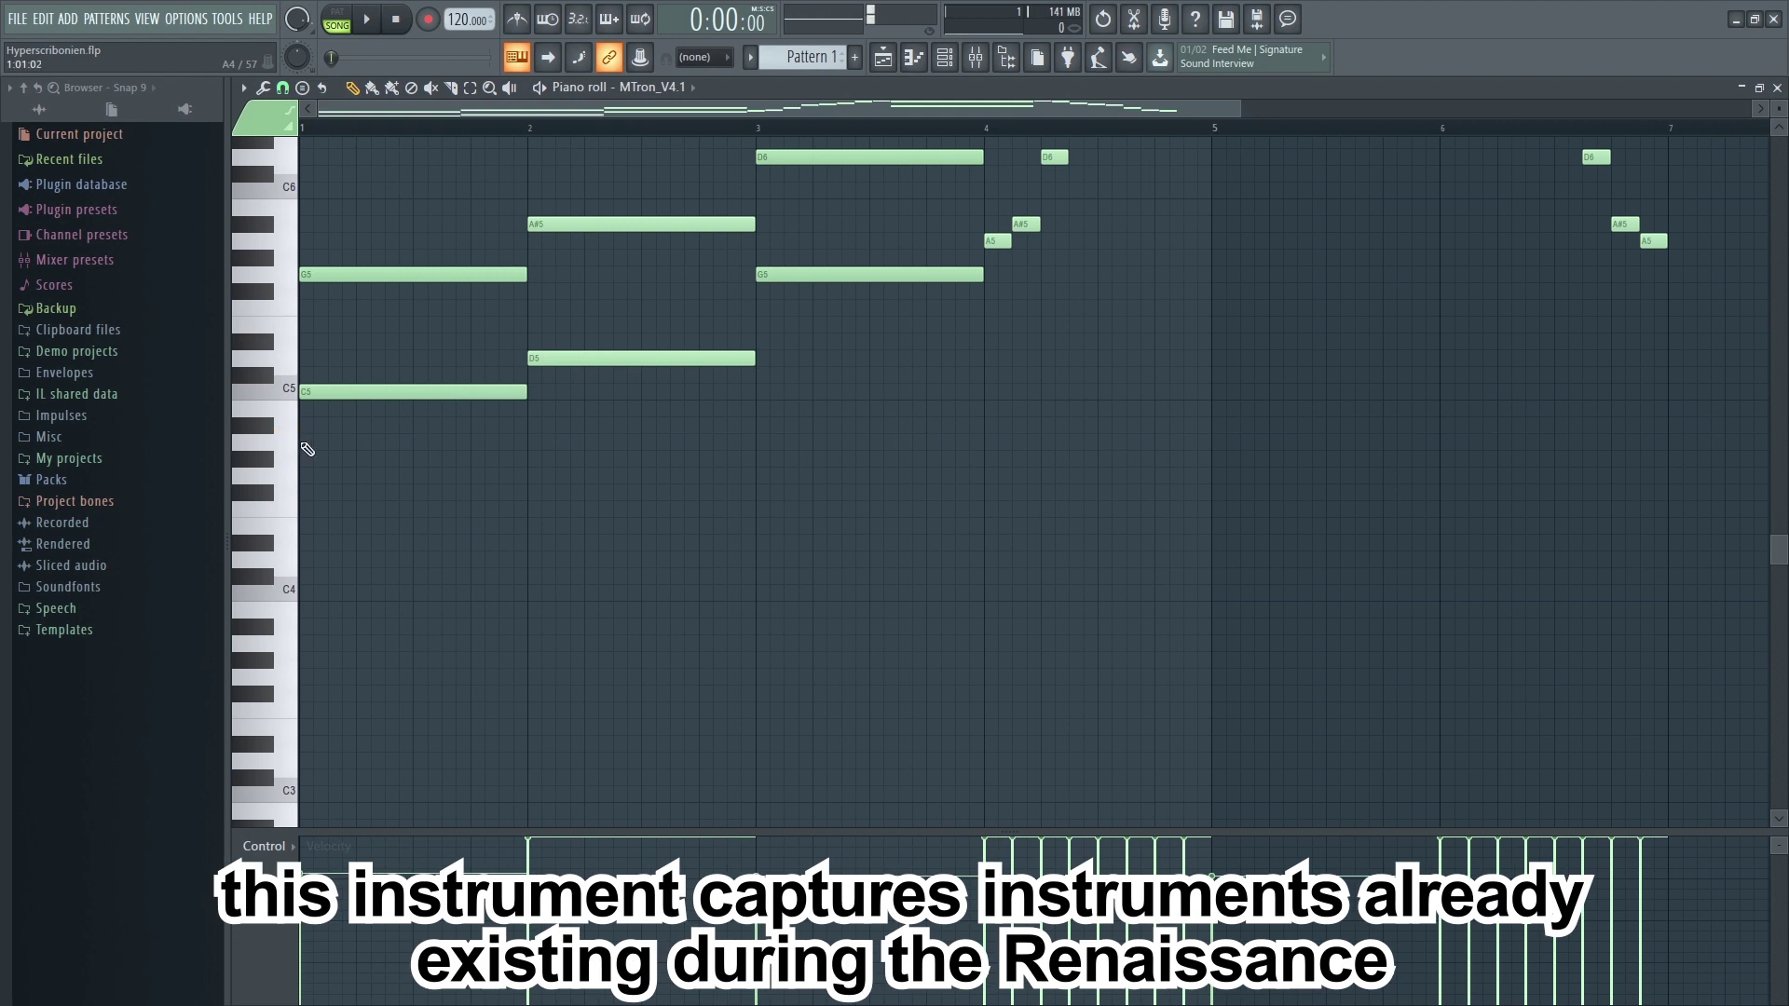
click(410, 391)
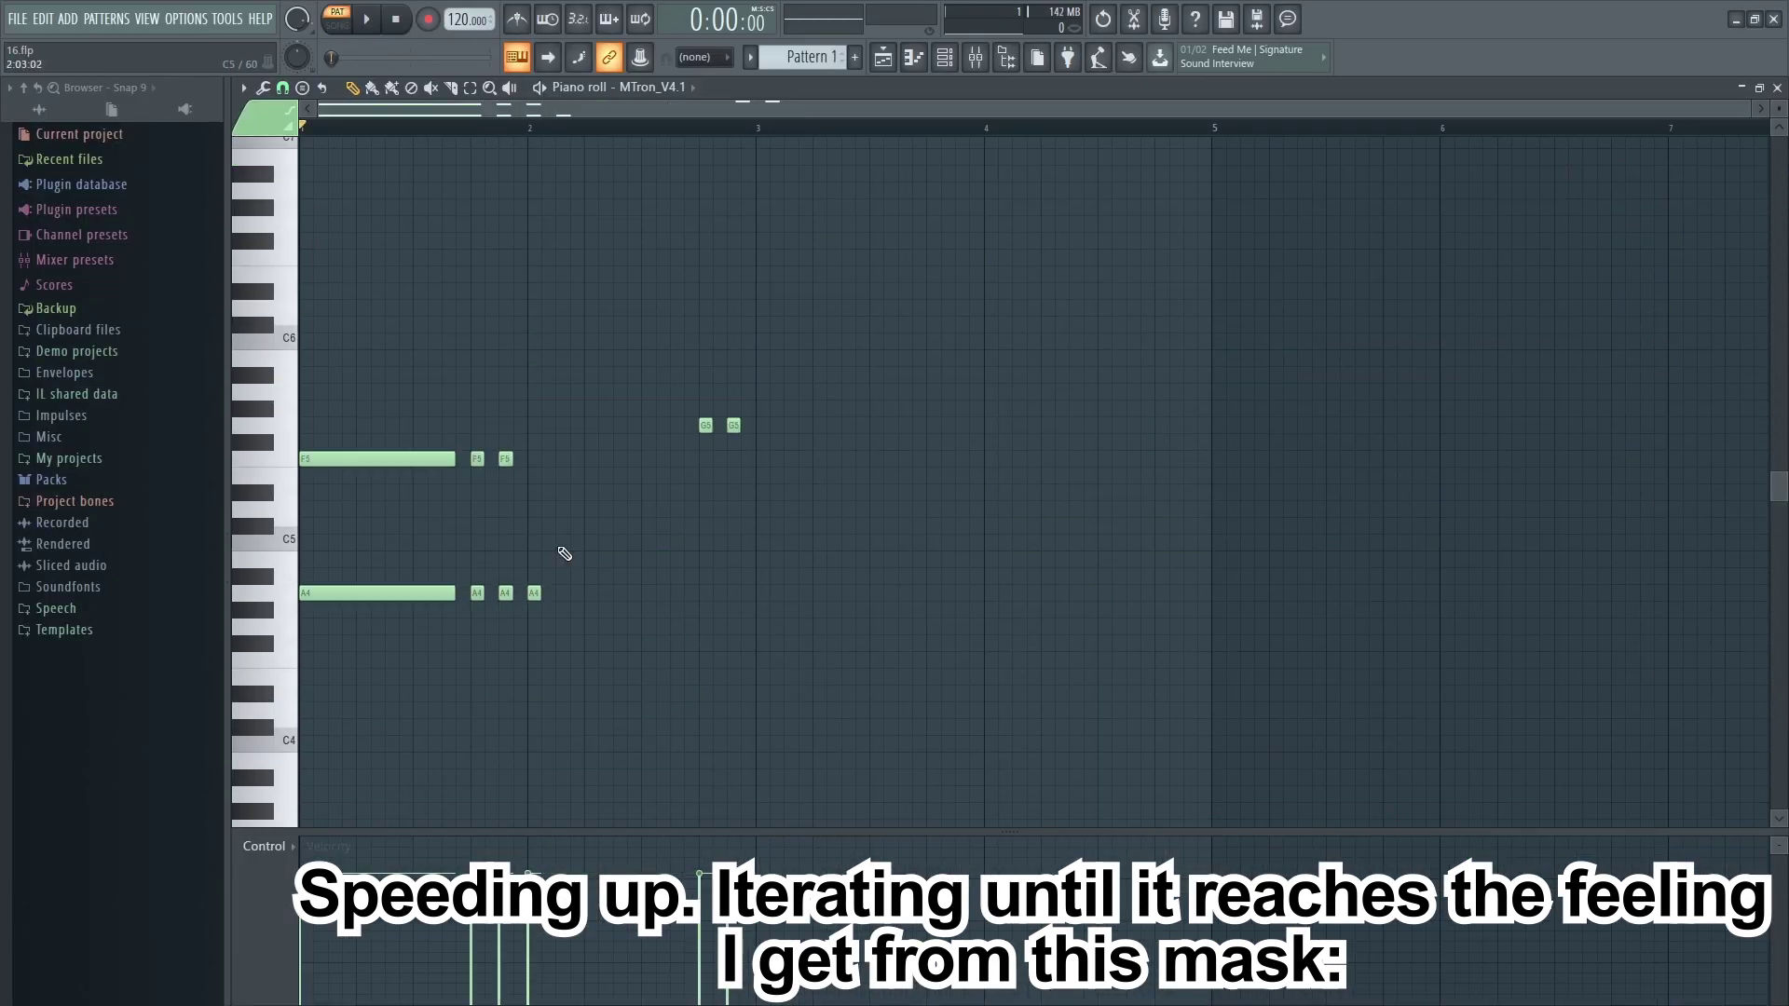
- Add a run of short notes through bar 2 and long G#5 and D#6 chord notes in bar 3 of the MTron_V4.1 pattern
click(733, 556)
click(662, 236)
click(676, 387)
key(space)
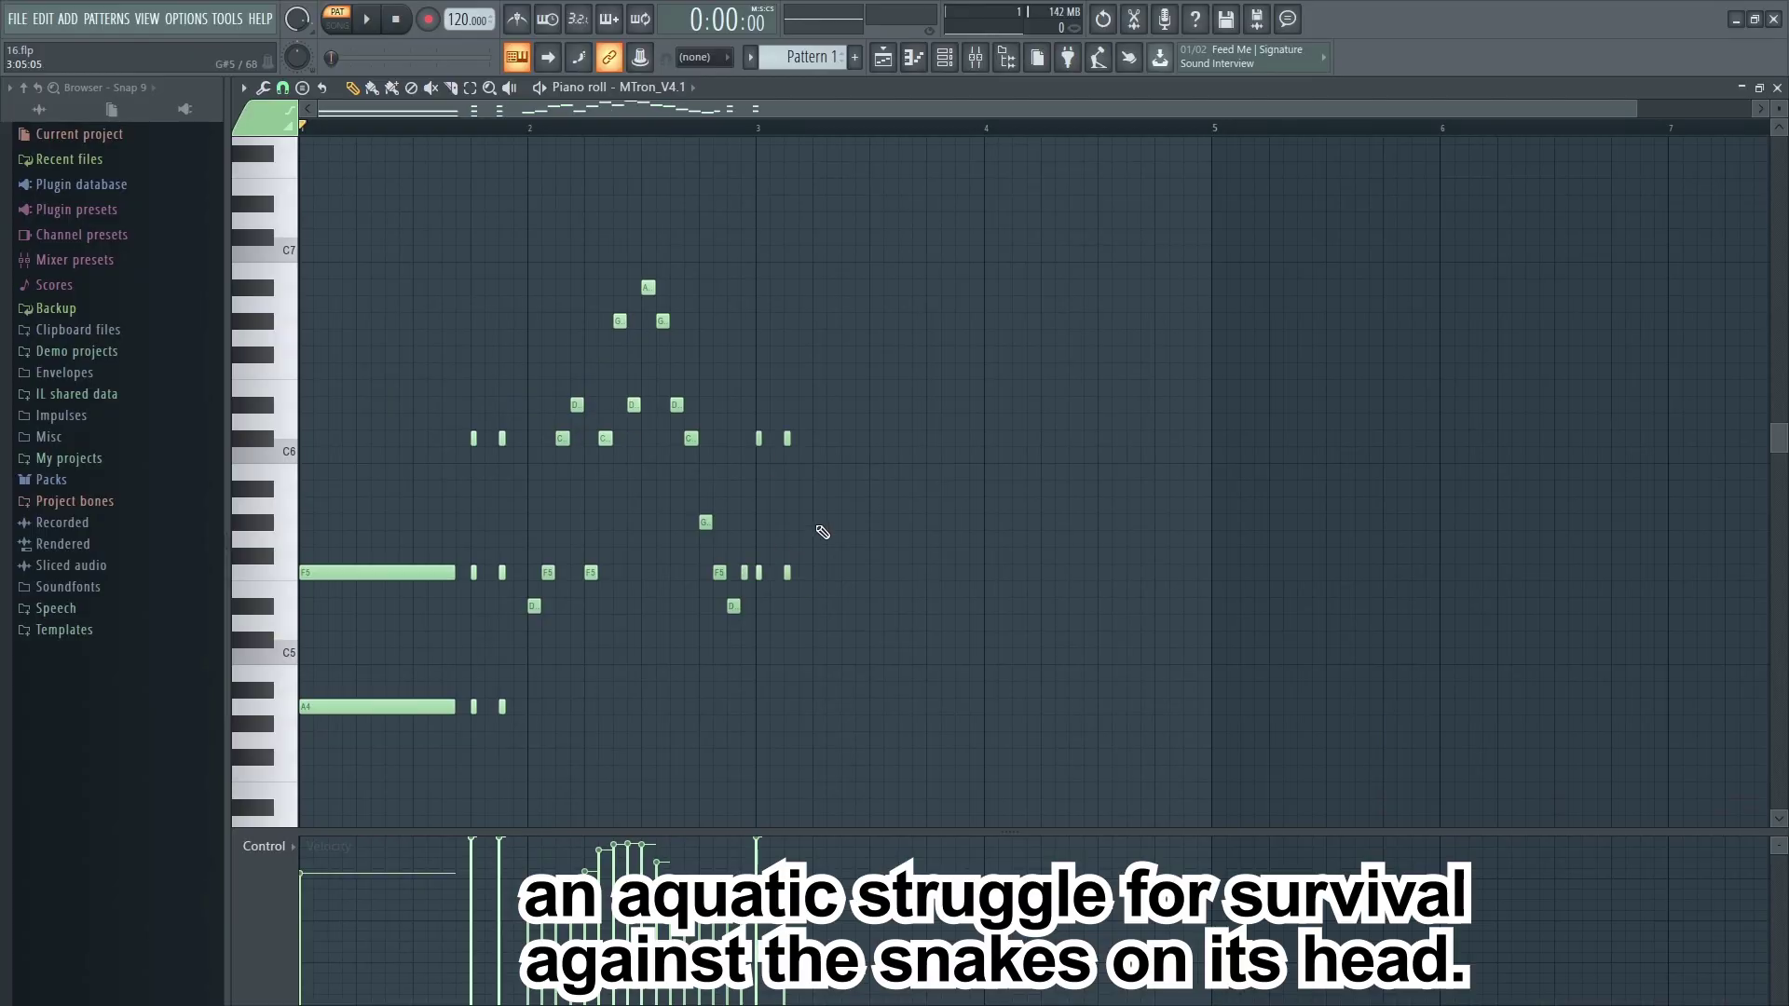
click(819, 522)
click(819, 404)
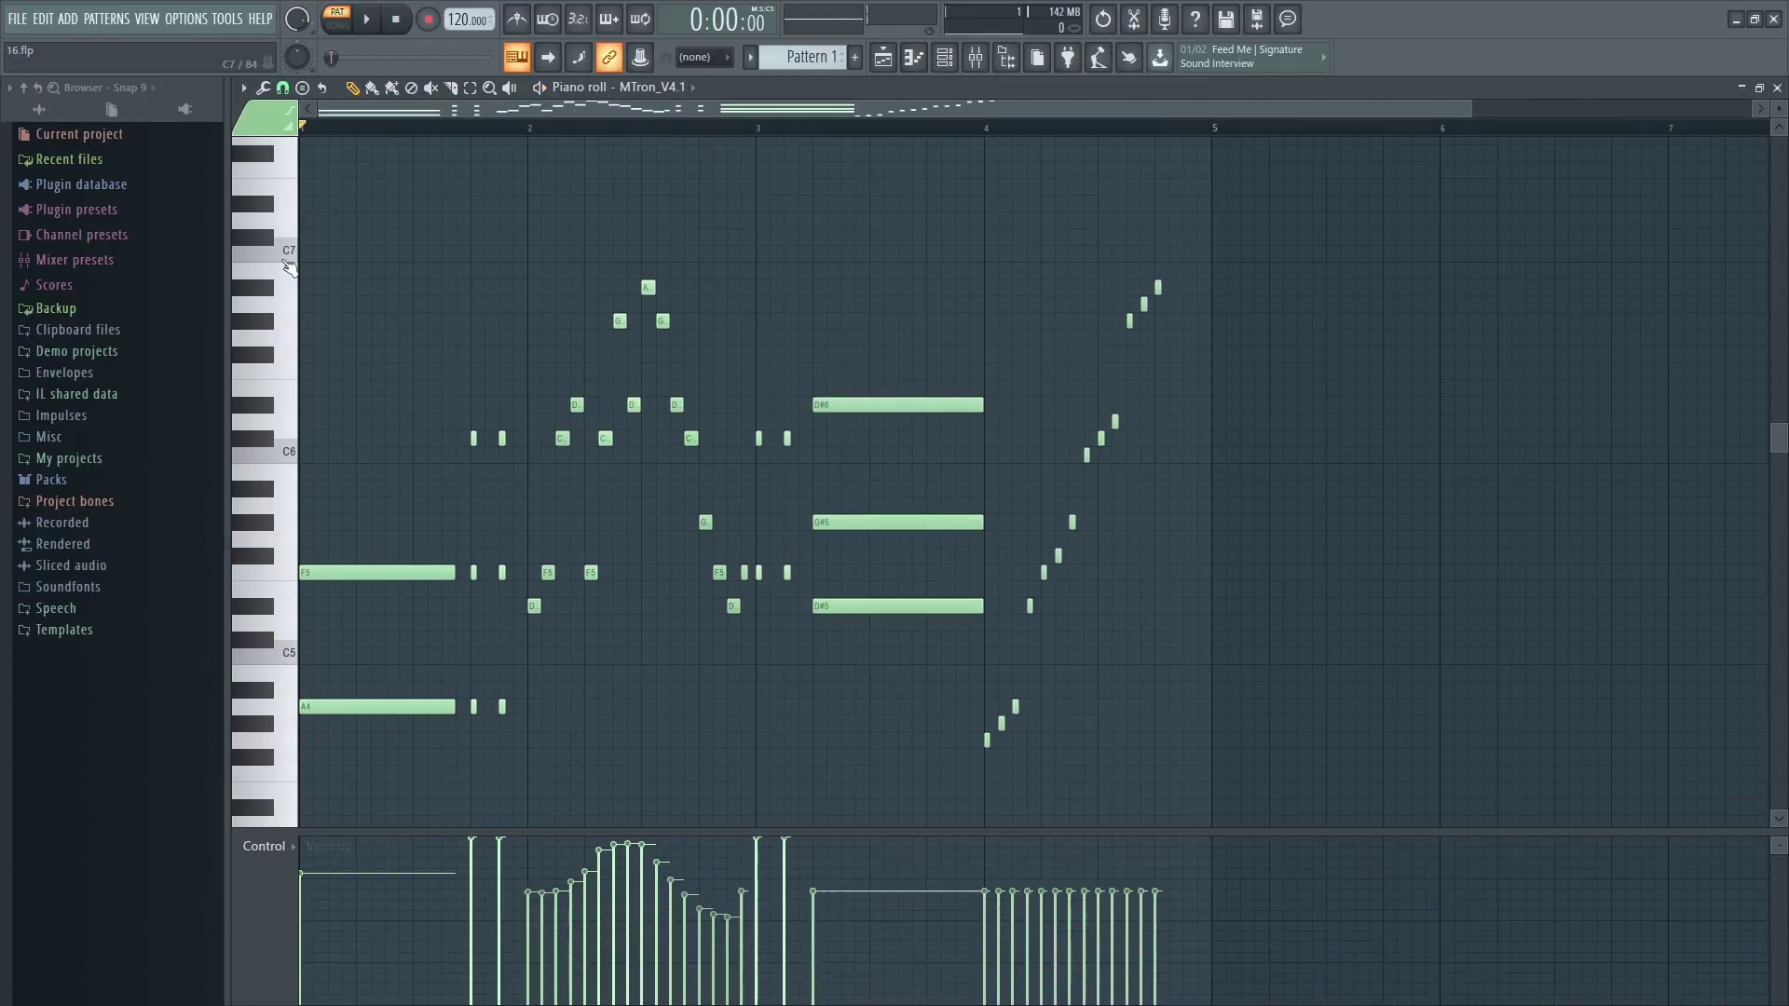
- Play the MTron_V4.1 pattern back repeatedly to judge the melody and its chords
key(space)
key(space)
key(space)
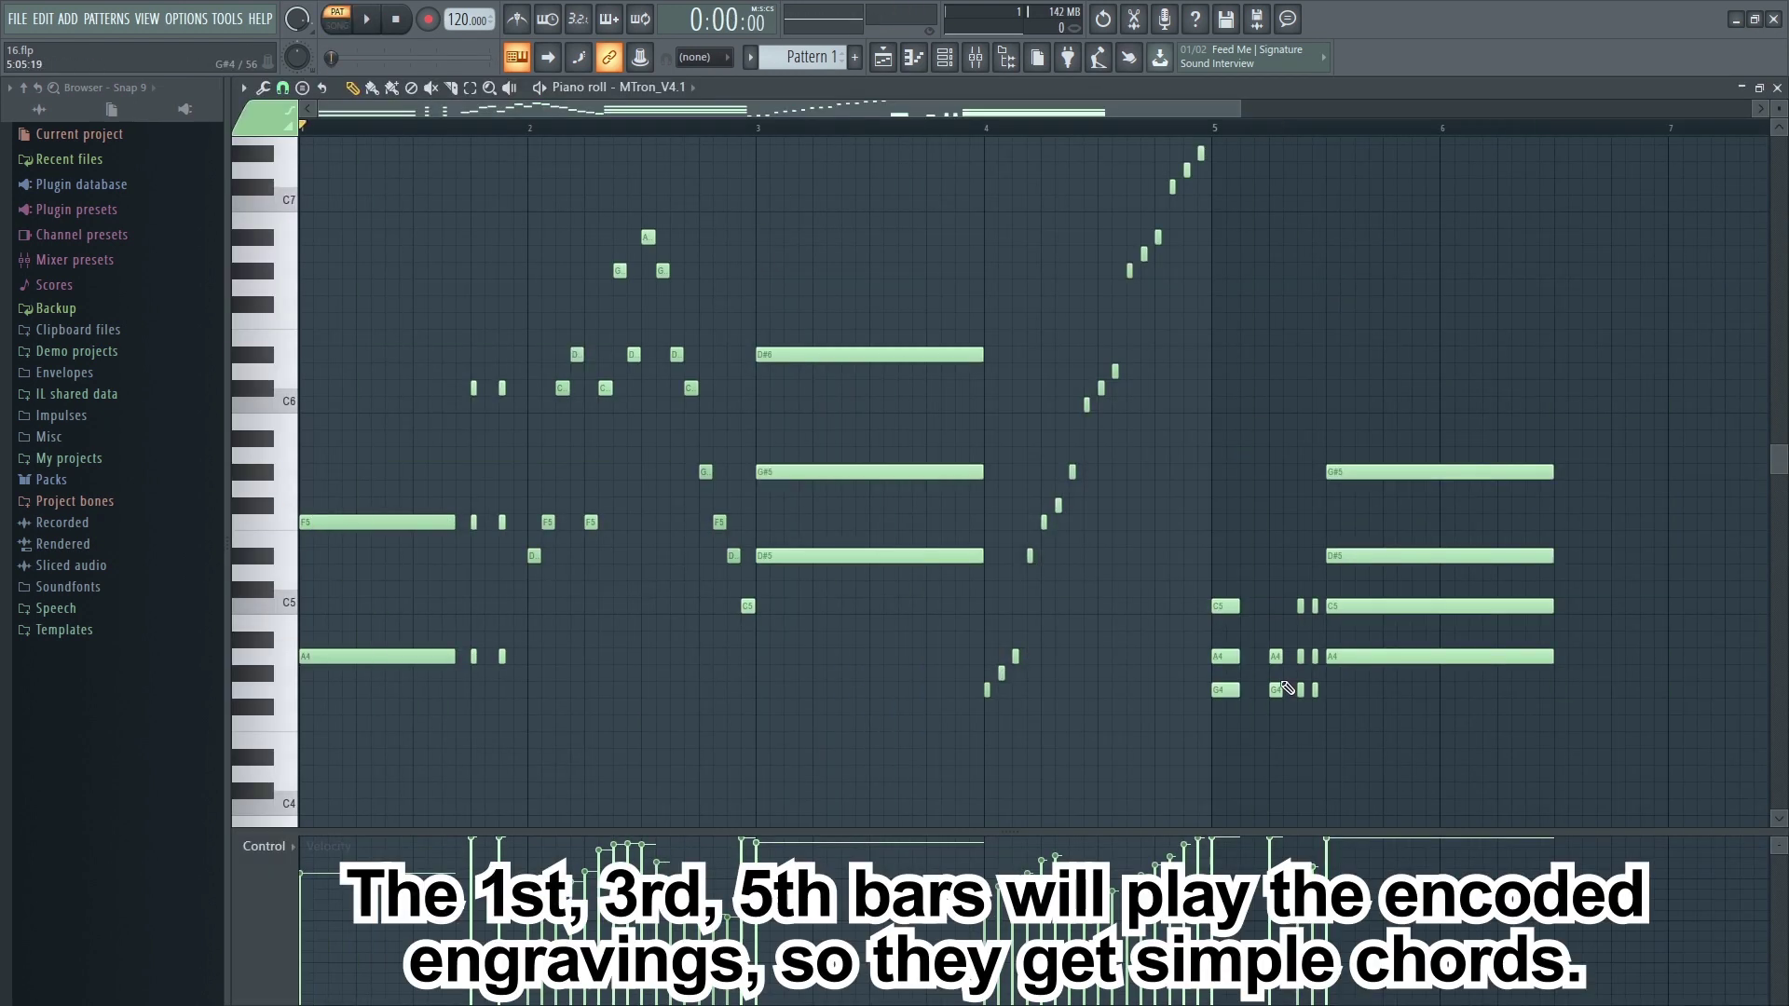
key(space)
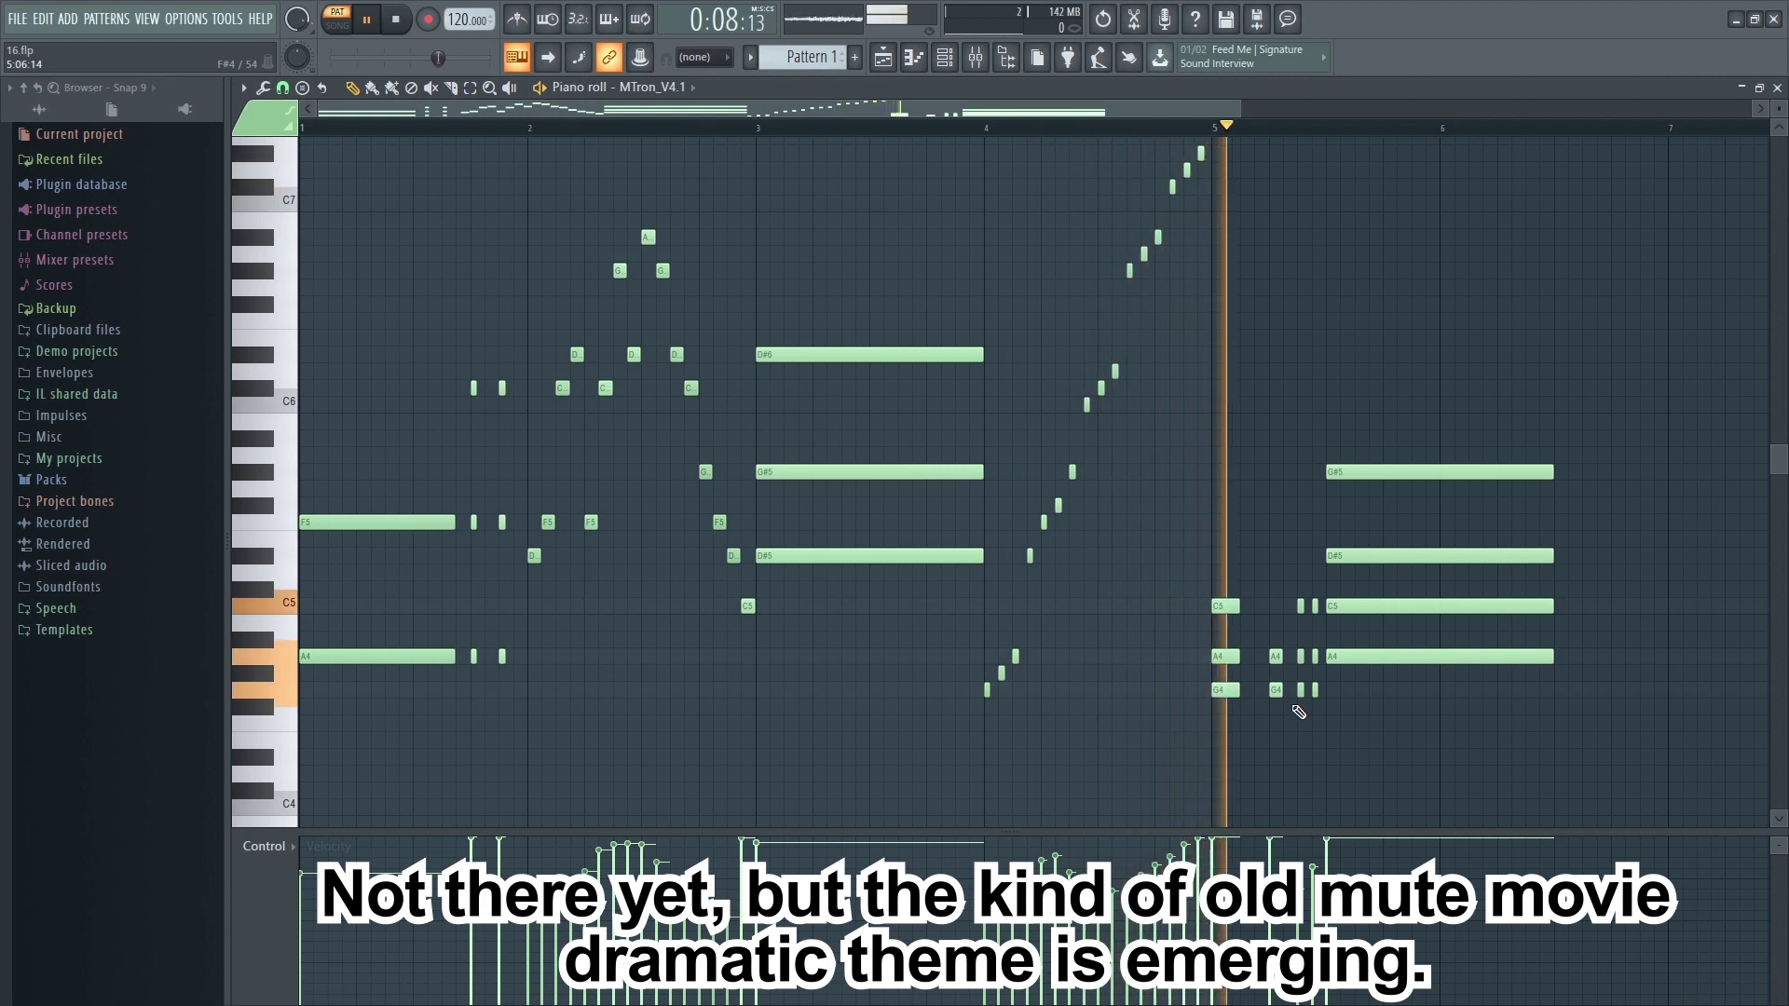
key(space)
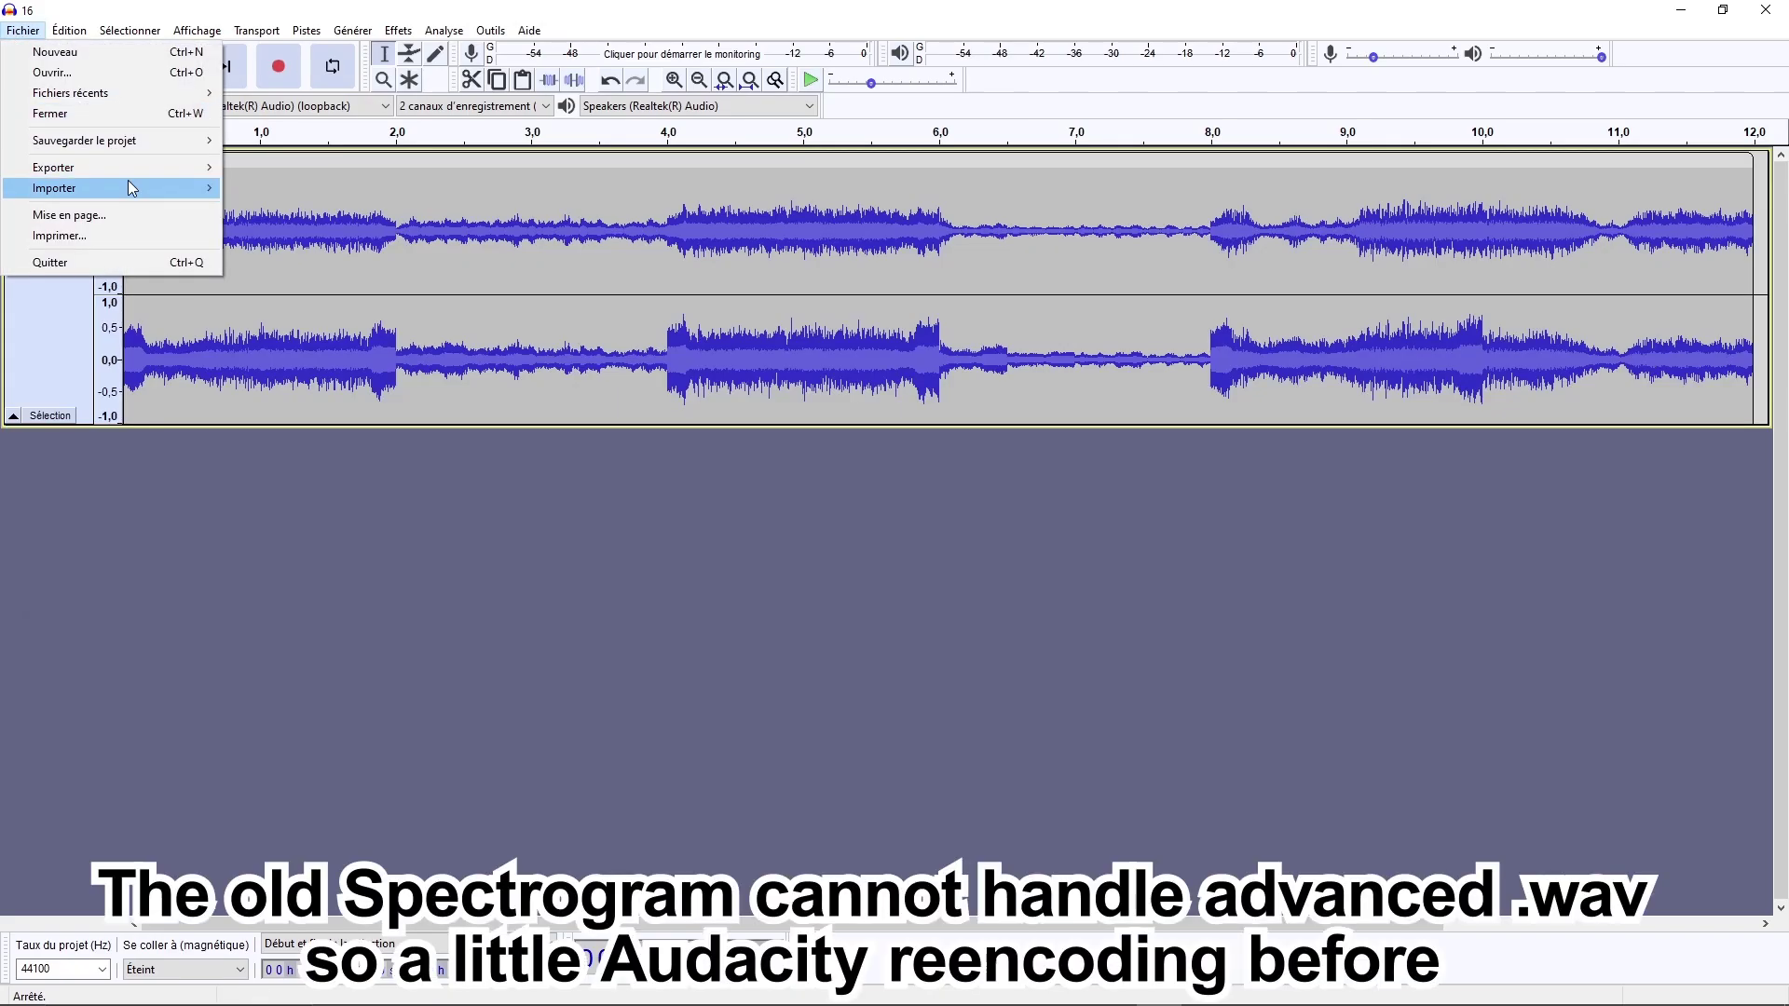
- In Audacity, export the track over 16.wav as a Microsoft WAV with Signed 16-bit PCM encoding
click(201, 175)
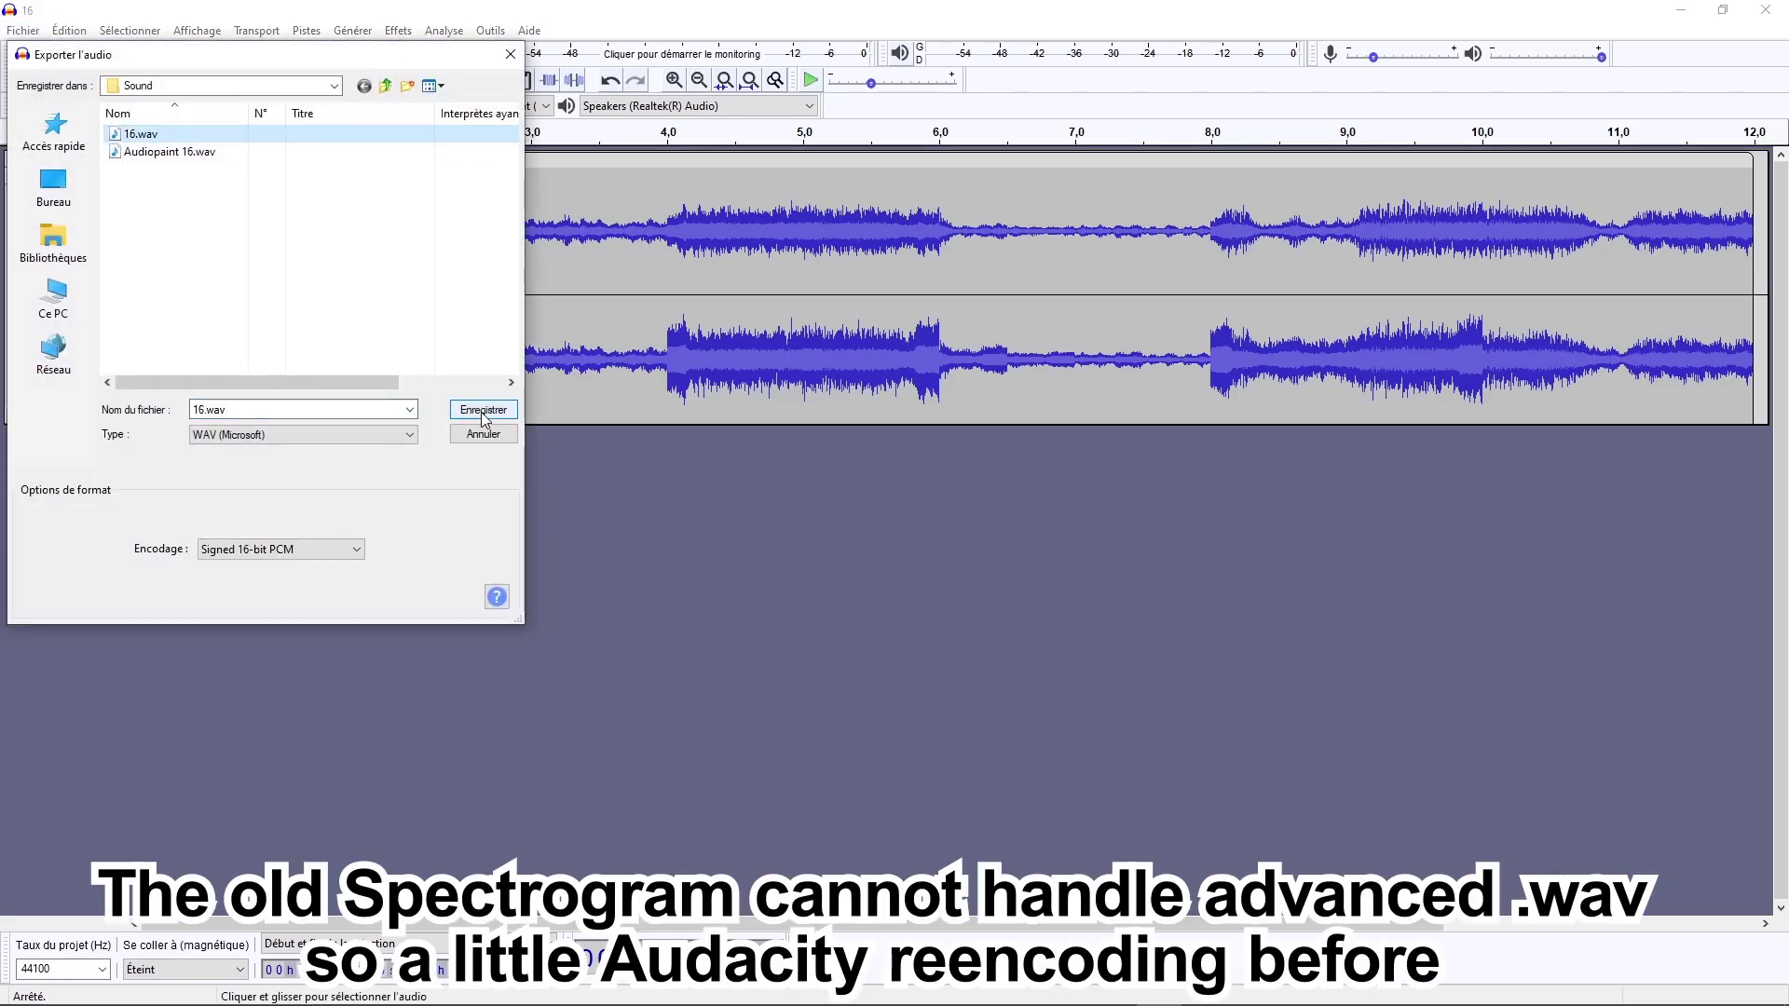
click(484, 410)
click(993, 684)
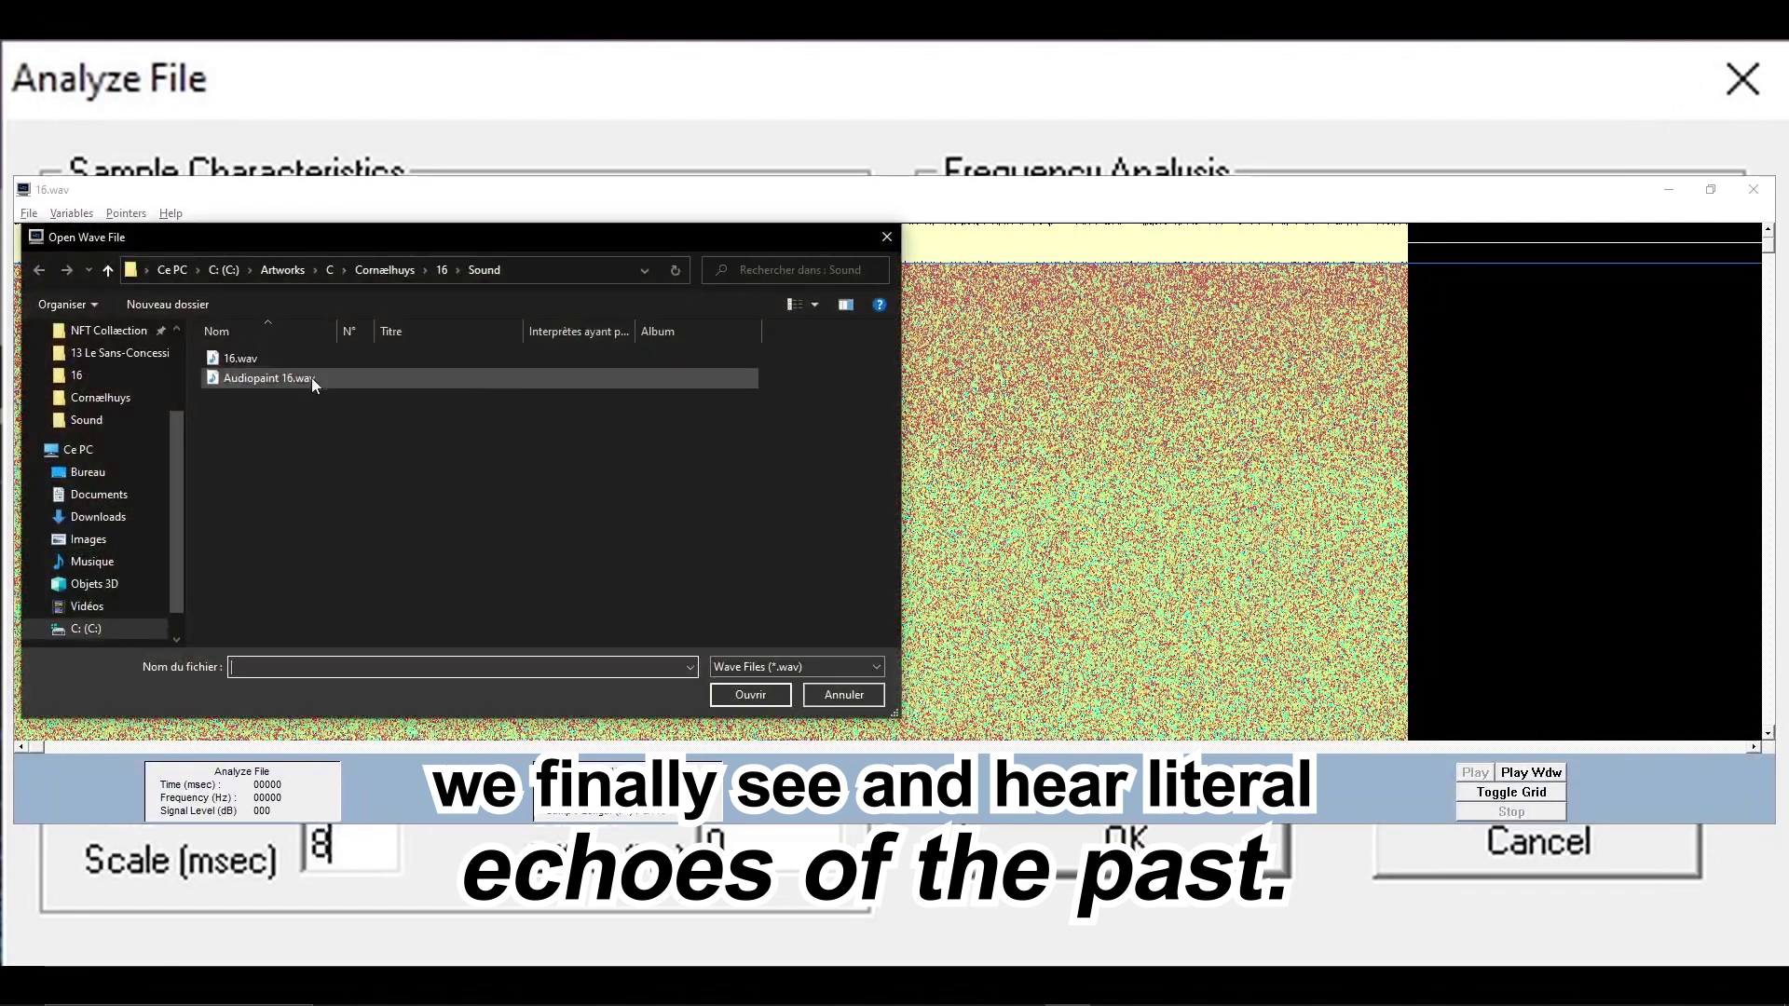
- Switch to Spectrogram and open the re-encoded 16.wav to display its spectrum
double_click(254, 352)
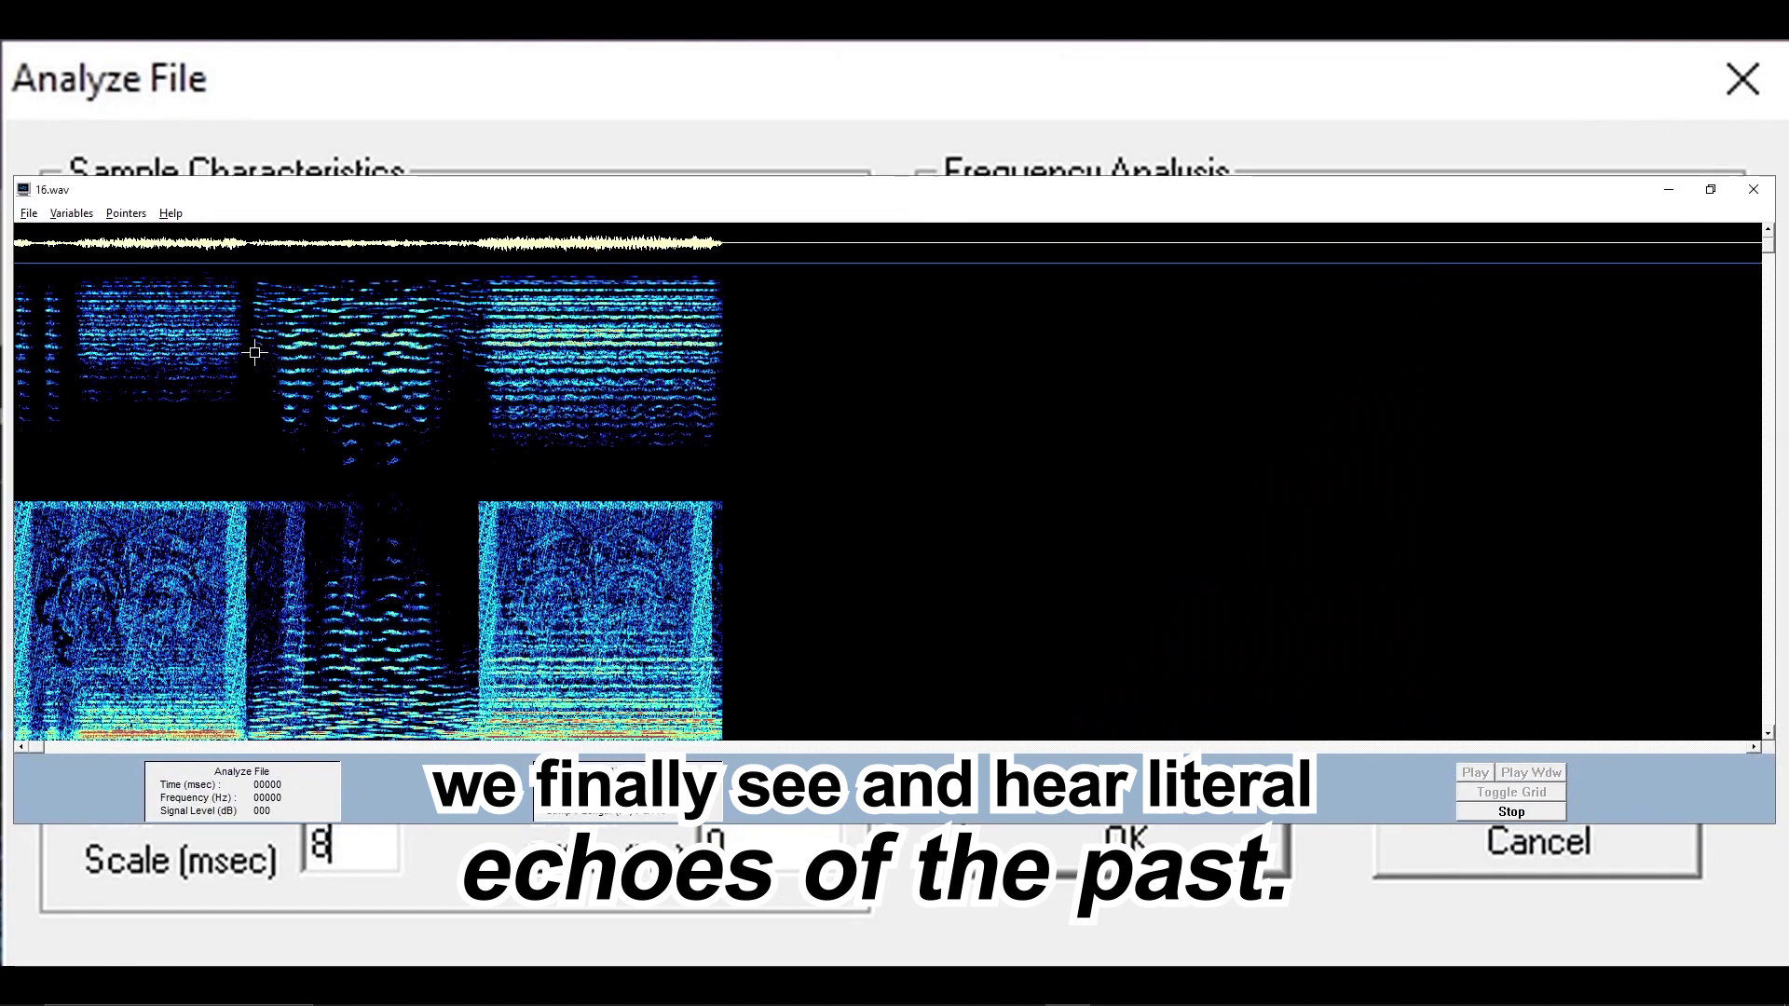
click(610, 415)
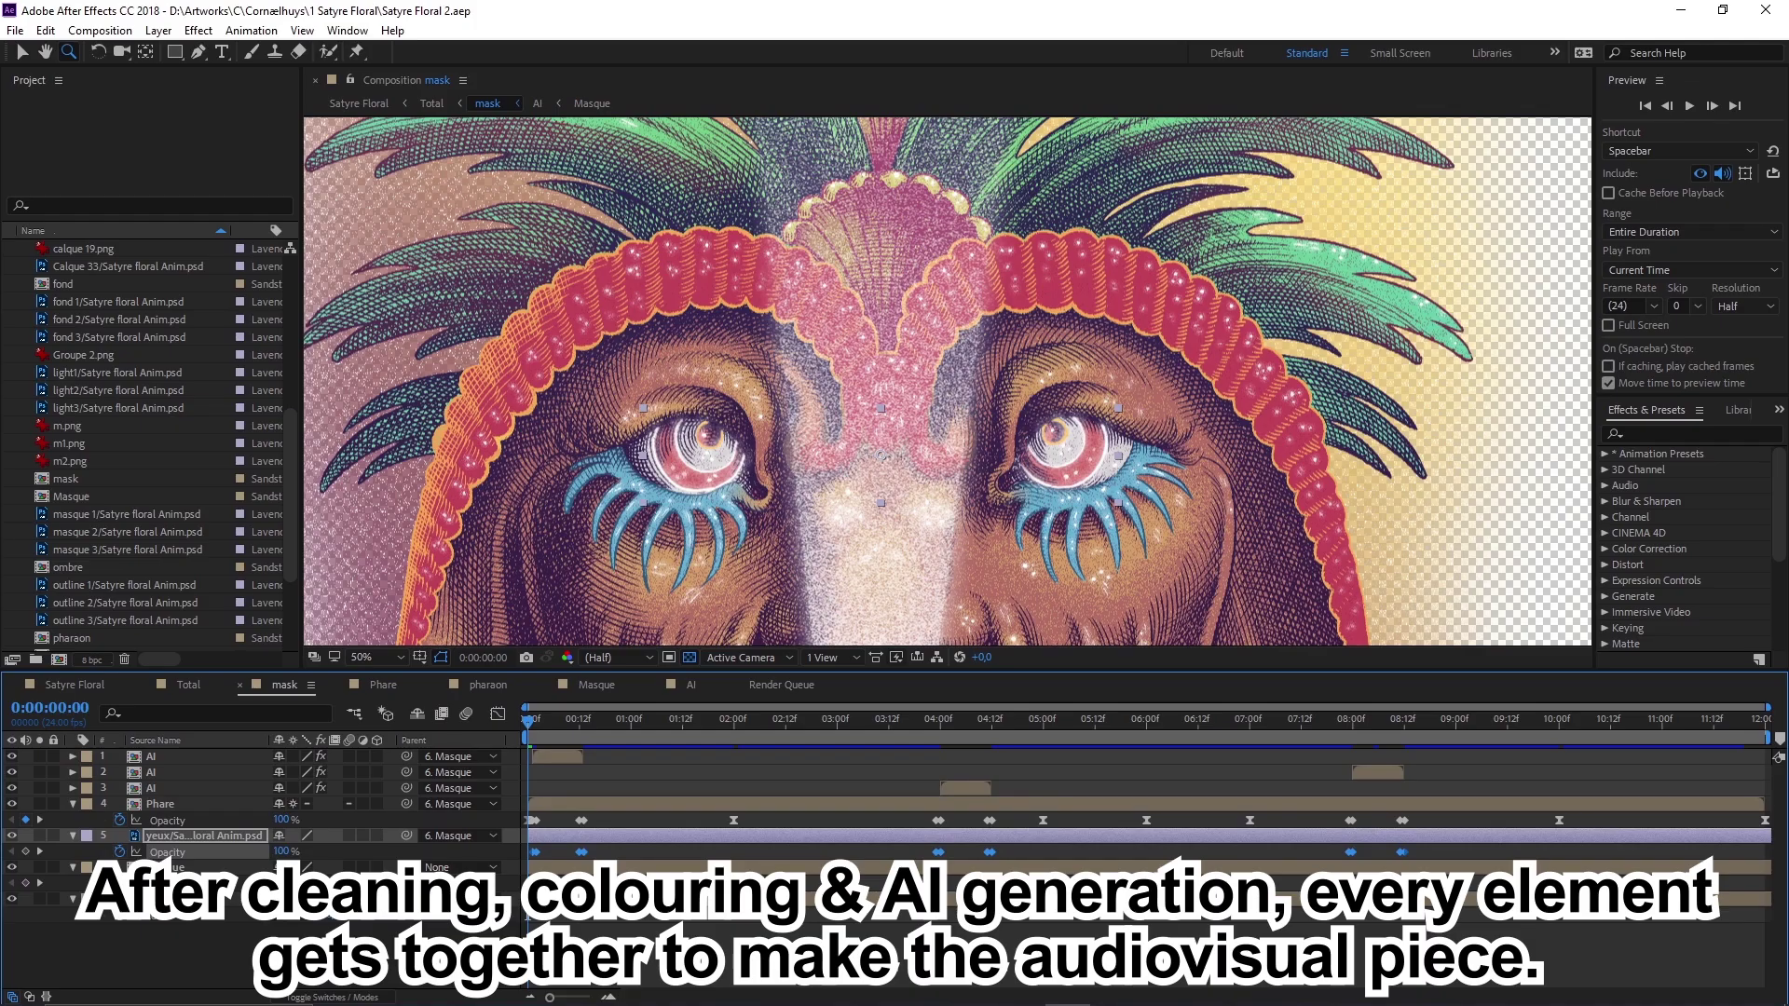
- In After Effects, go through the Total composition into fond and preview the grain loop of layers fond 1 to fond 3
click(194, 684)
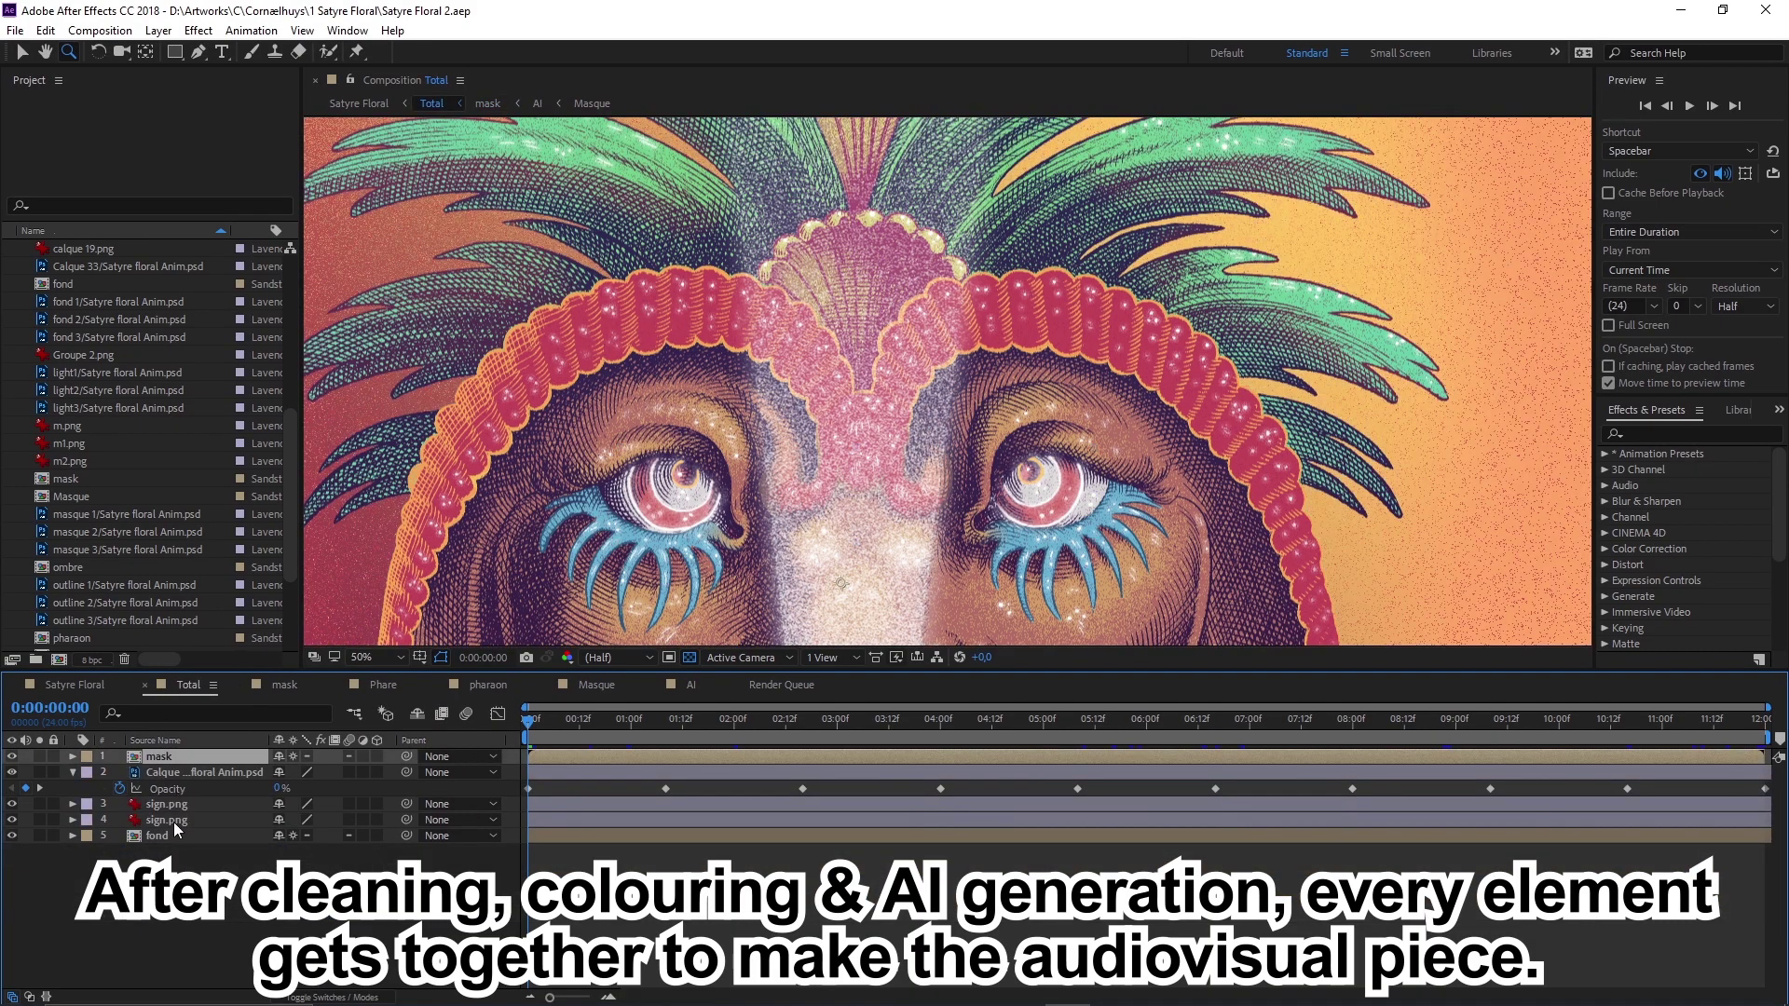
double_click(172, 840)
key(space)
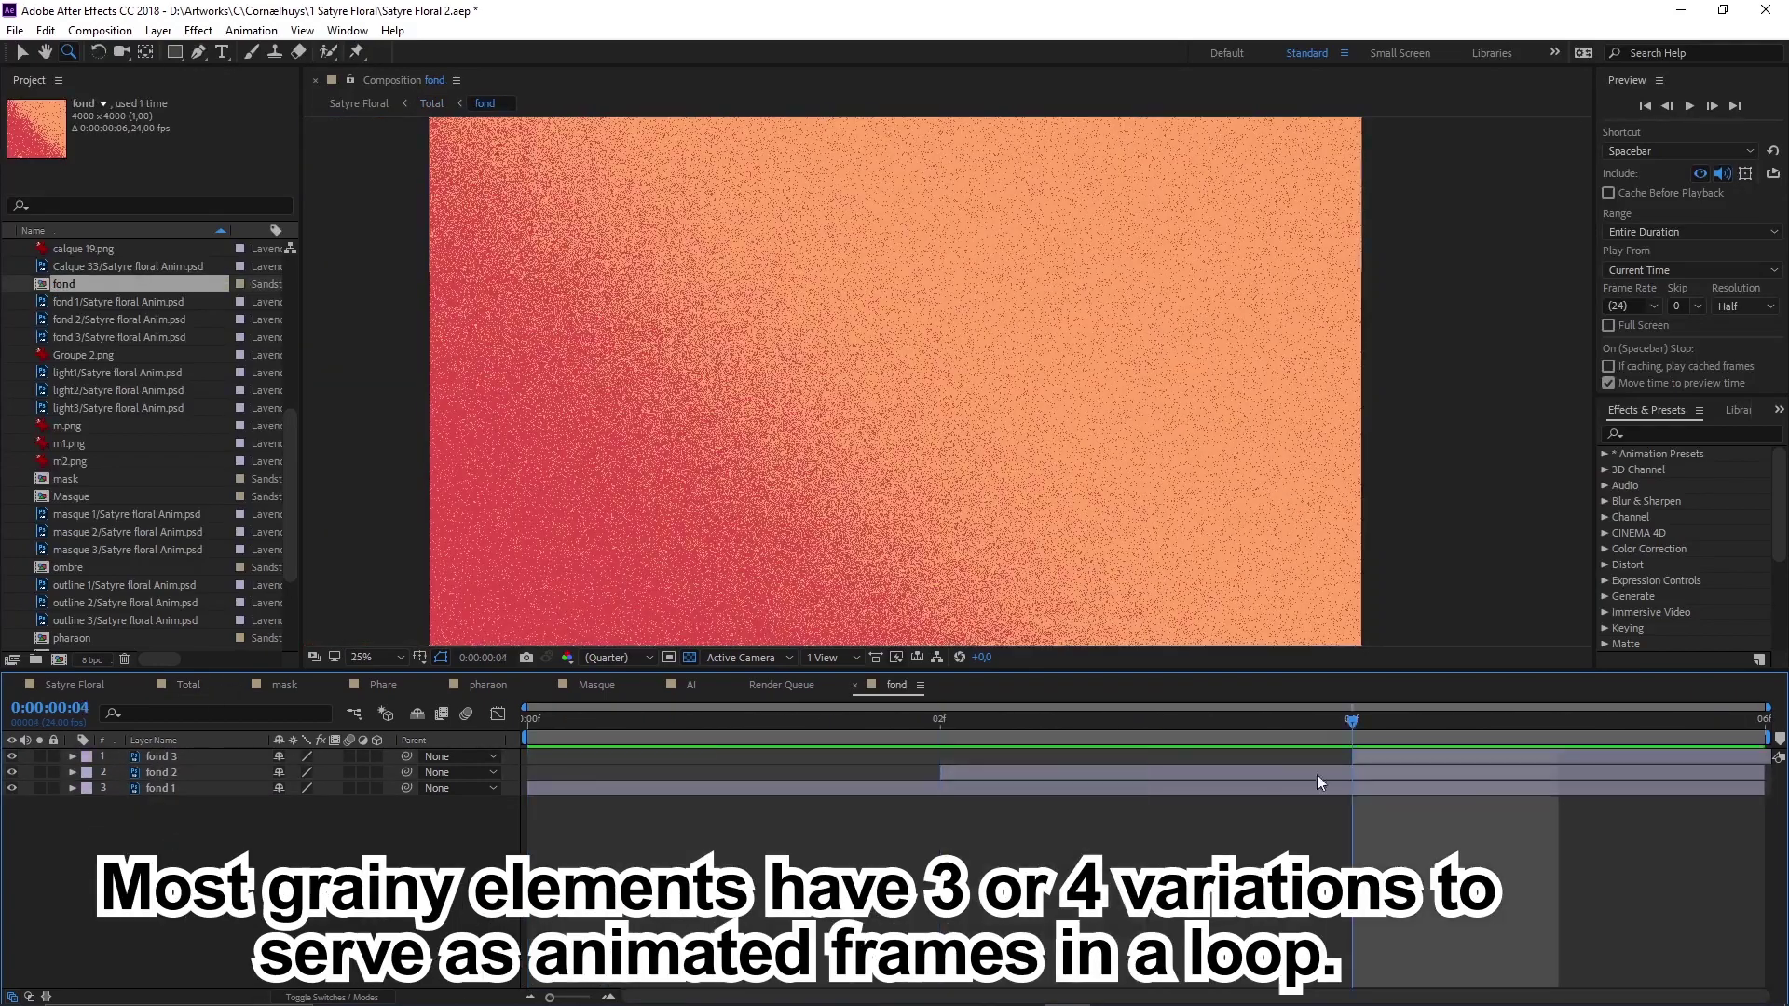
click(590, 783)
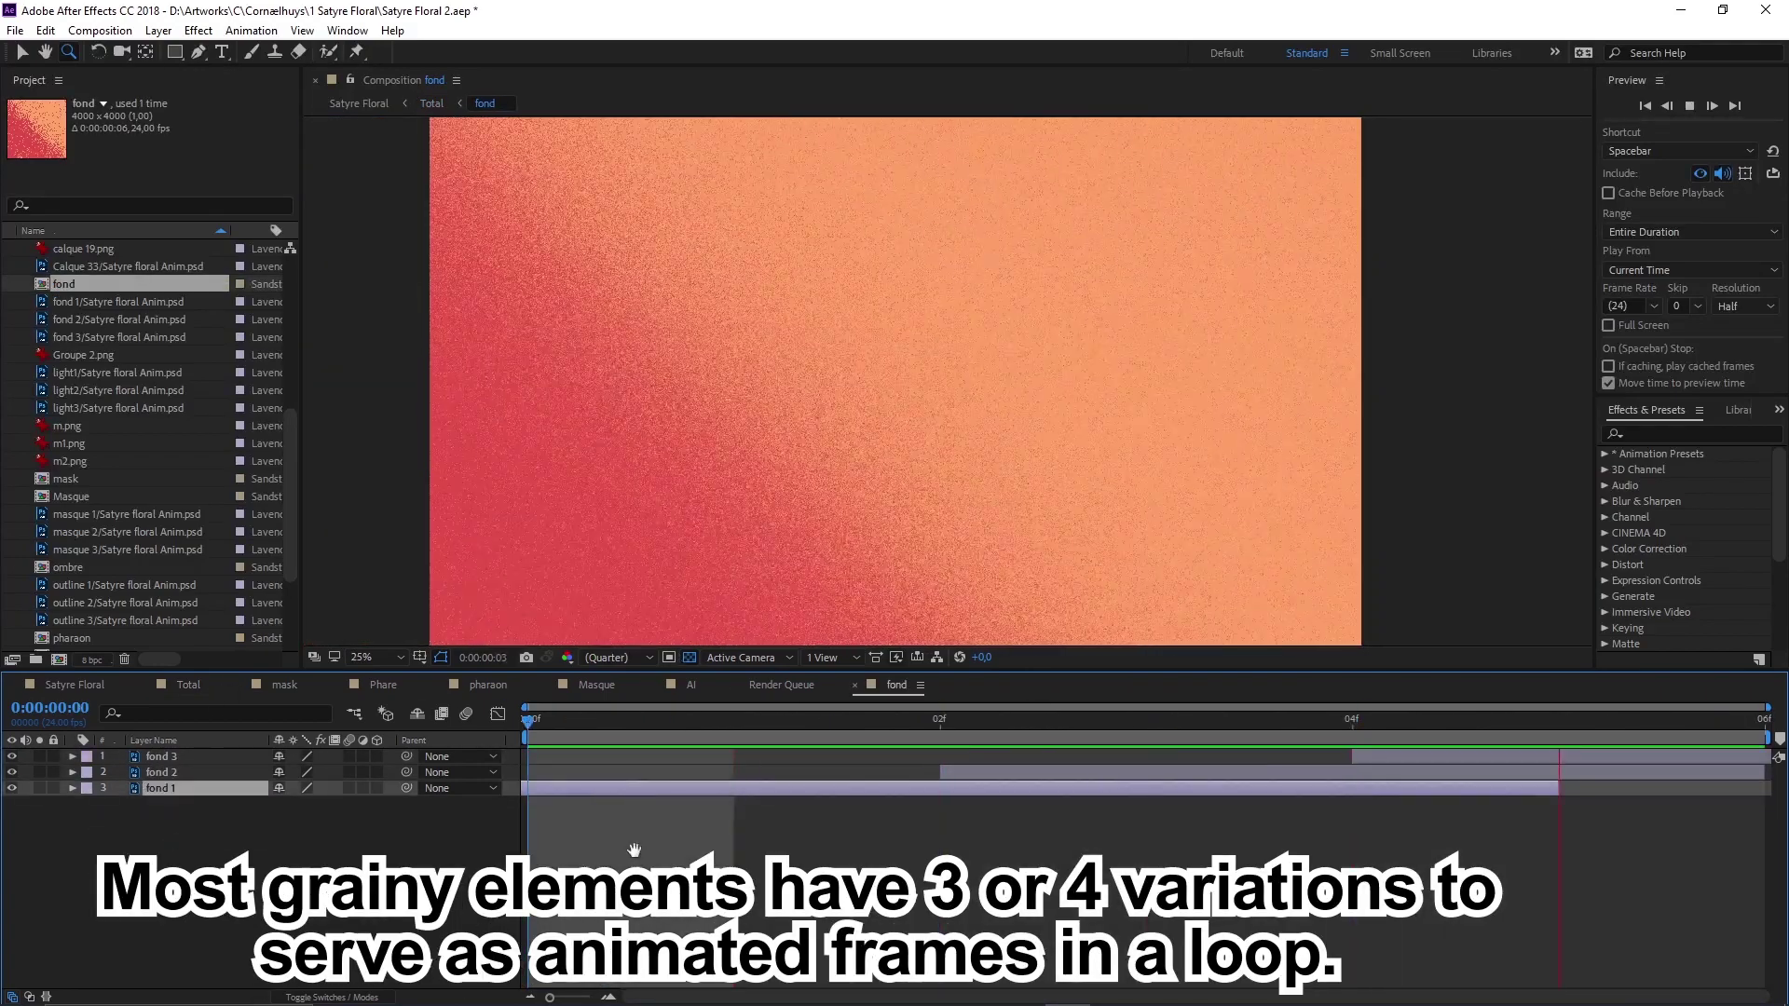
- Preview the background's animated hue change in the Total composition
key(Page_Up)
key(ctrl+s)
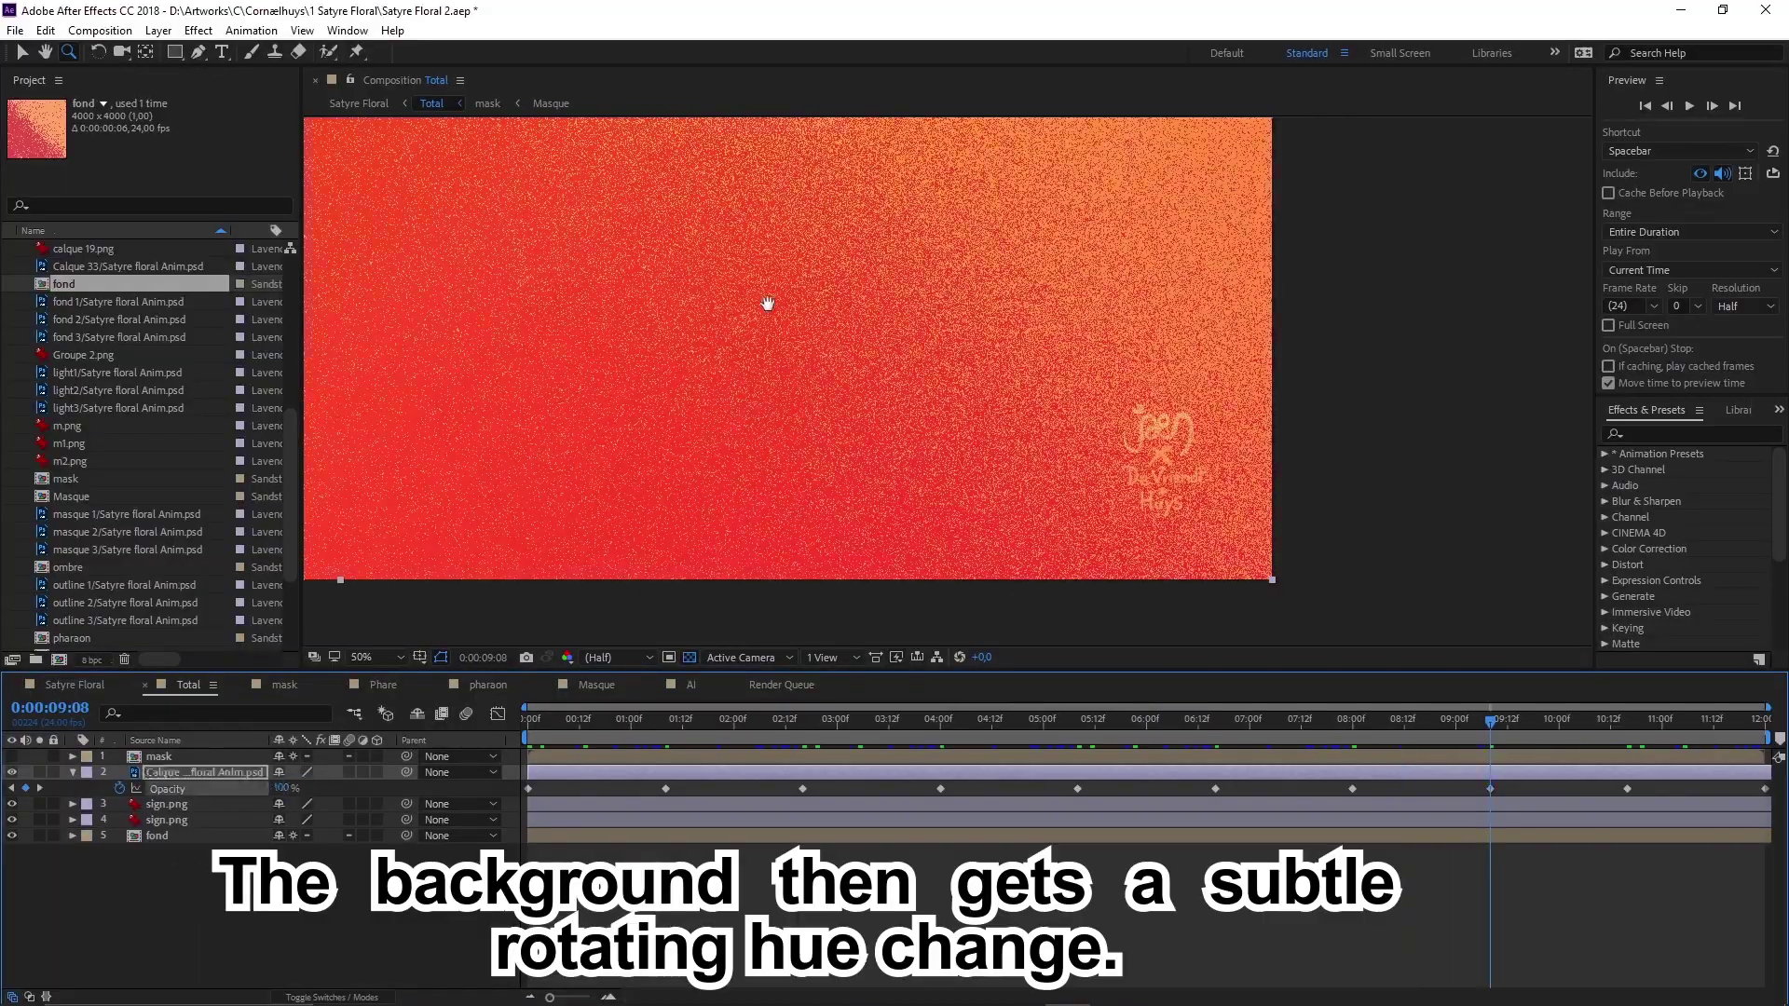
click(820, 609)
key(space)
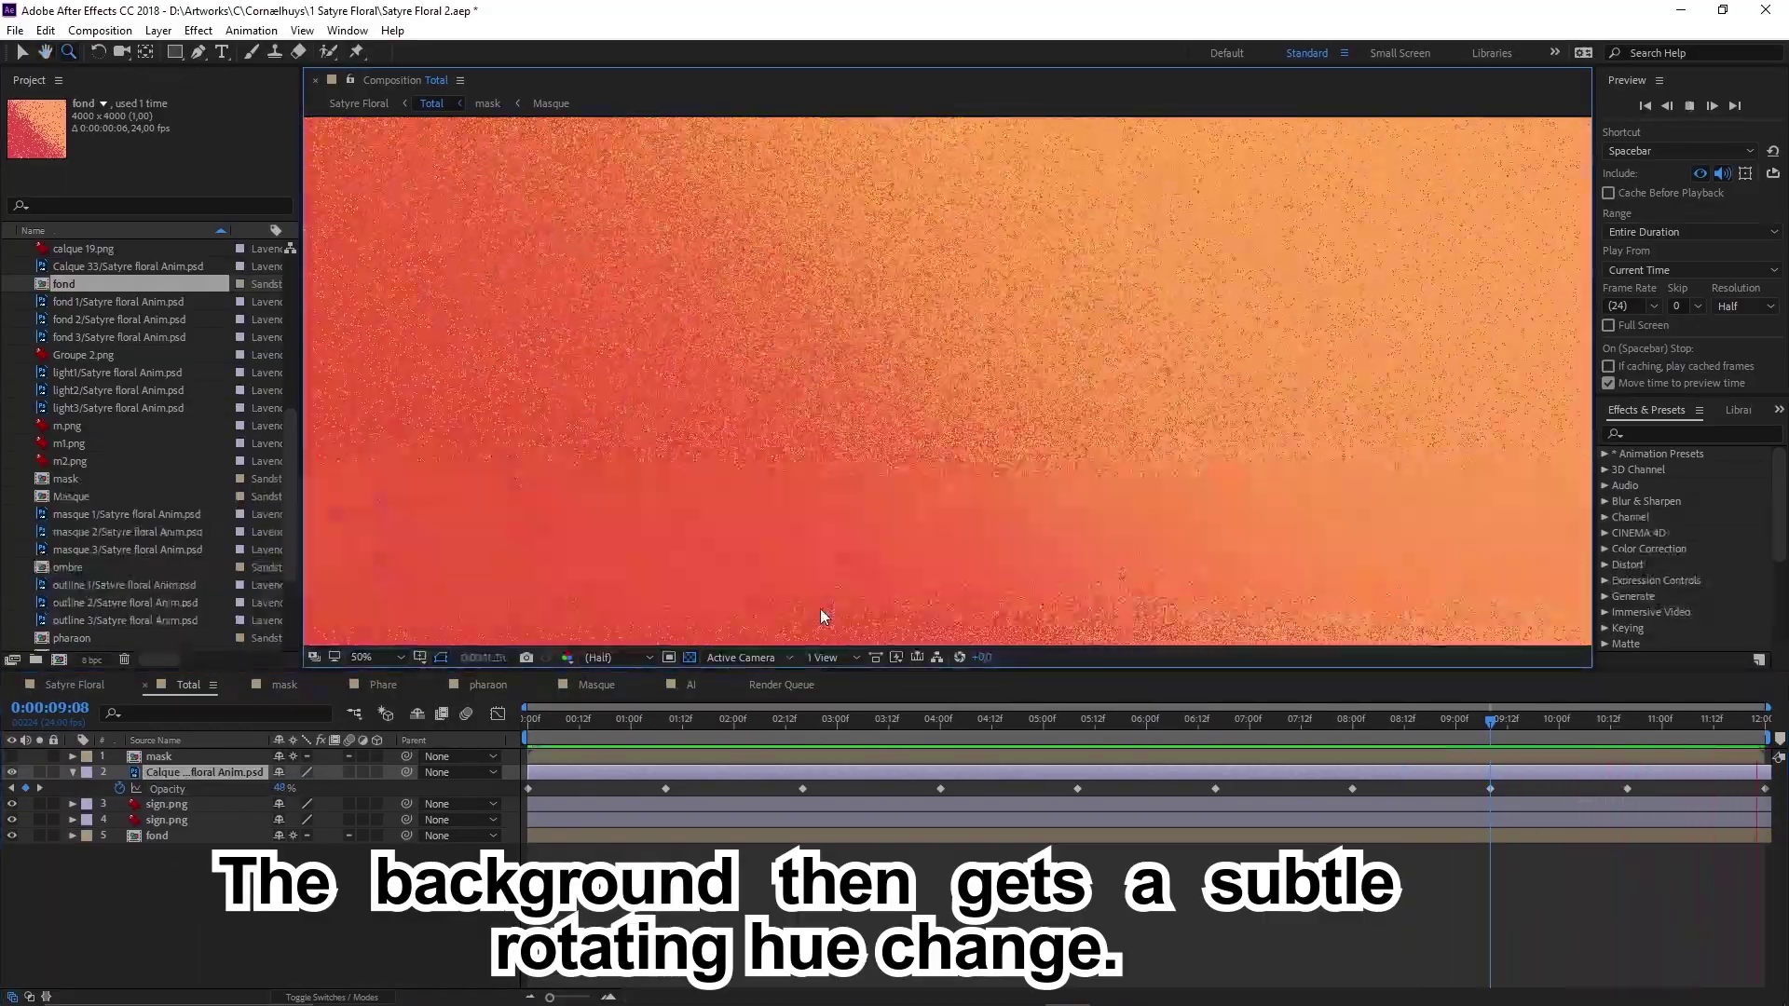
- Open the AI composition and scrub through and preview the sequence of cut-out variants Calque 1 to Calque 4
click(690, 685)
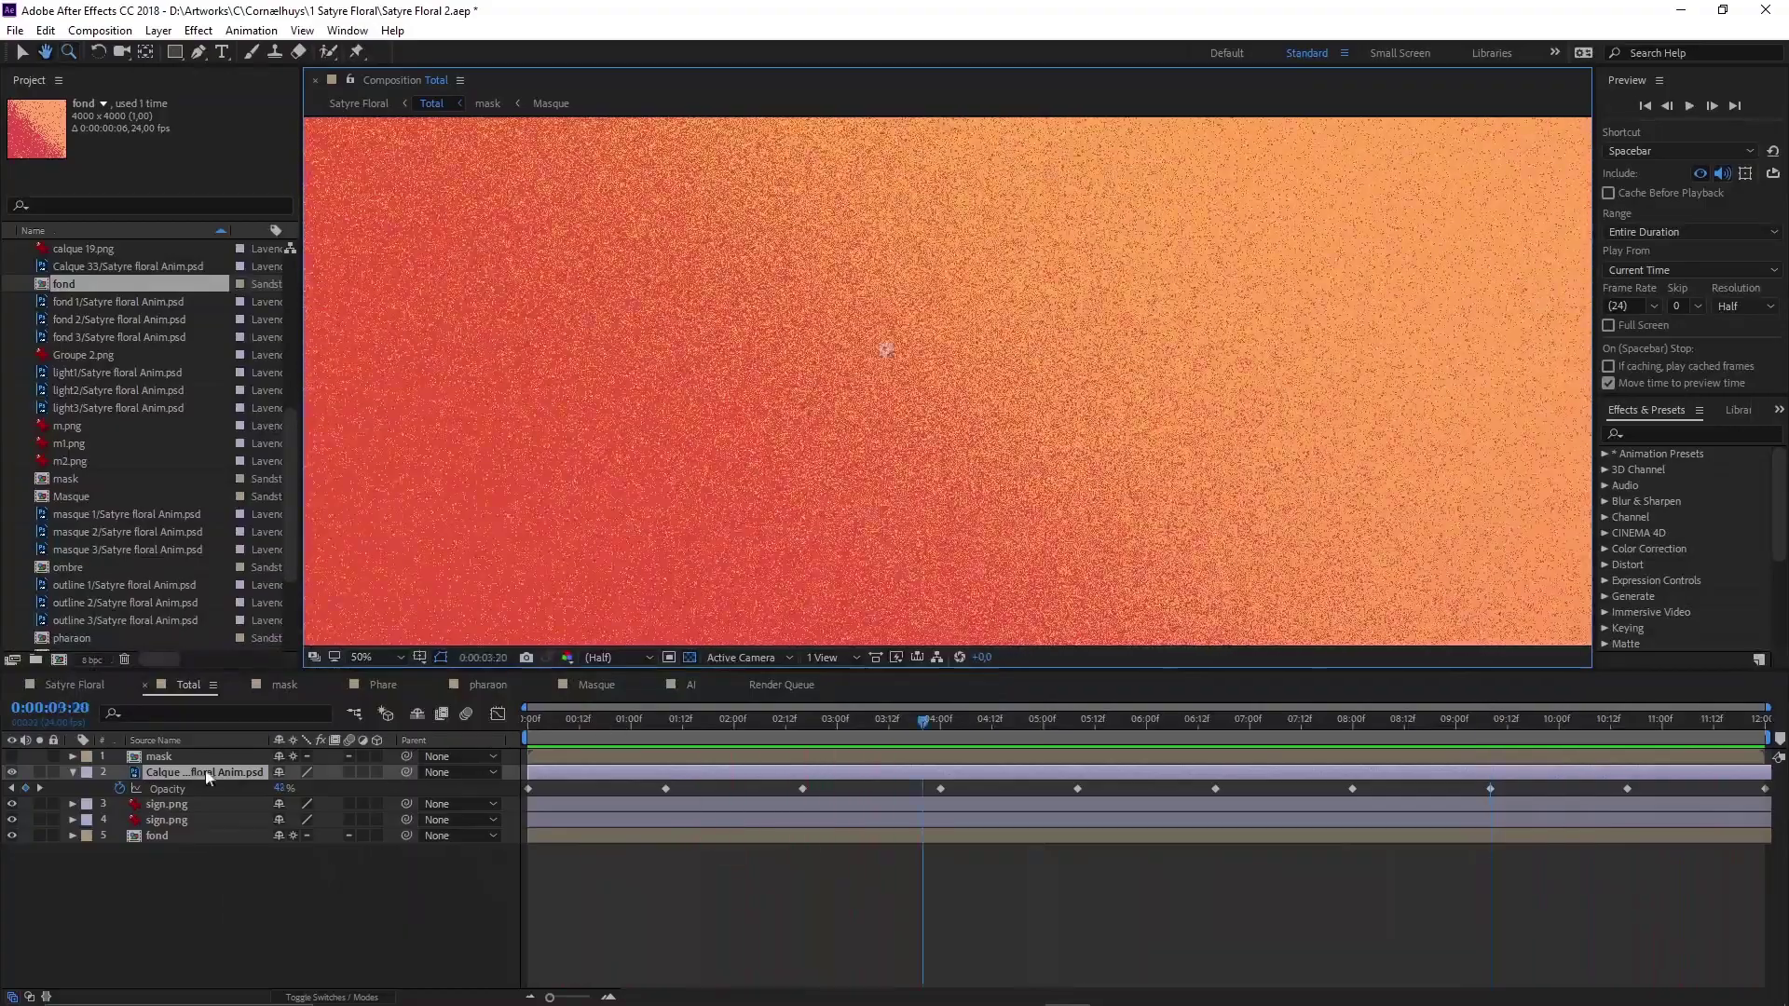
scroll(959, 525, down, 2)
drag(636, 718, 1316, 723)
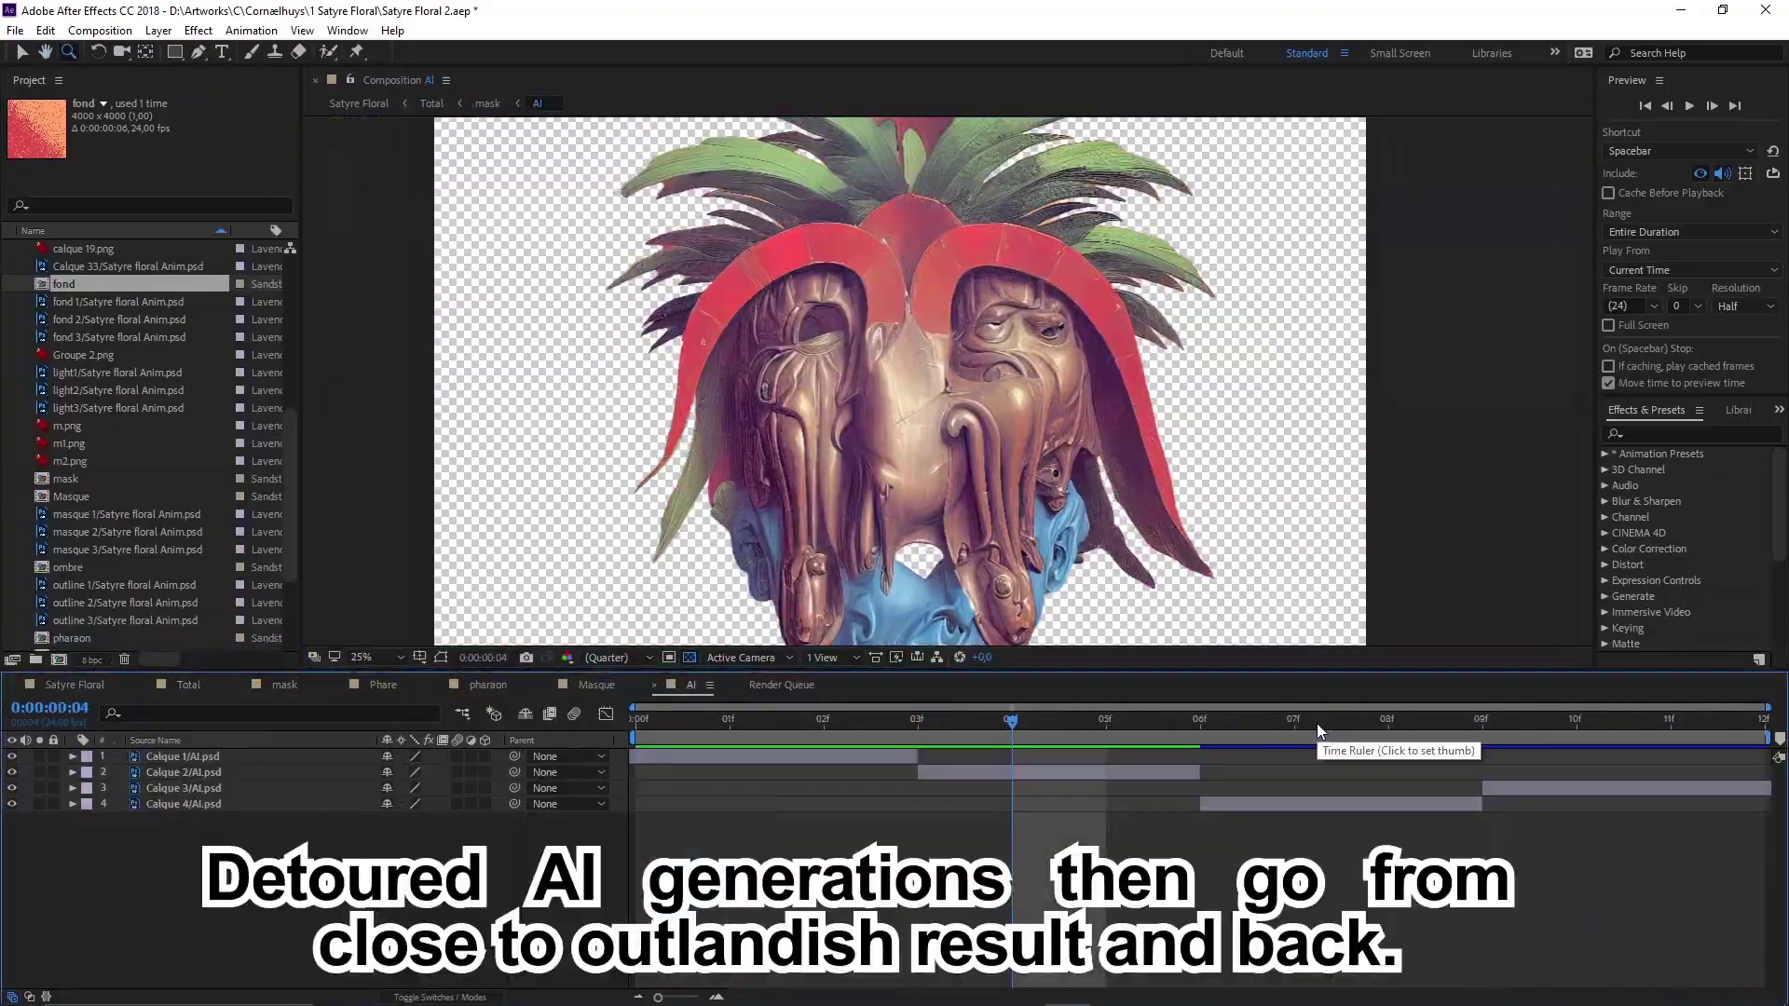
click(1490, 804)
key(space)
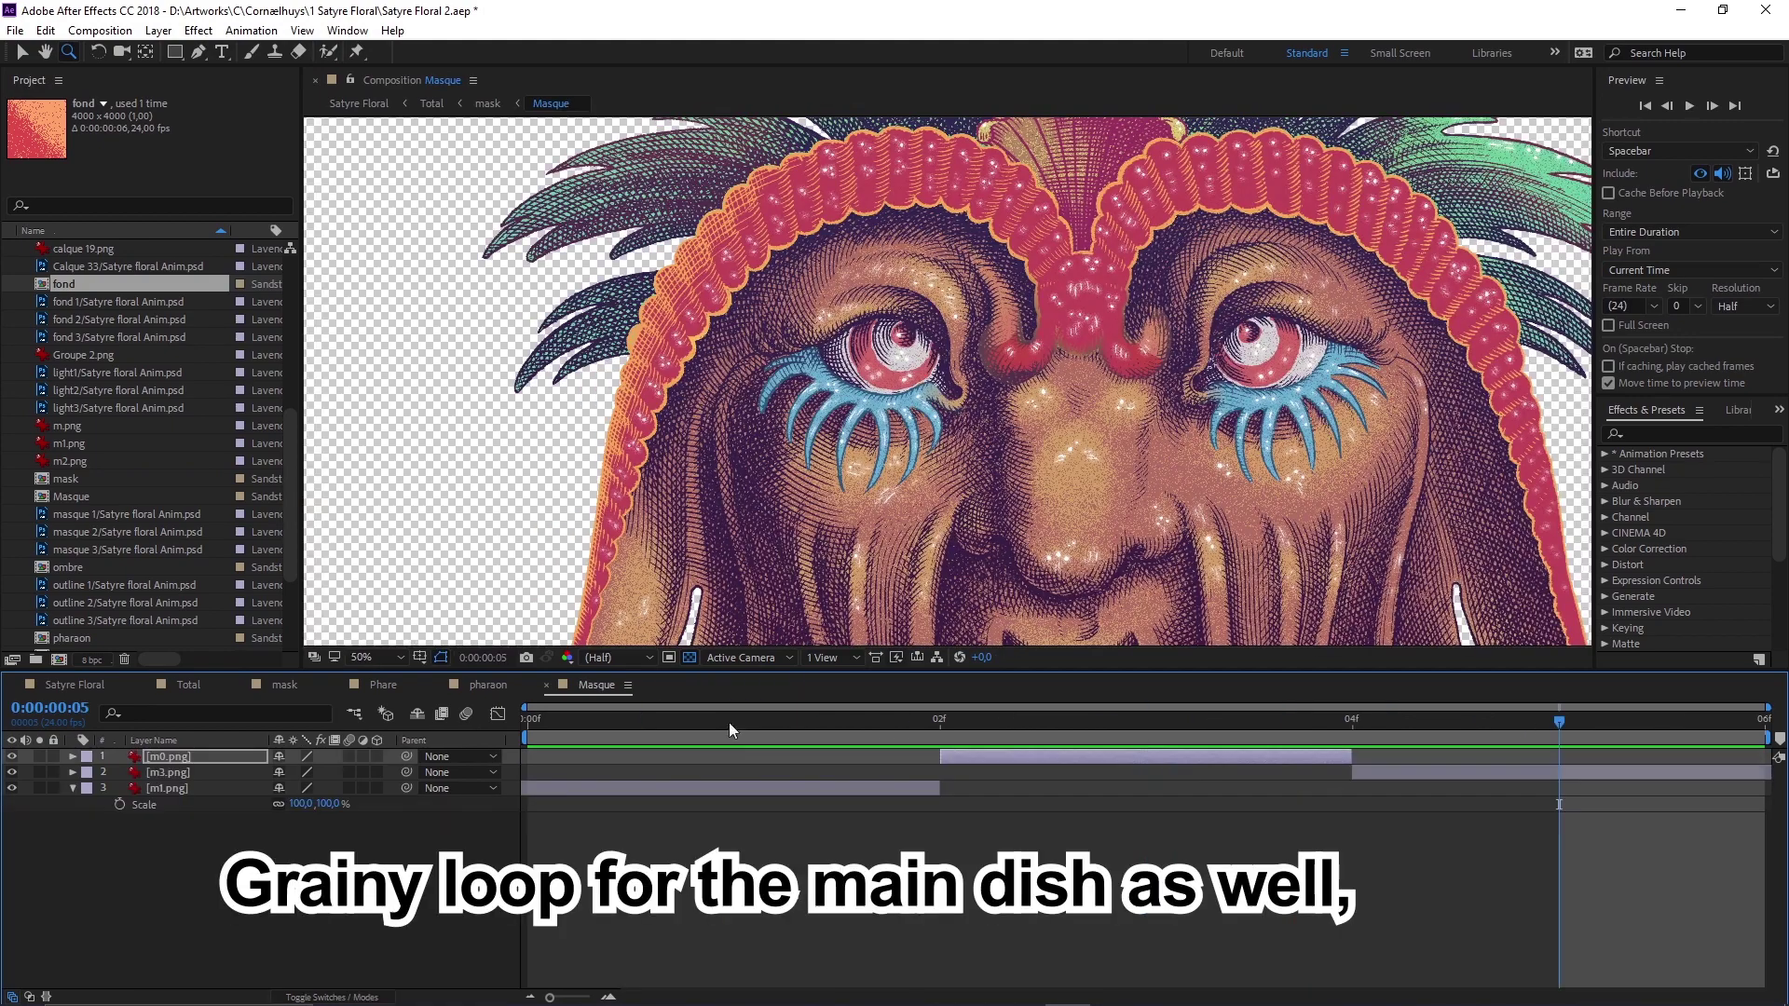
- Close the Masque, pharaon and Phare compositions and preview the Satyre Floral composition to check the glitch timing
click(550, 684)
click(437, 685)
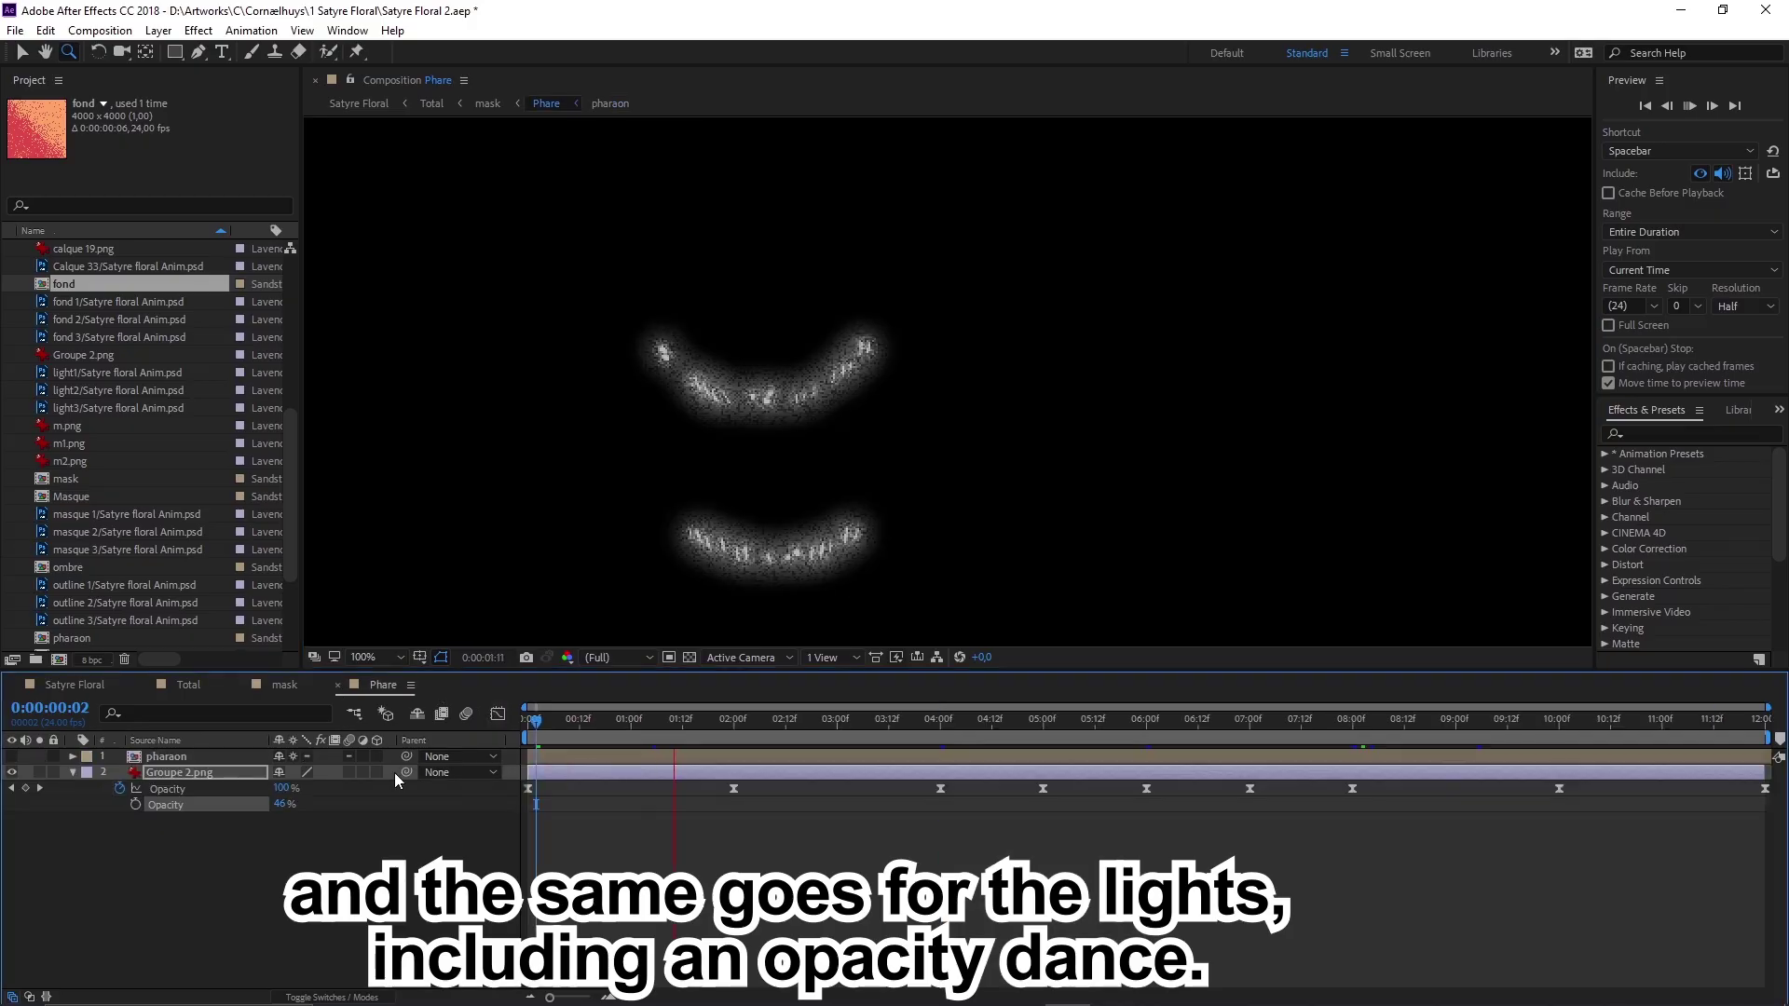
click(337, 685)
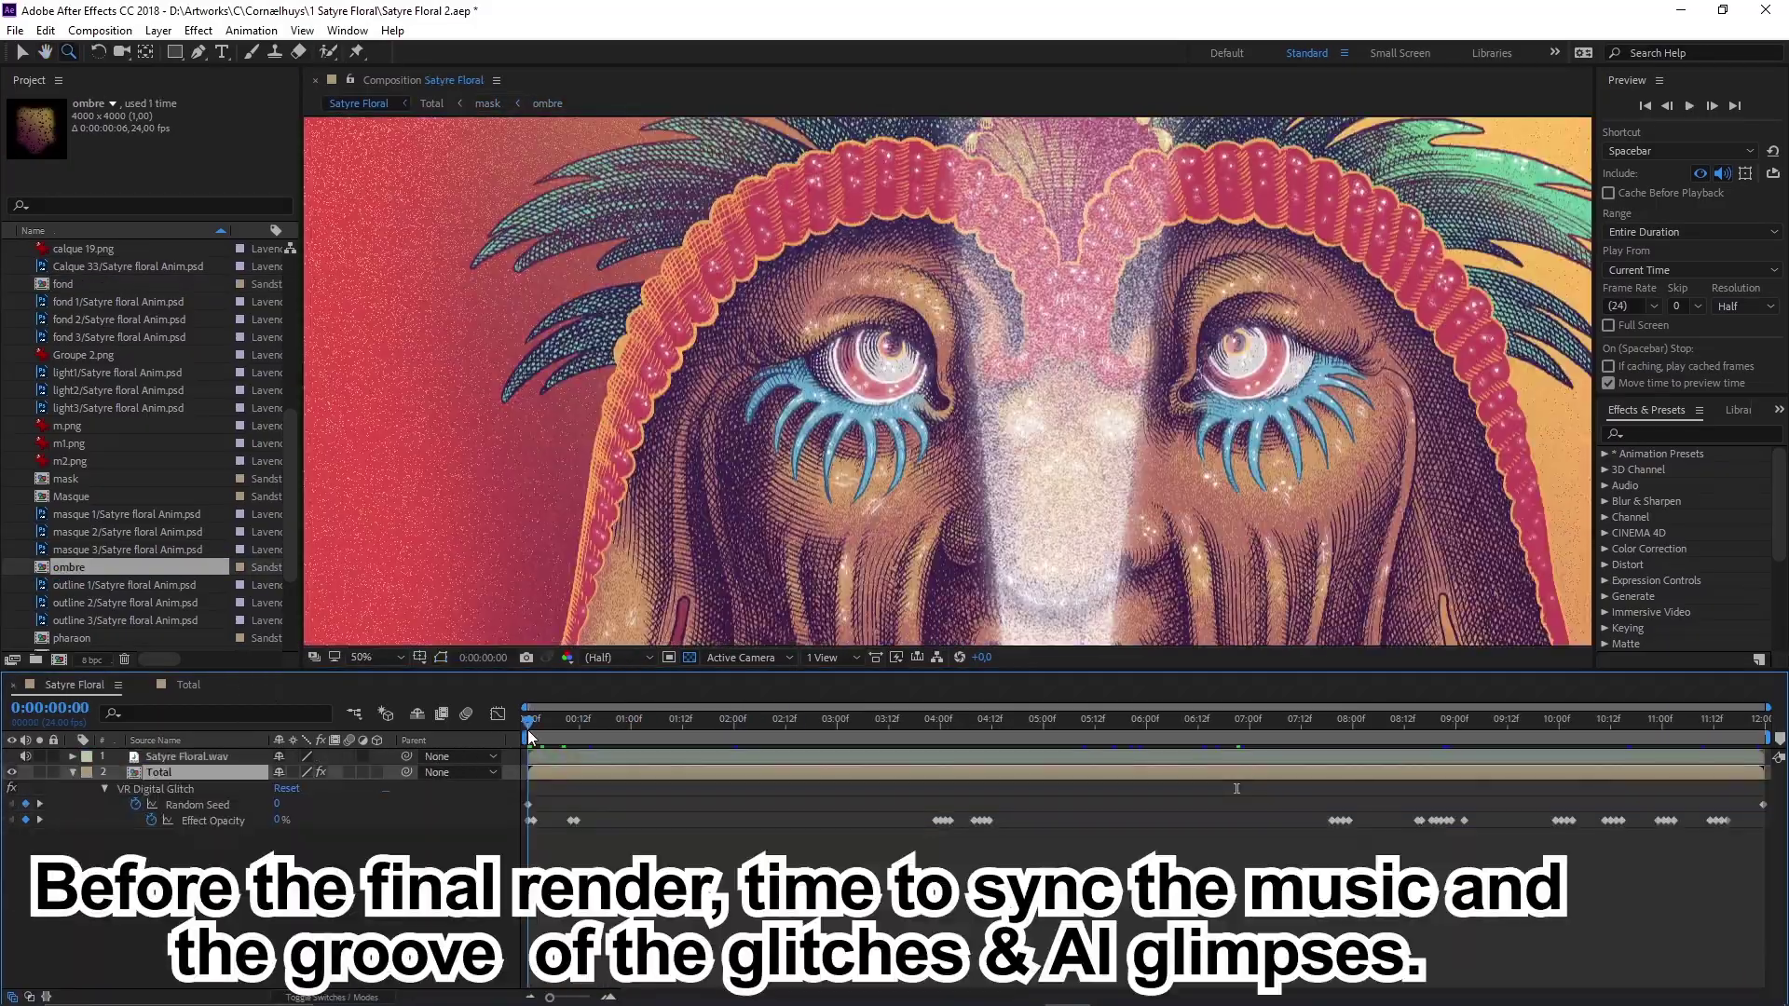
key(space)
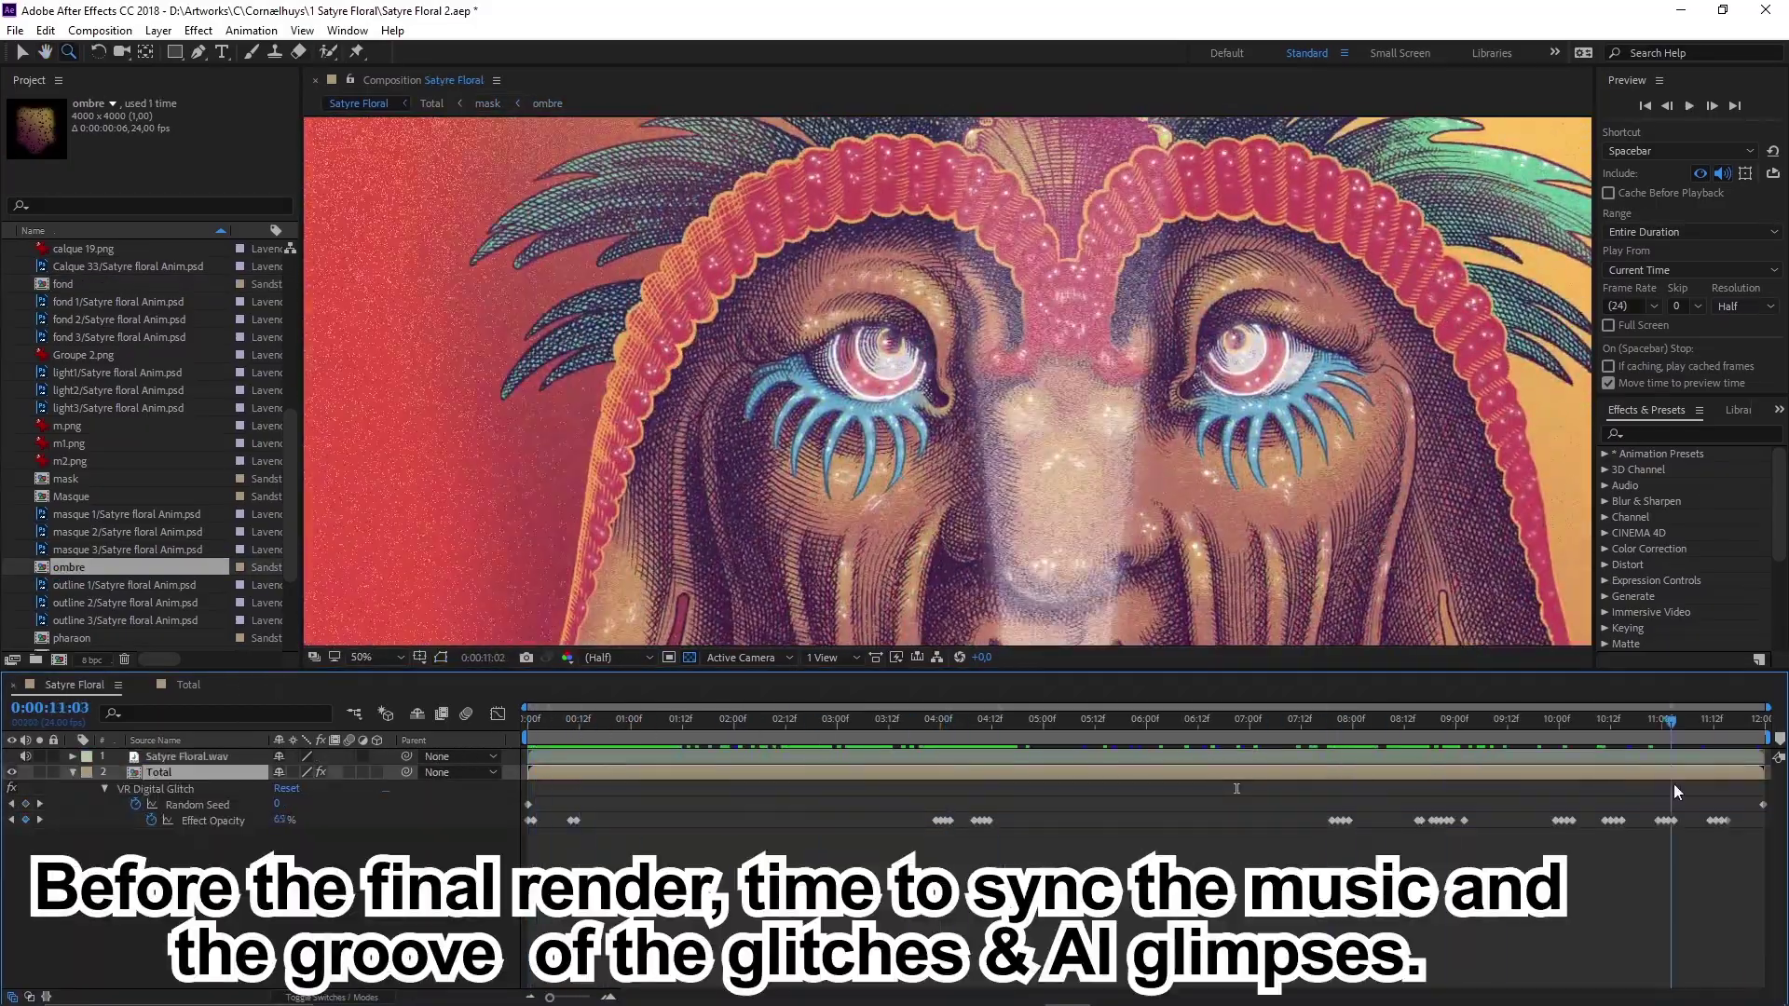